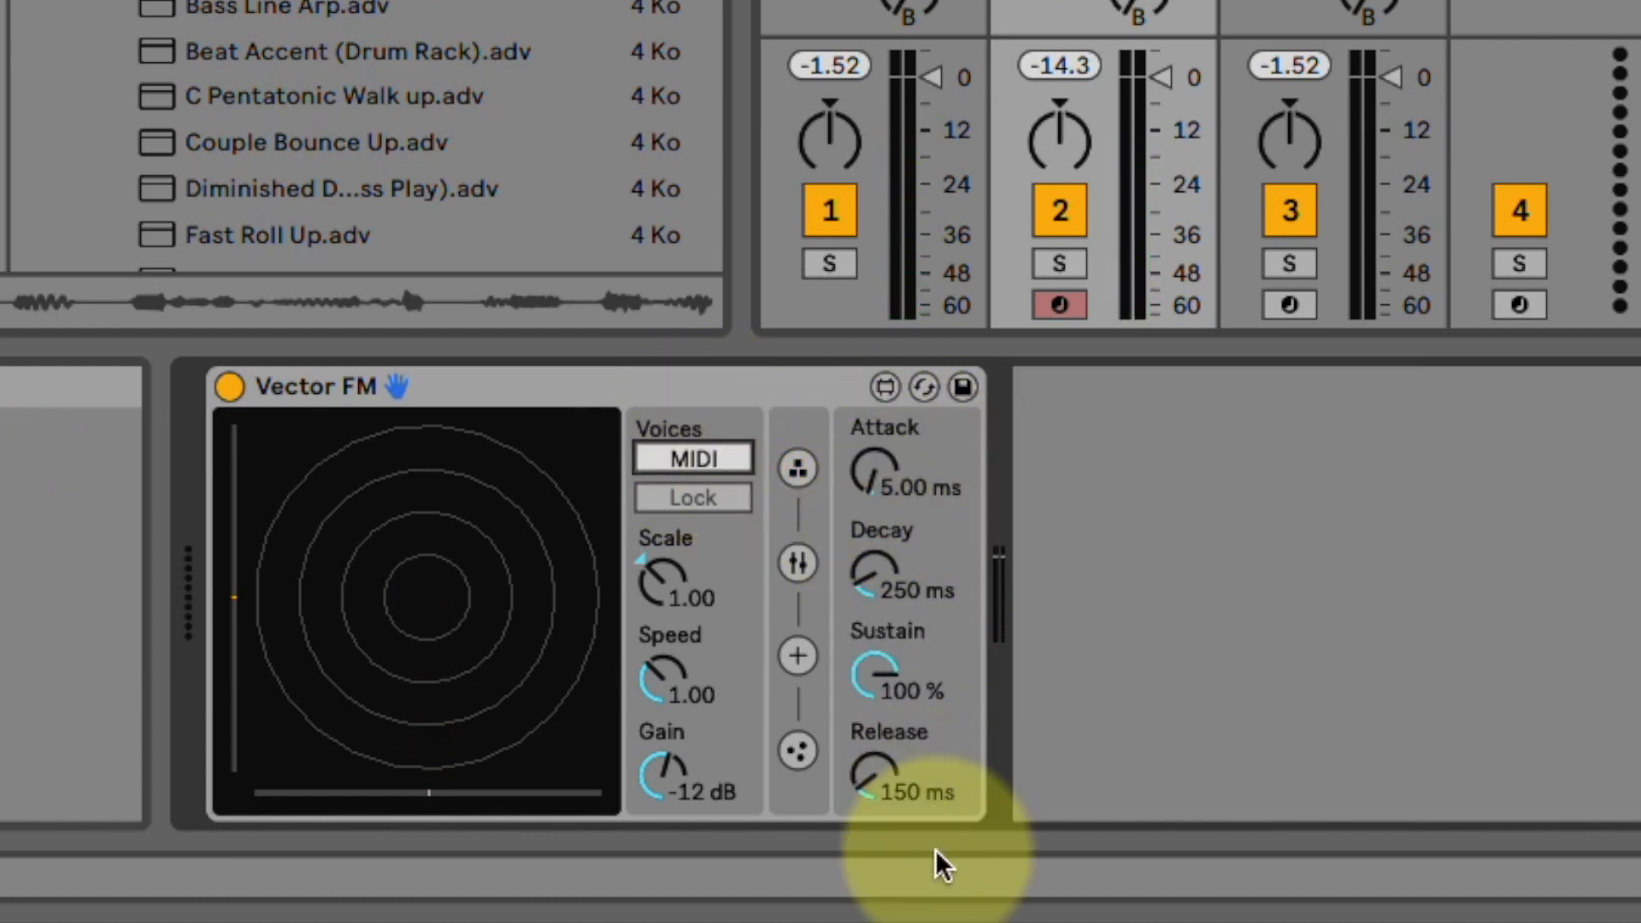
# Step: Set Vector FM's voices to 2 and audition the moving particles by running and stopping the transport
pyautogui.moveTo(689, 462); pyautogui.dragTo(687, 421)
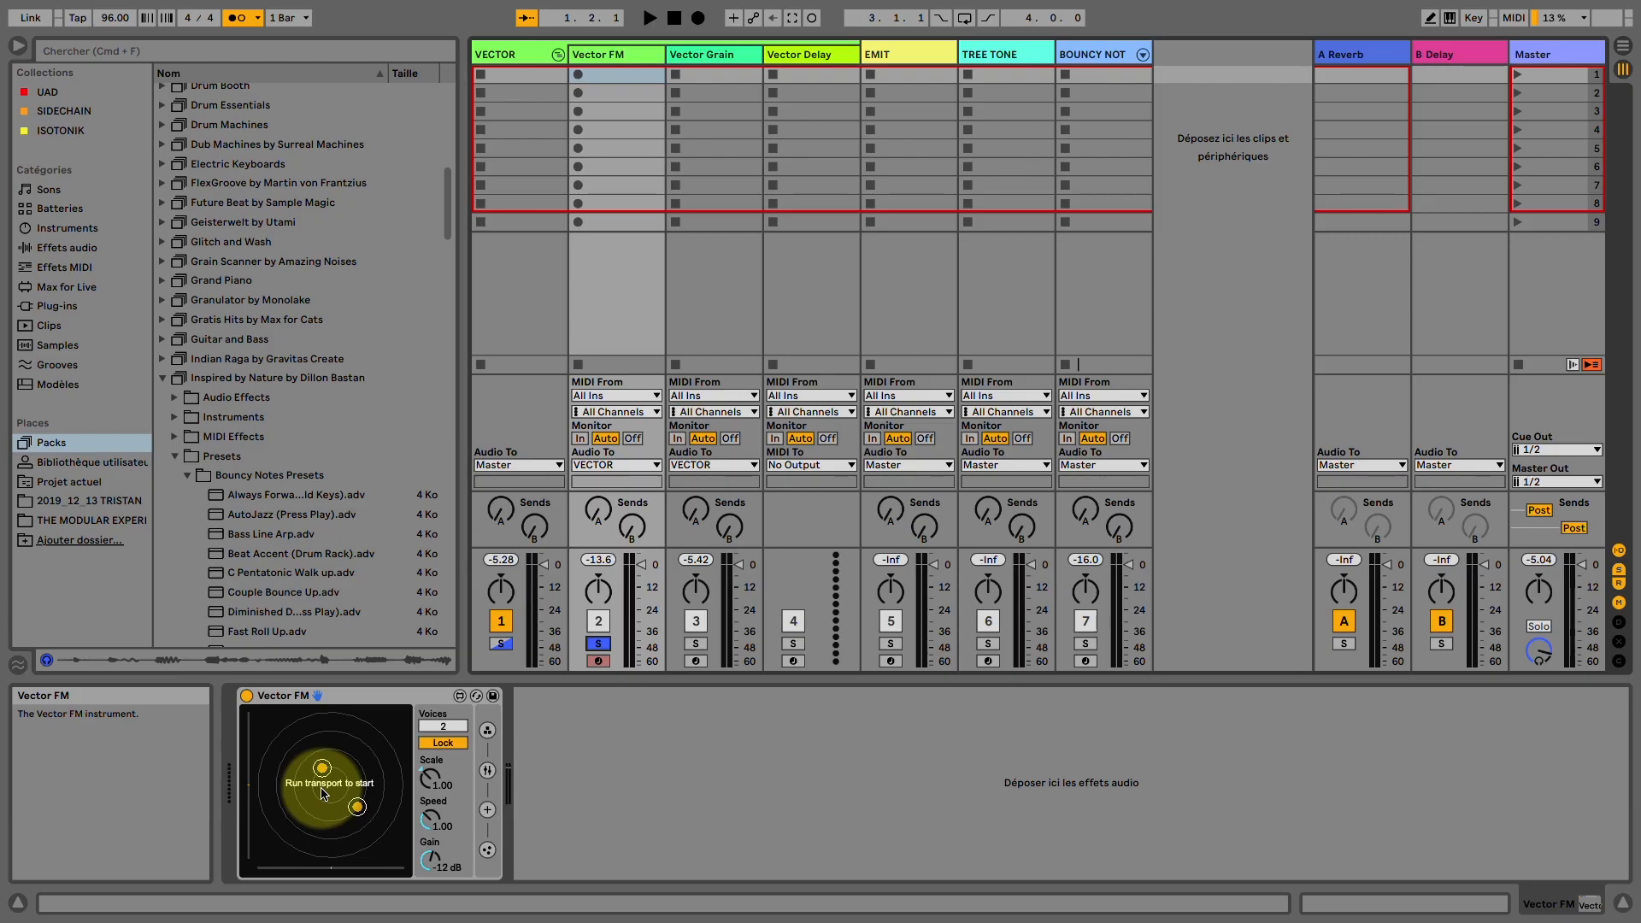
pyautogui.press('space')
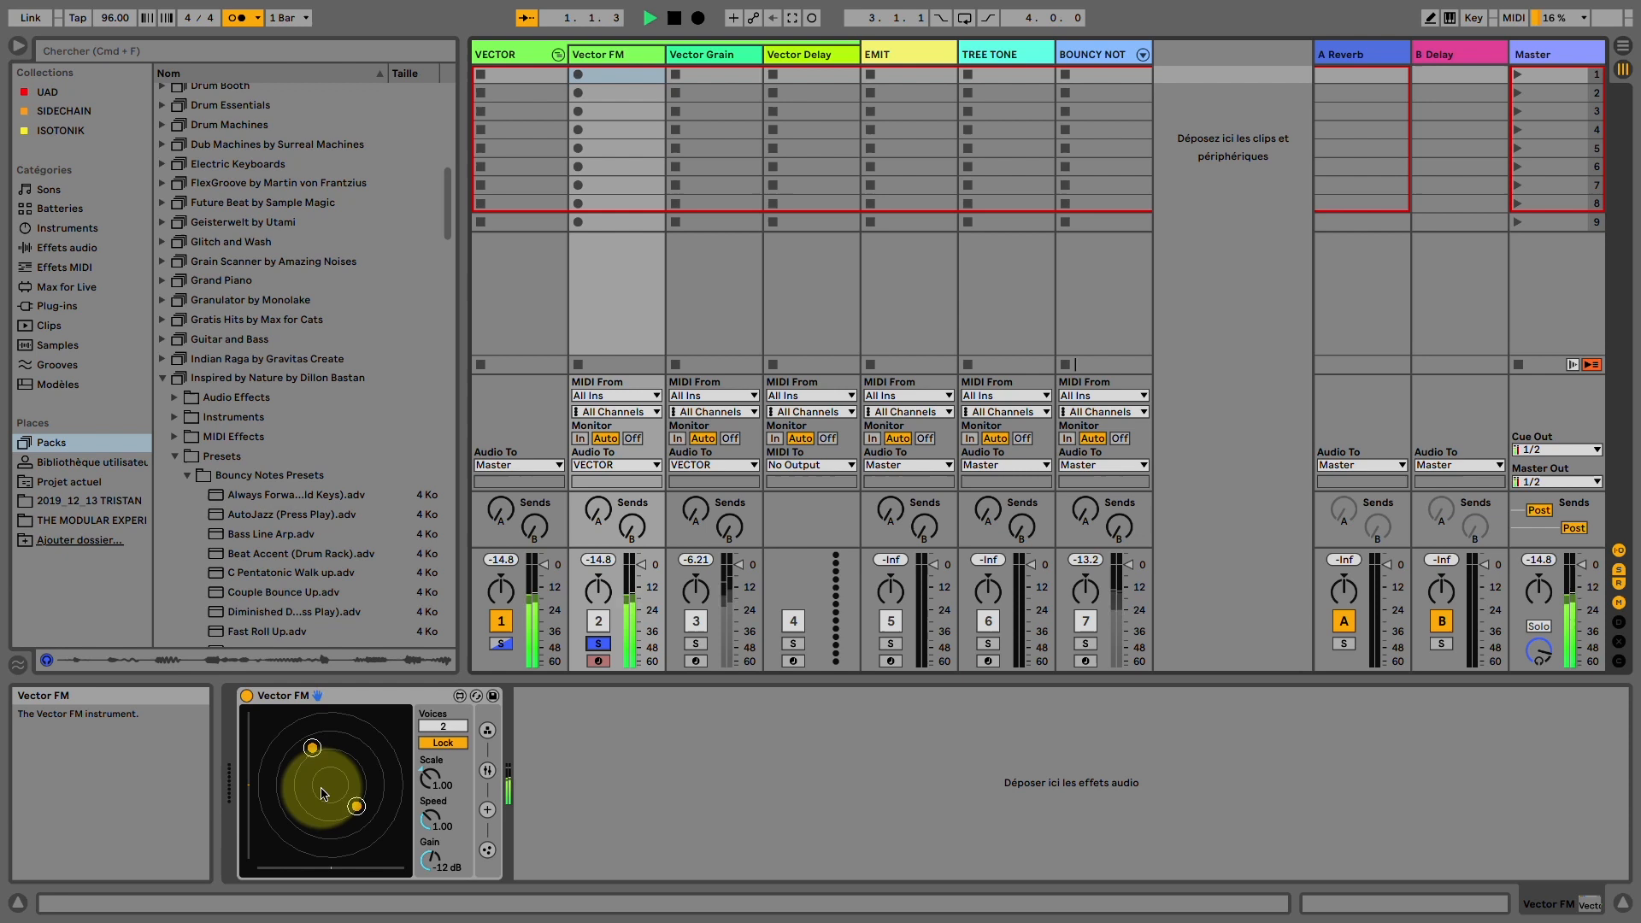
pyautogui.press('space')
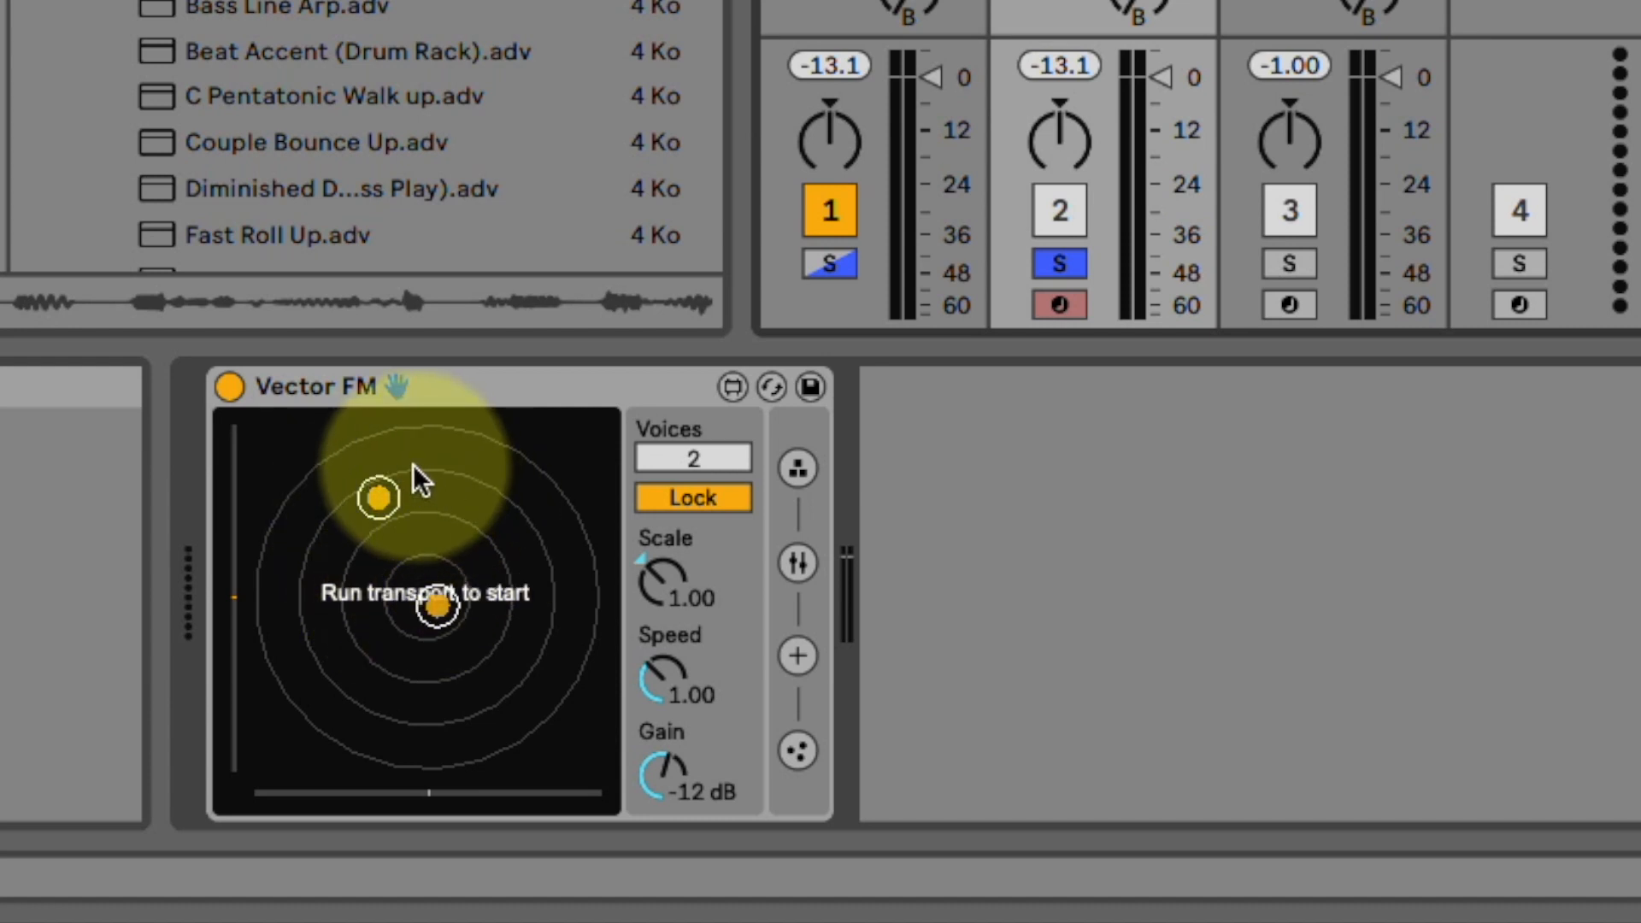
# Step: Look through Vector FM's operator, synthesis and modulation, force, and particle settings pages, returning to the operator routing page
pyautogui.click(793, 476)
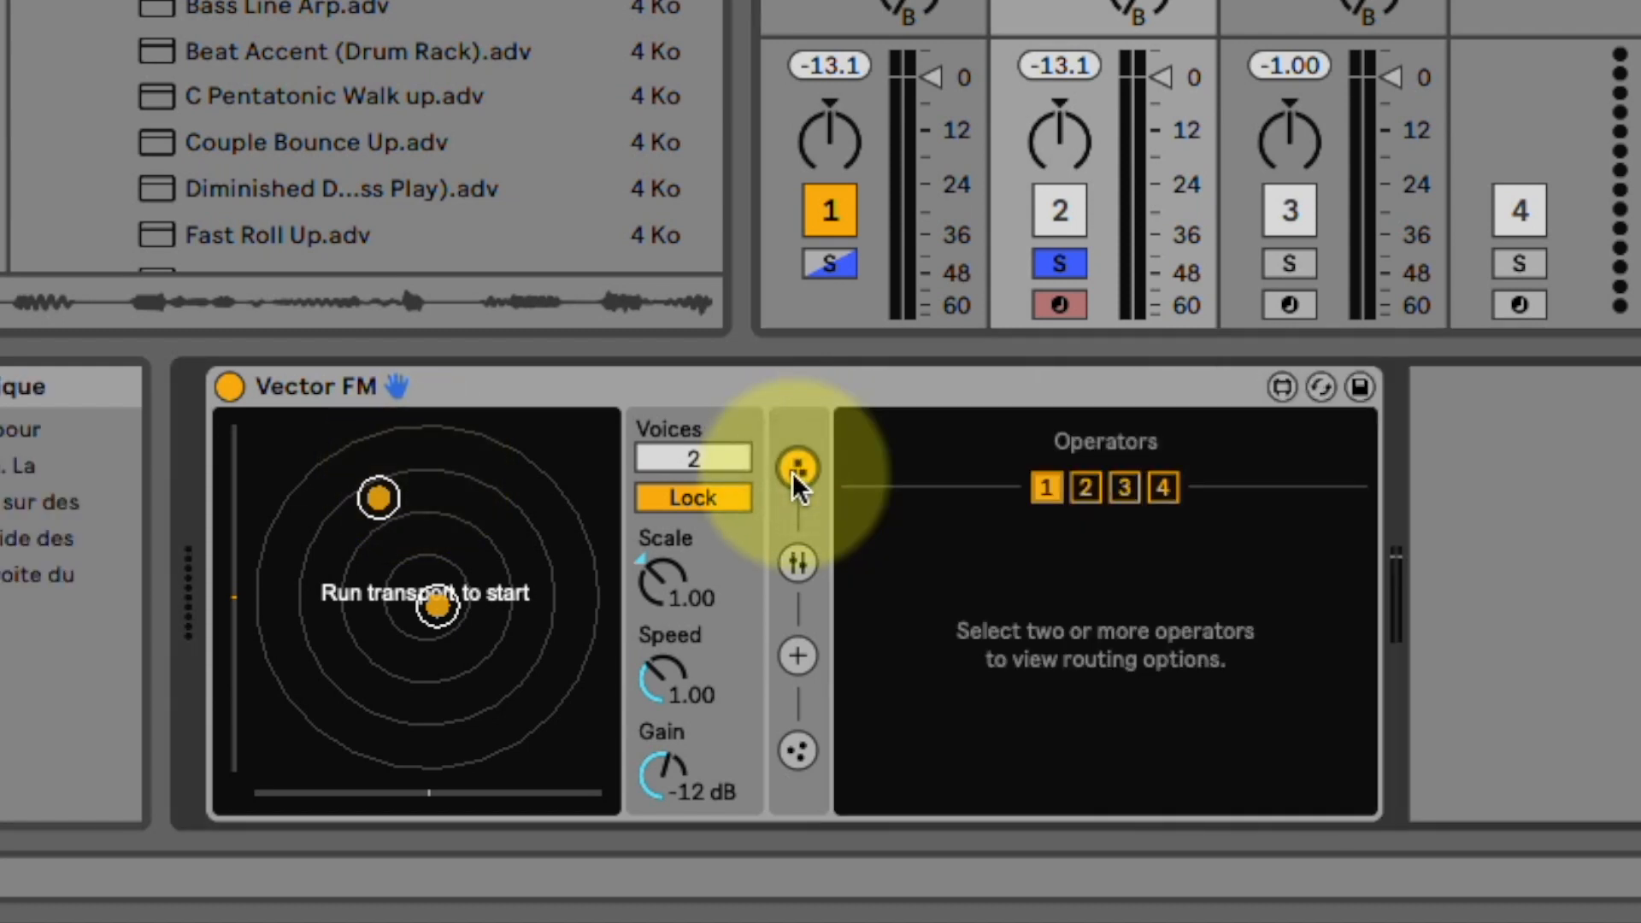
pyautogui.click(797, 562)
pyautogui.click(798, 650)
pyautogui.click(798, 751)
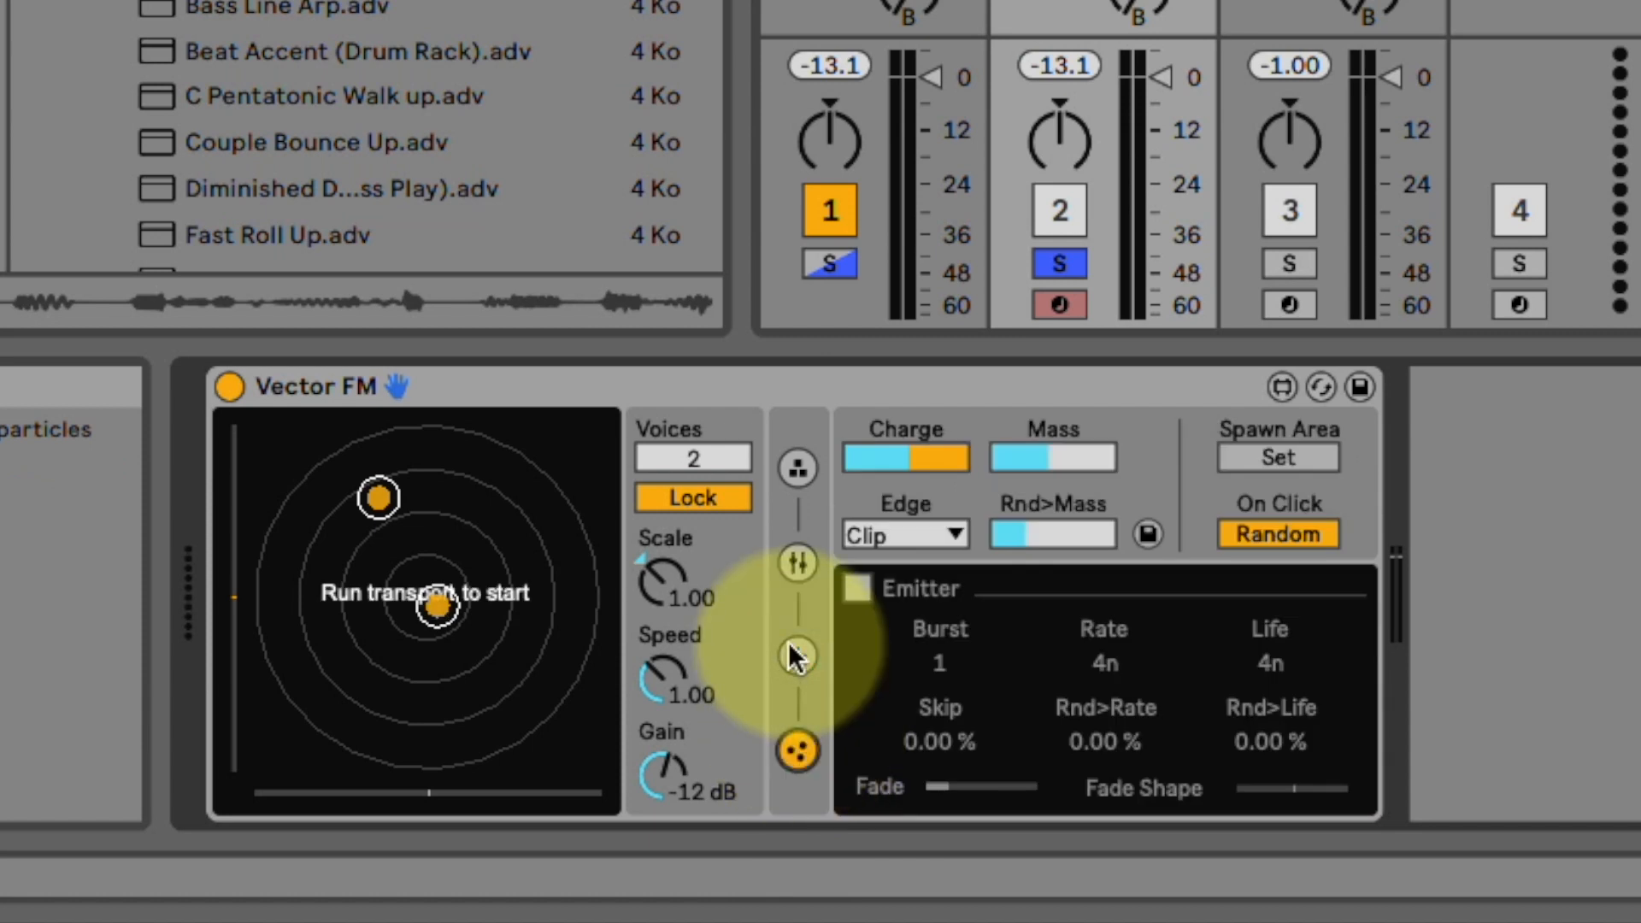
pyautogui.click(802, 650)
pyautogui.click(807, 557)
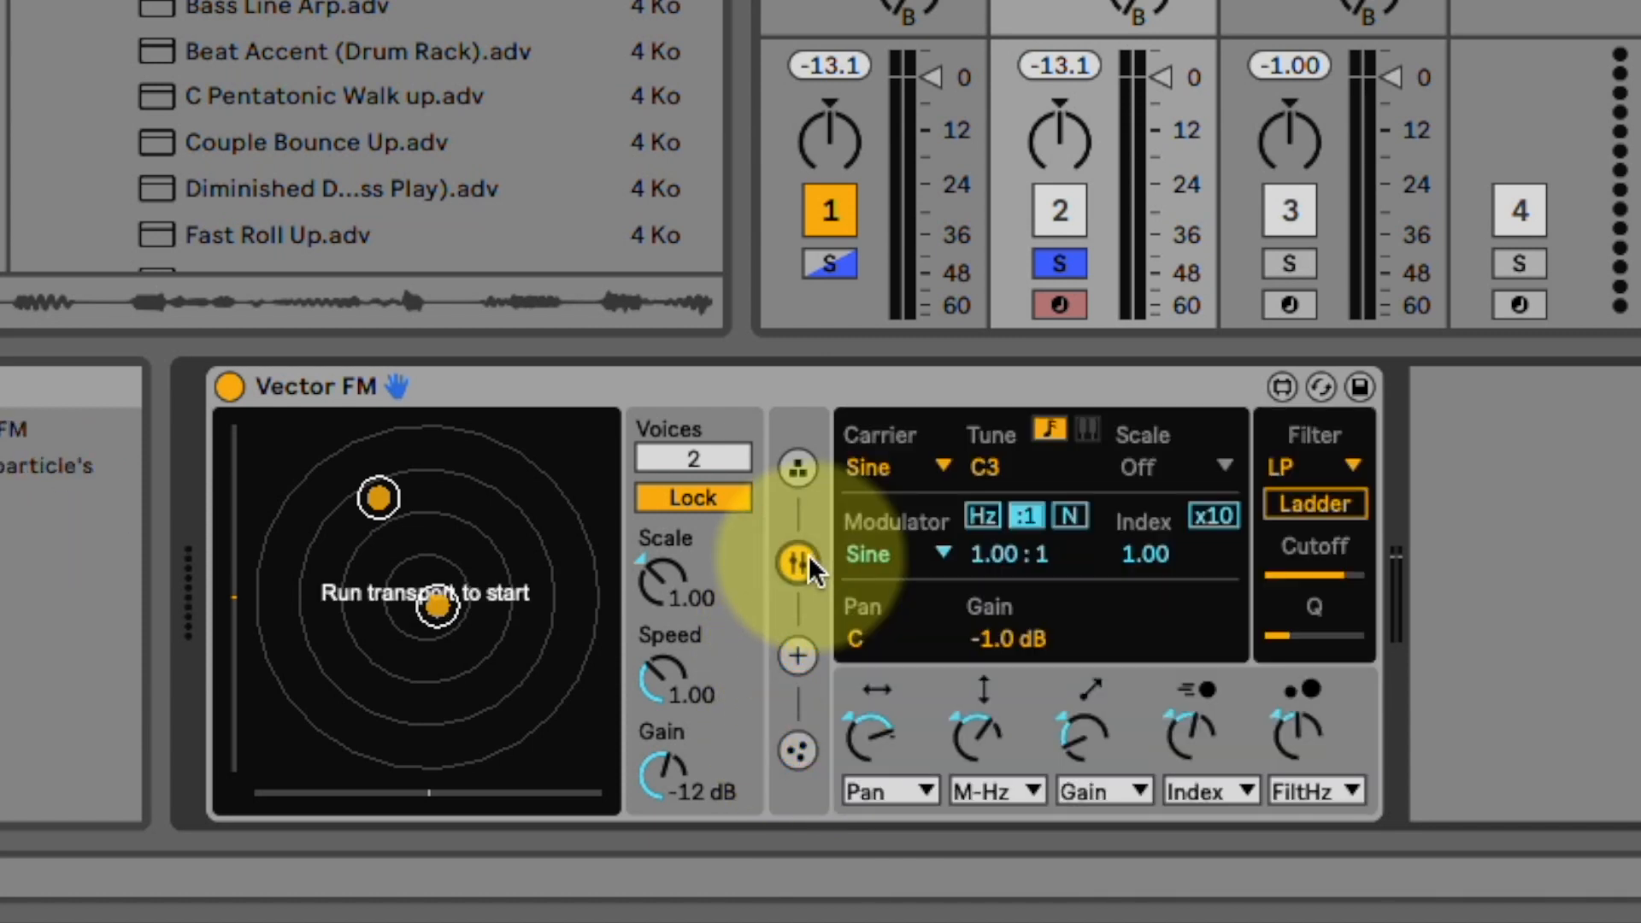
pyautogui.click(790, 458)
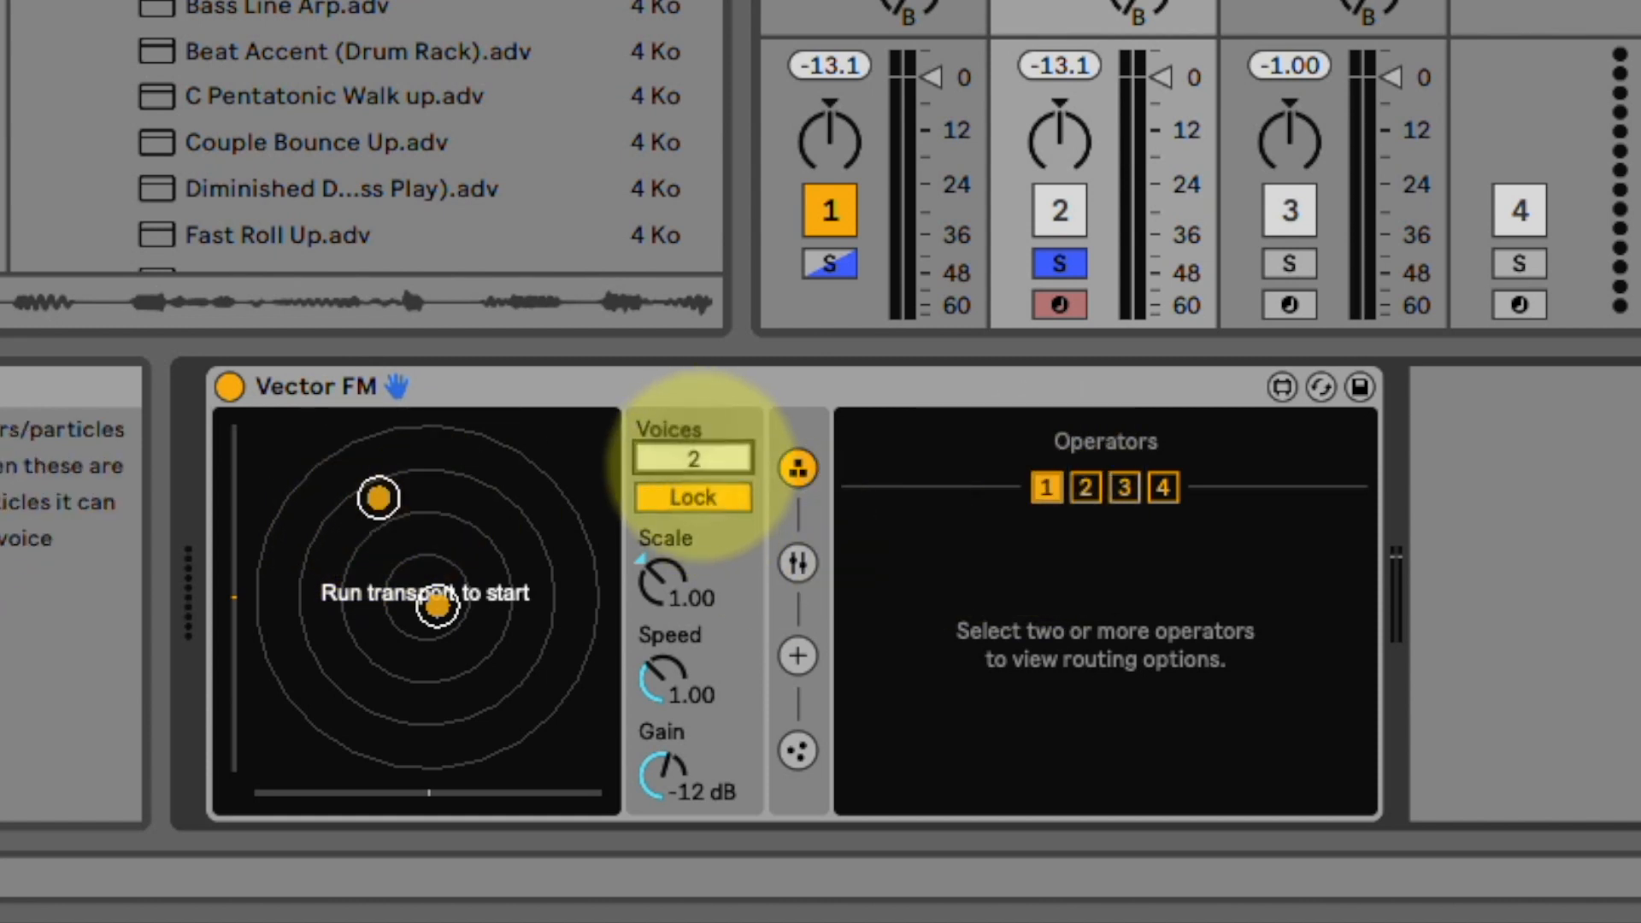
# Step: Reduce the voices to 1 and audition the single particle with a short playback
pyautogui.scroll(-1, 699, 461)
pyautogui.press('space')
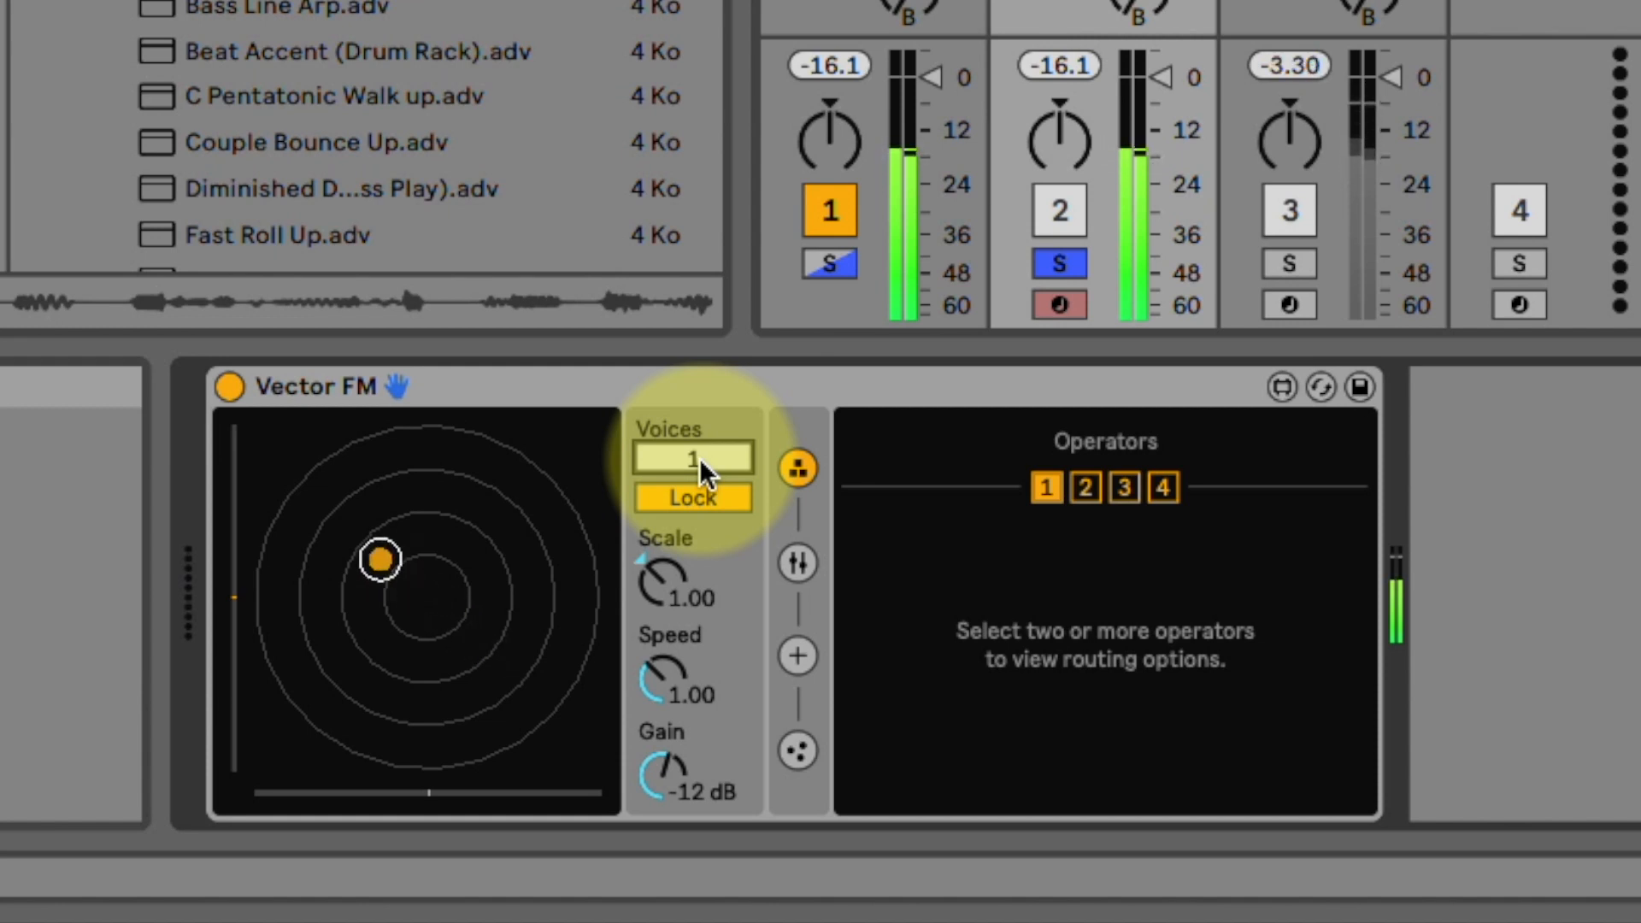
pyautogui.press('space')
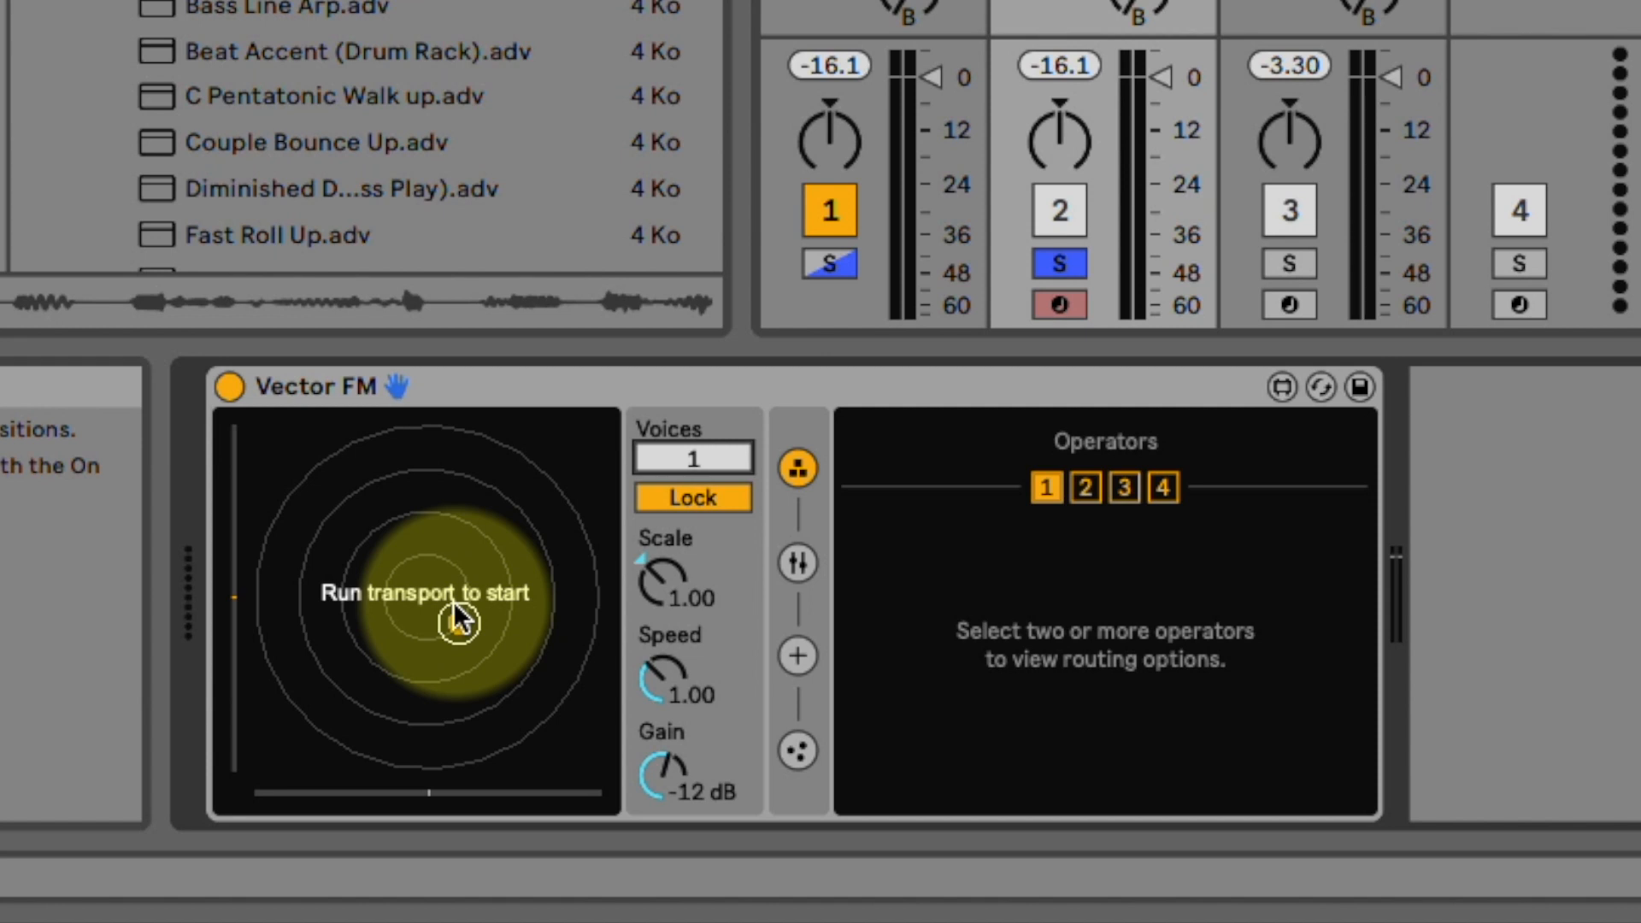
# Step: Go through the routing options for 2 and 3 operators and set the operator count to 4
pyautogui.click(1088, 491)
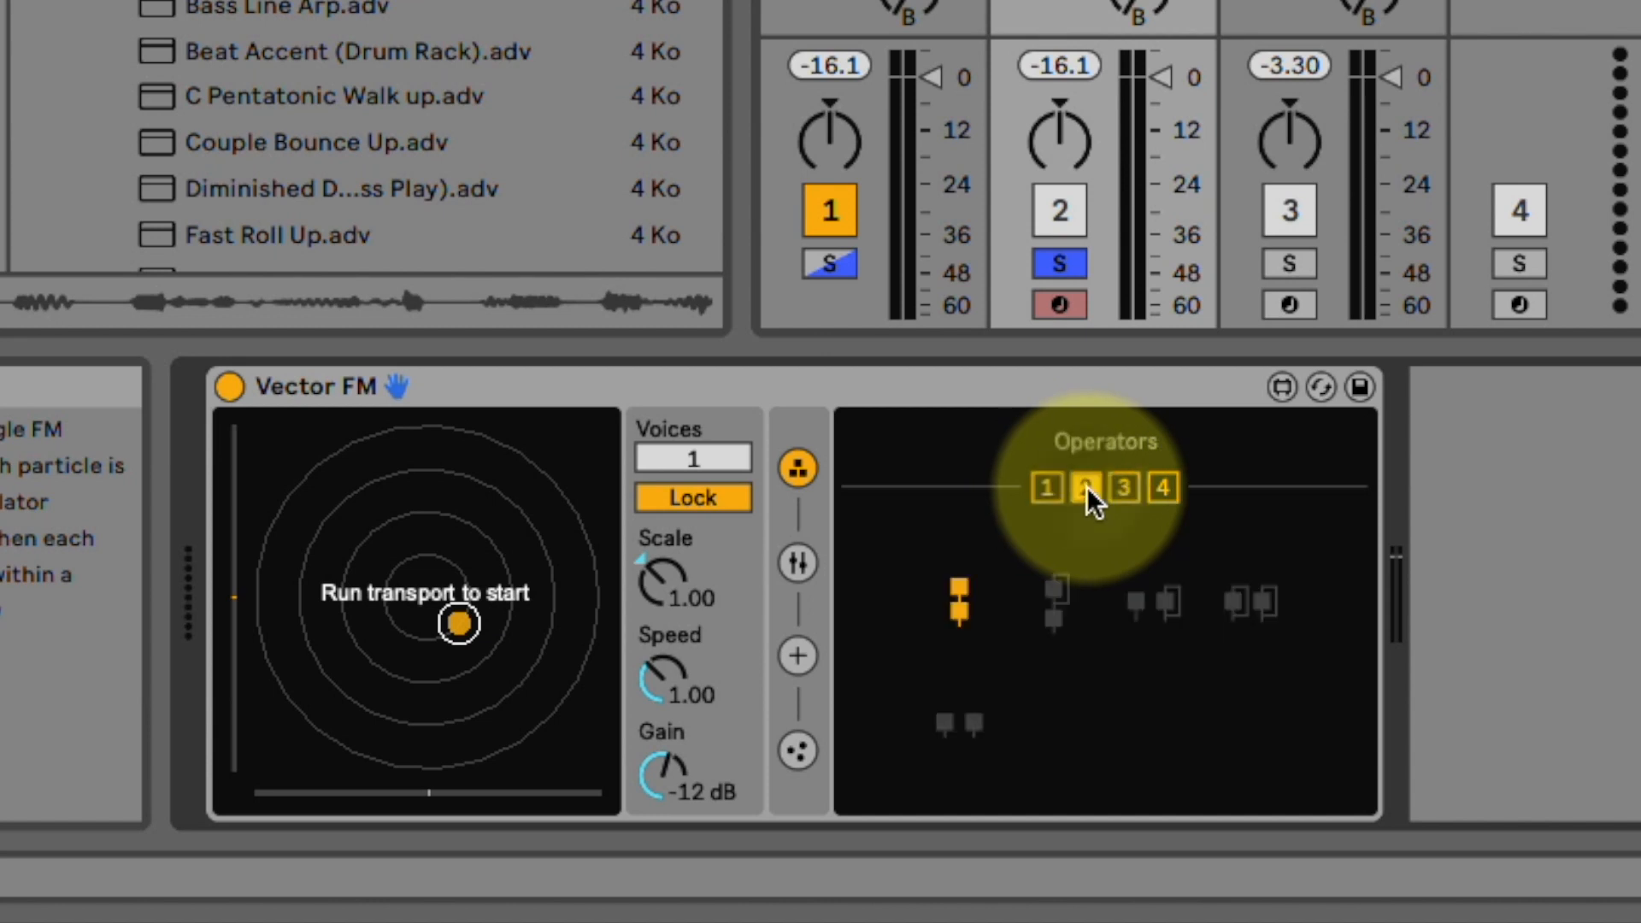
pyautogui.click(1069, 609)
pyautogui.click(1163, 609)
pyautogui.click(1060, 605)
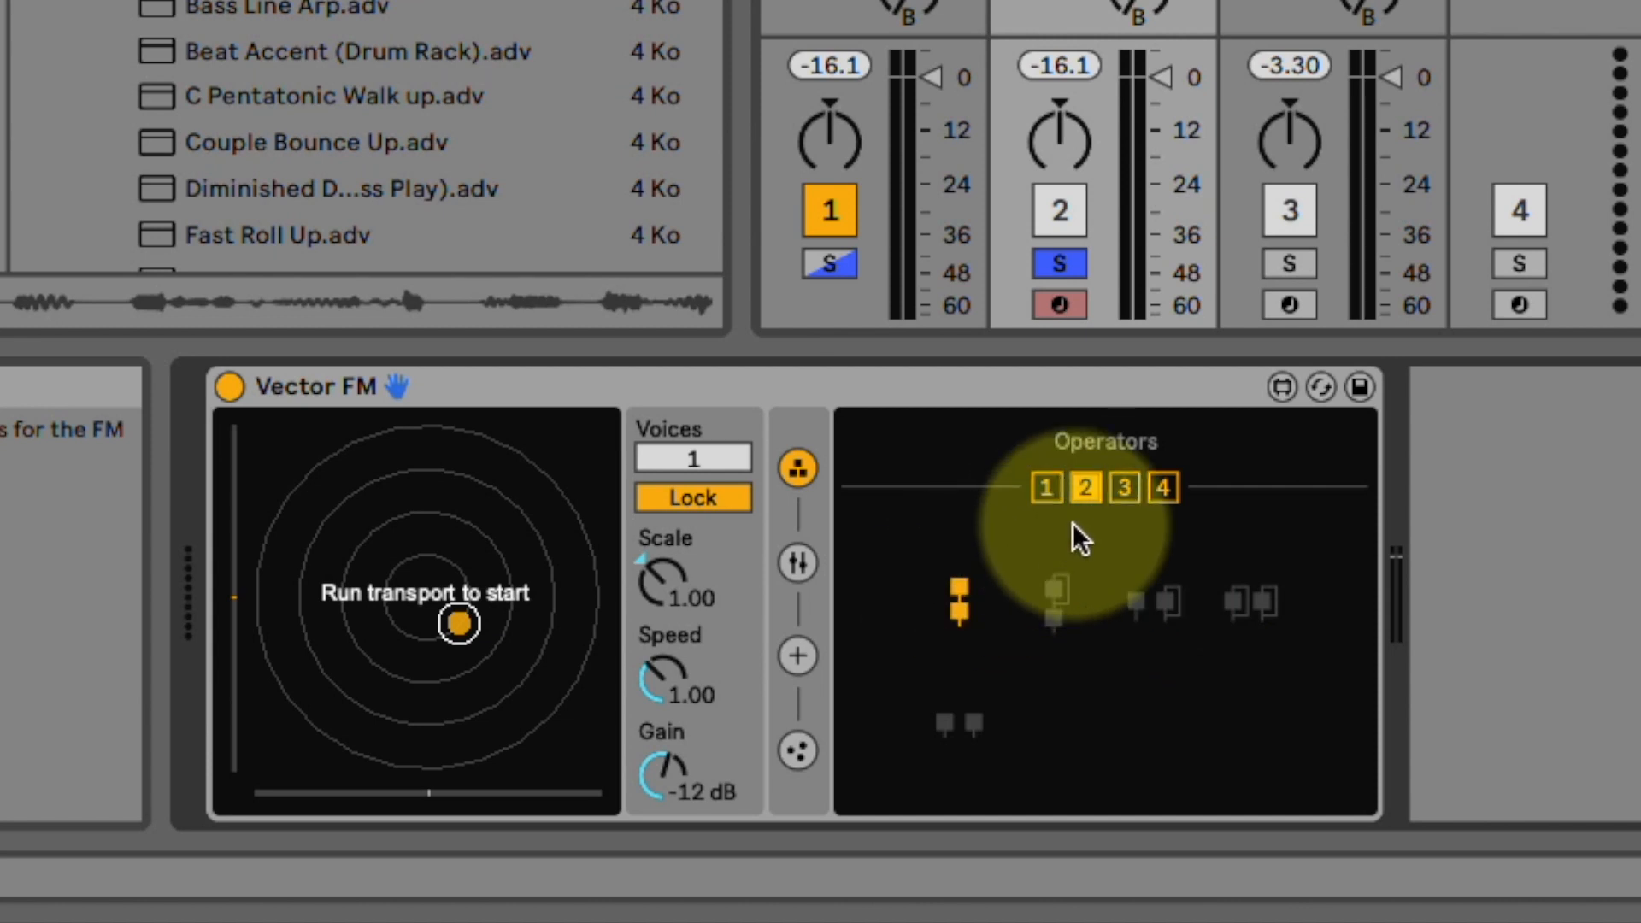
pyautogui.click(1129, 493)
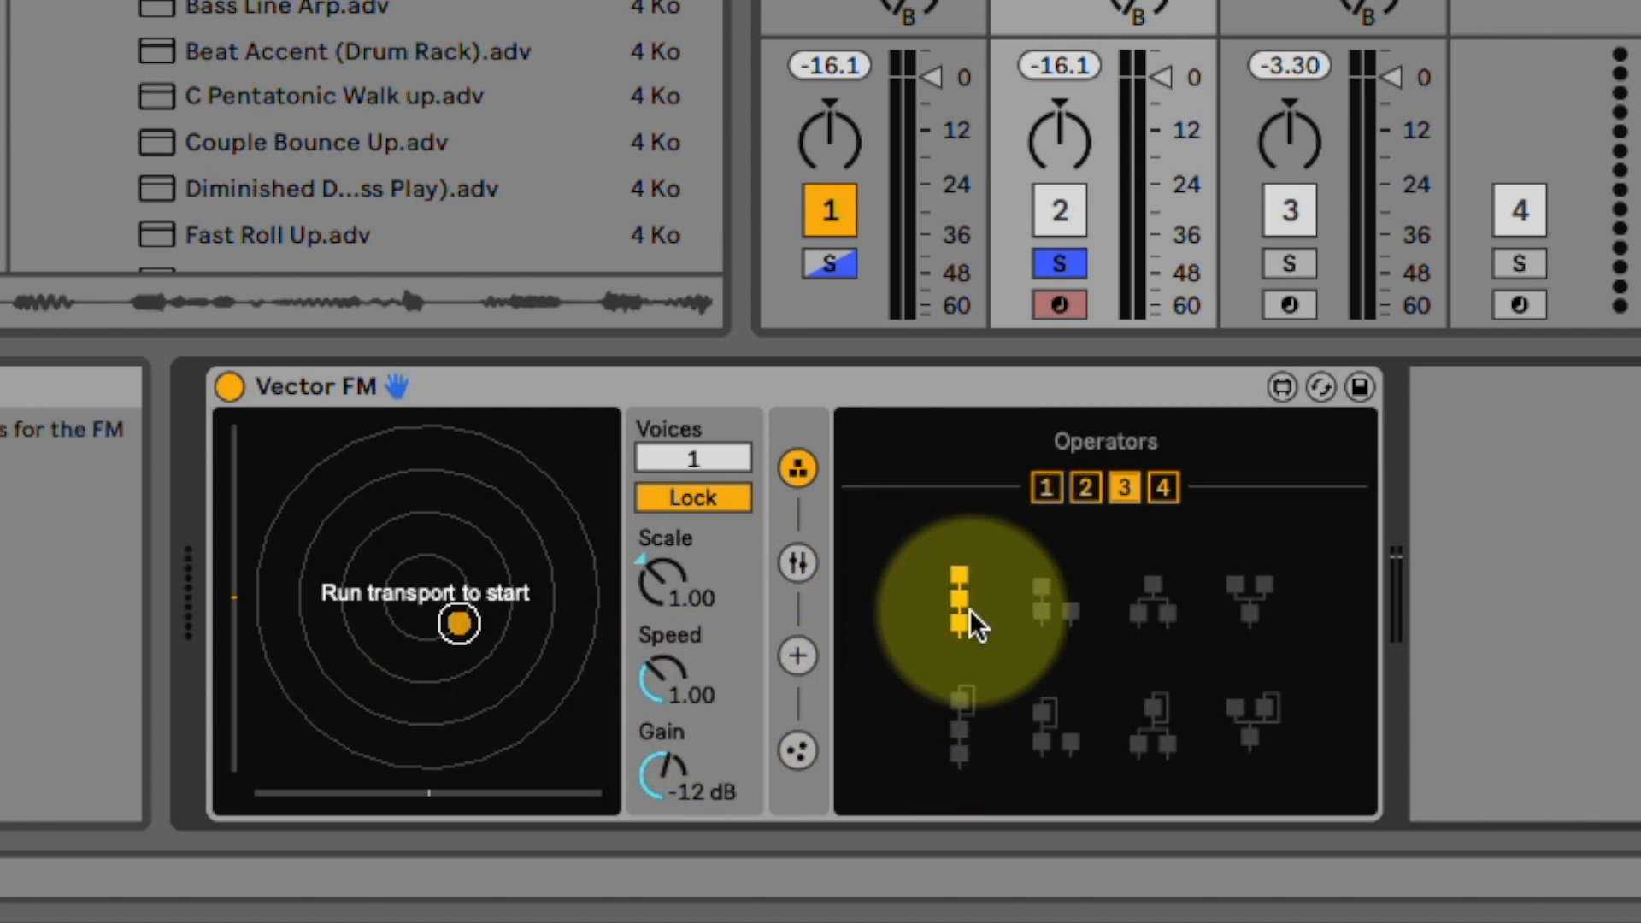
pyautogui.click(1163, 489)
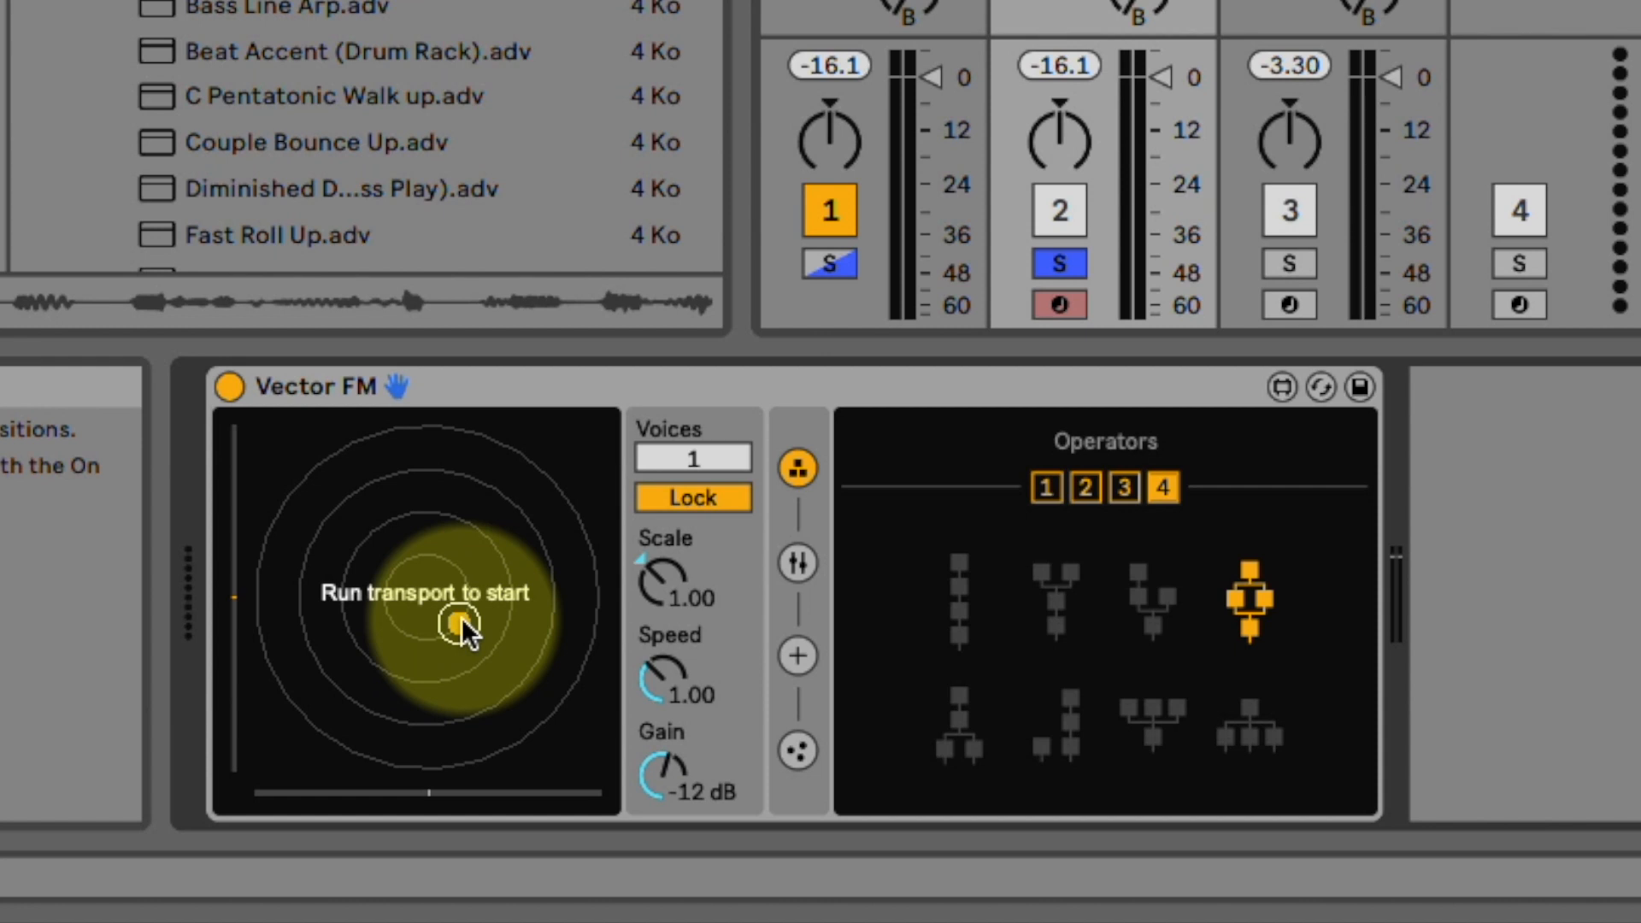
# Step: Start the transport and raise Vector FM's voices to 4 during playback
pyautogui.press('space')
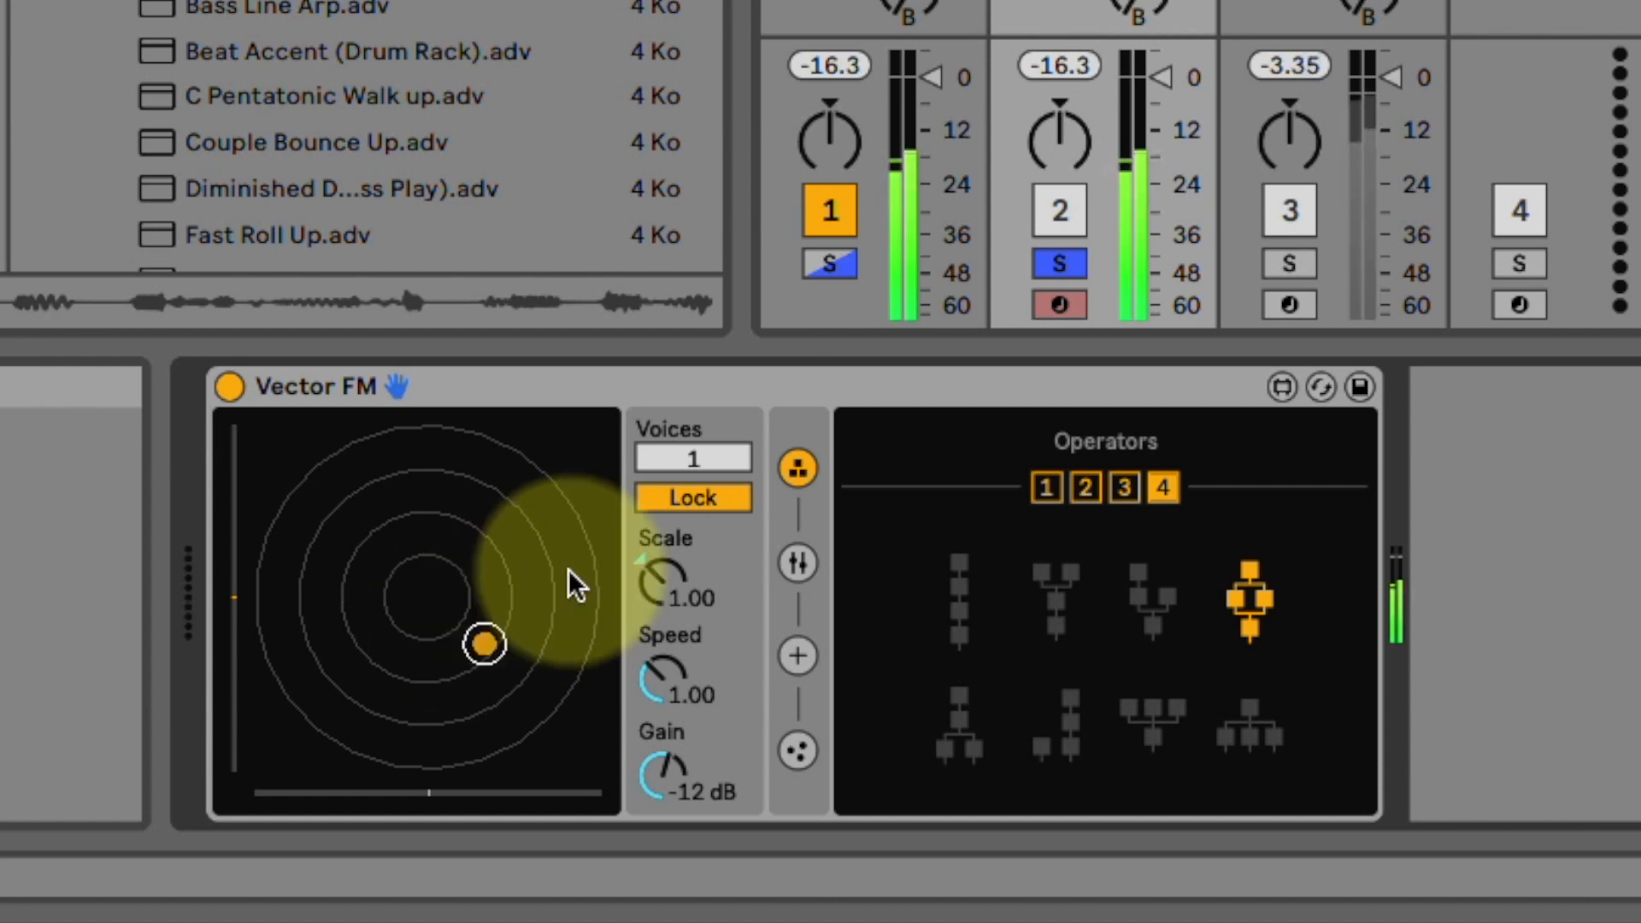
pyautogui.moveTo(677, 457)
pyautogui.mouseDown()
pyautogui.moveTo(689, 403)
pyautogui.moveTo(677, 391)
pyautogui.moveTo(669, 408)
pyautogui.moveTo(697, 368)
pyautogui.moveTo(680, 453)
pyautogui.mouseUp()
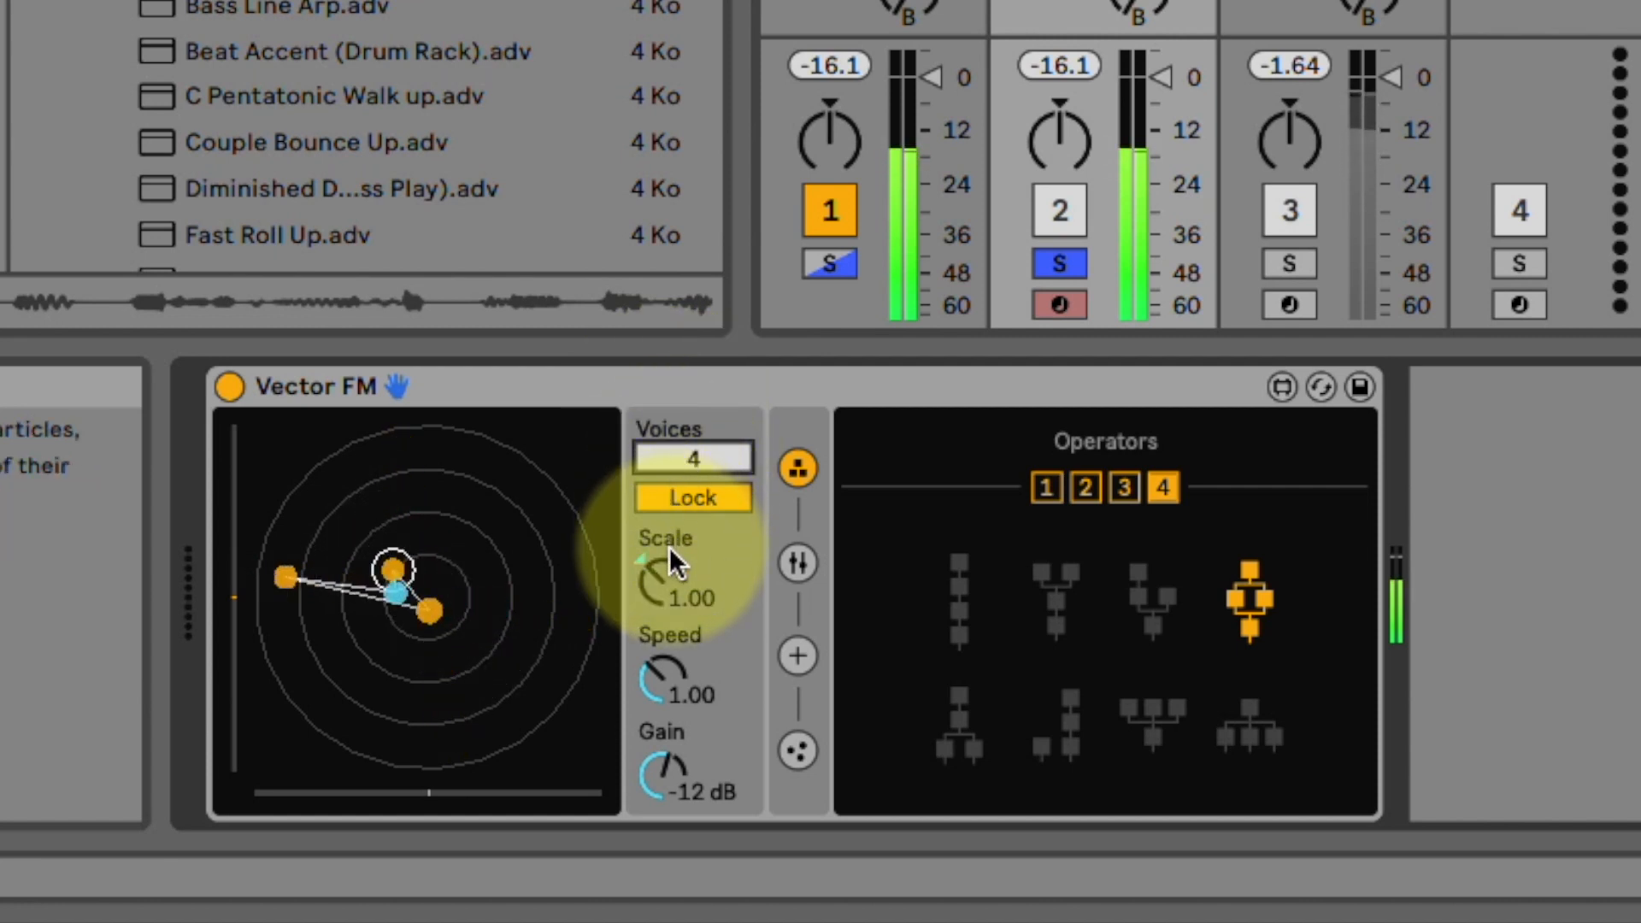
# Step: Try a Scale of 1.55, reset Scale to 1.00, and set the particle Speed to 2.03
pyautogui.moveTo(664, 573); pyautogui.dragTo(662, 556)
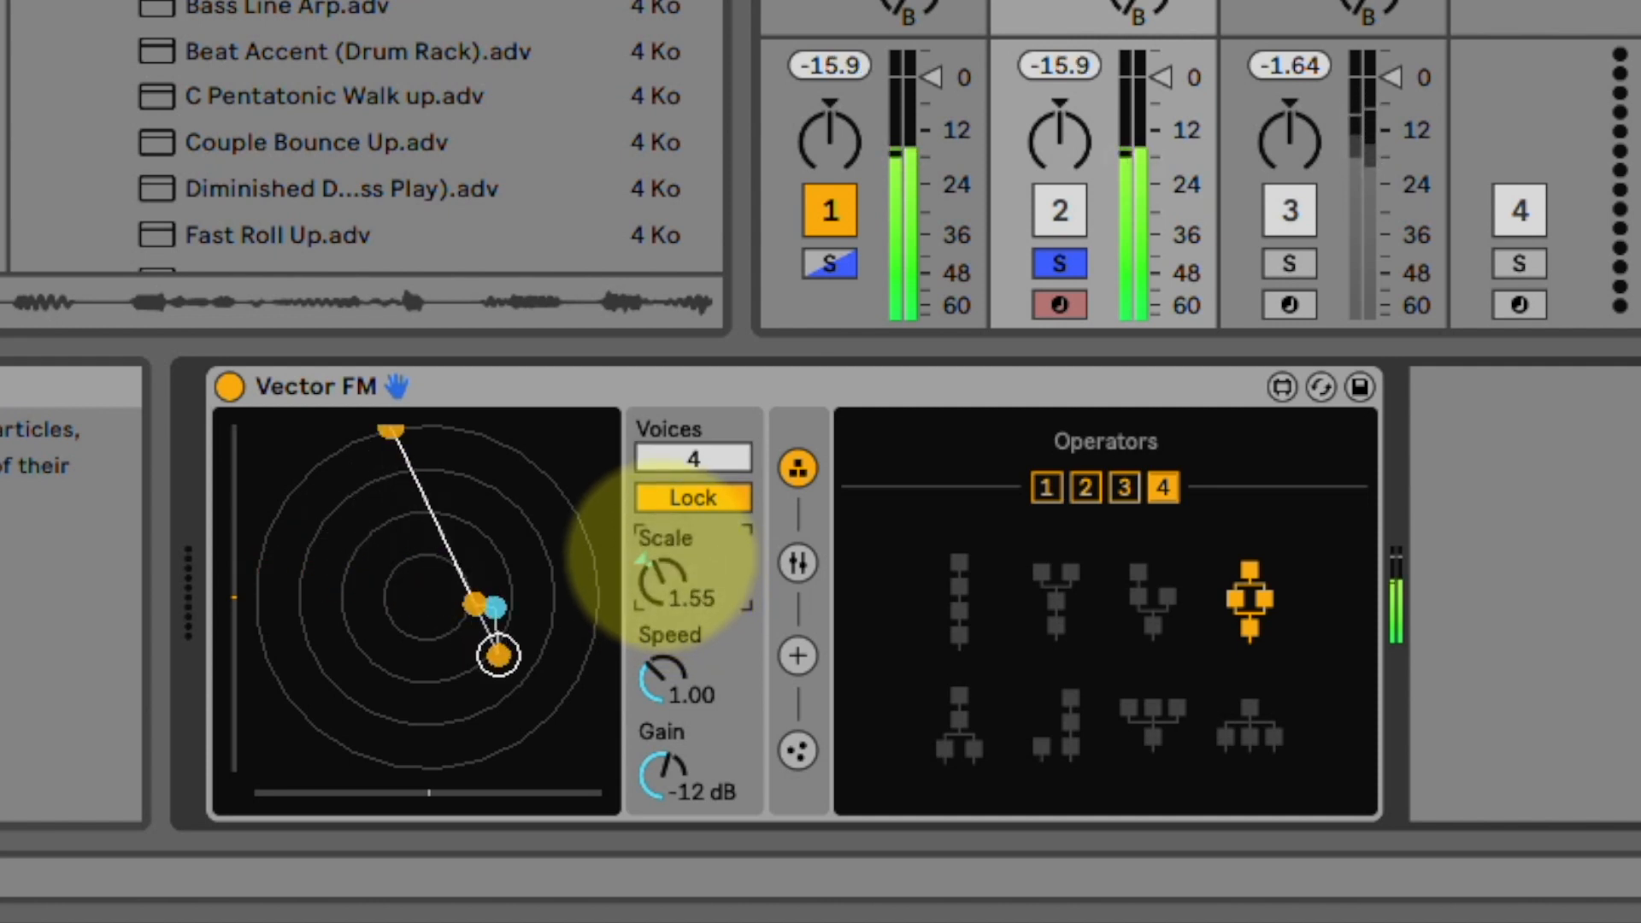
pyautogui.doubleClick(664, 576)
pyautogui.moveTo(663, 689); pyautogui.dragTo(663, 657)
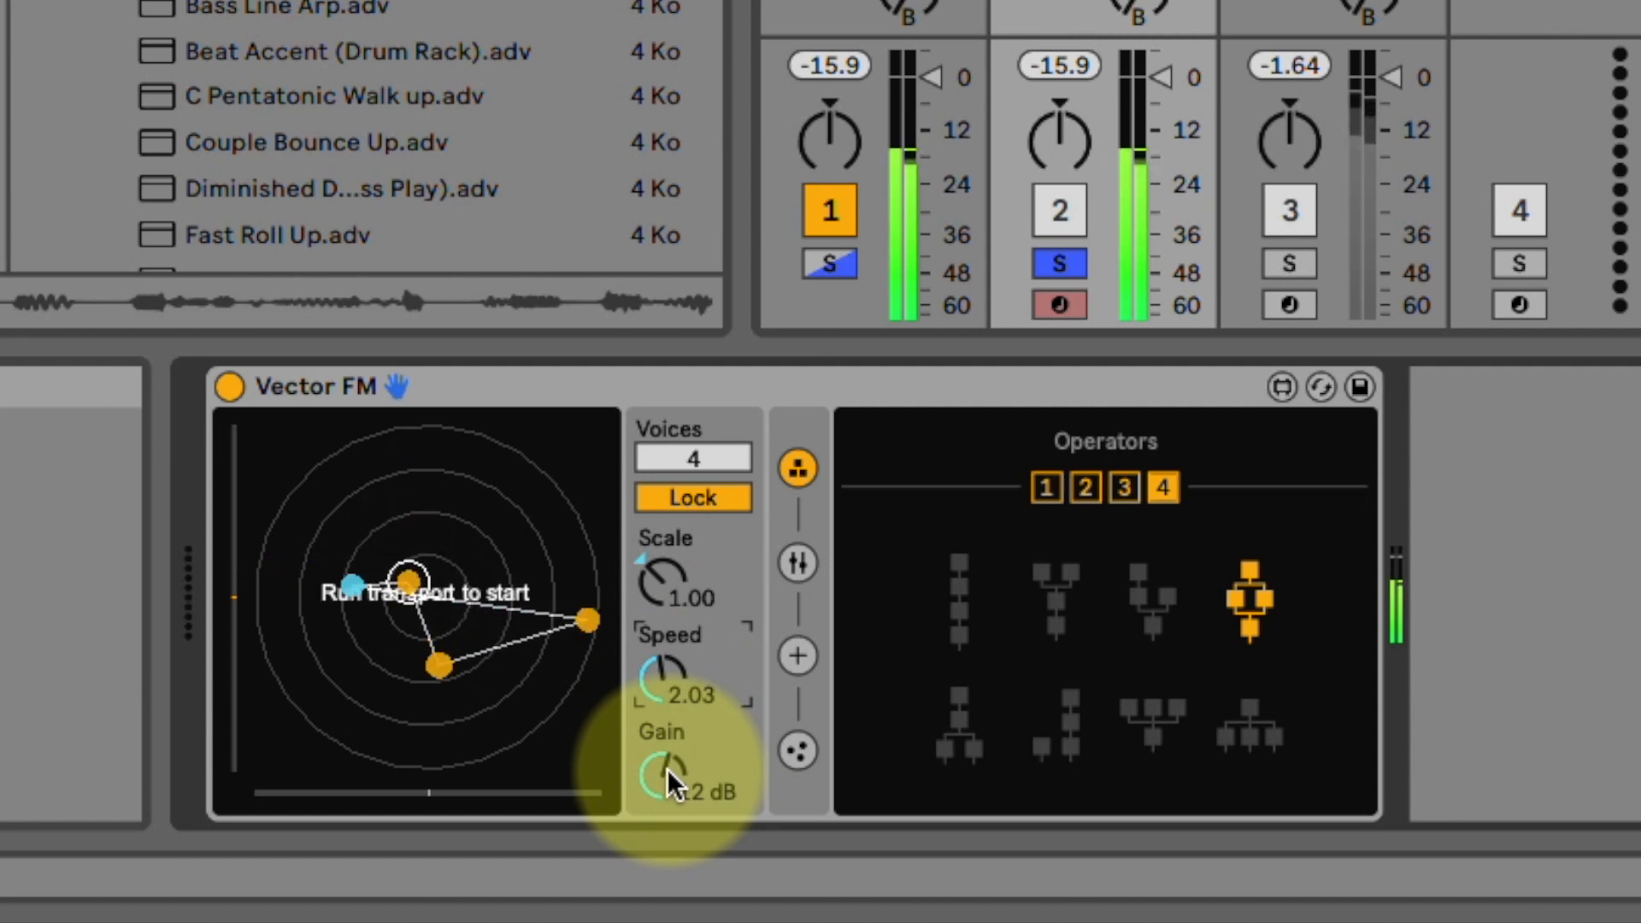
# Step: Examine the synthesis page's filter types and the destinations offered for the position and velocity modulation slots
pyautogui.click(798, 562)
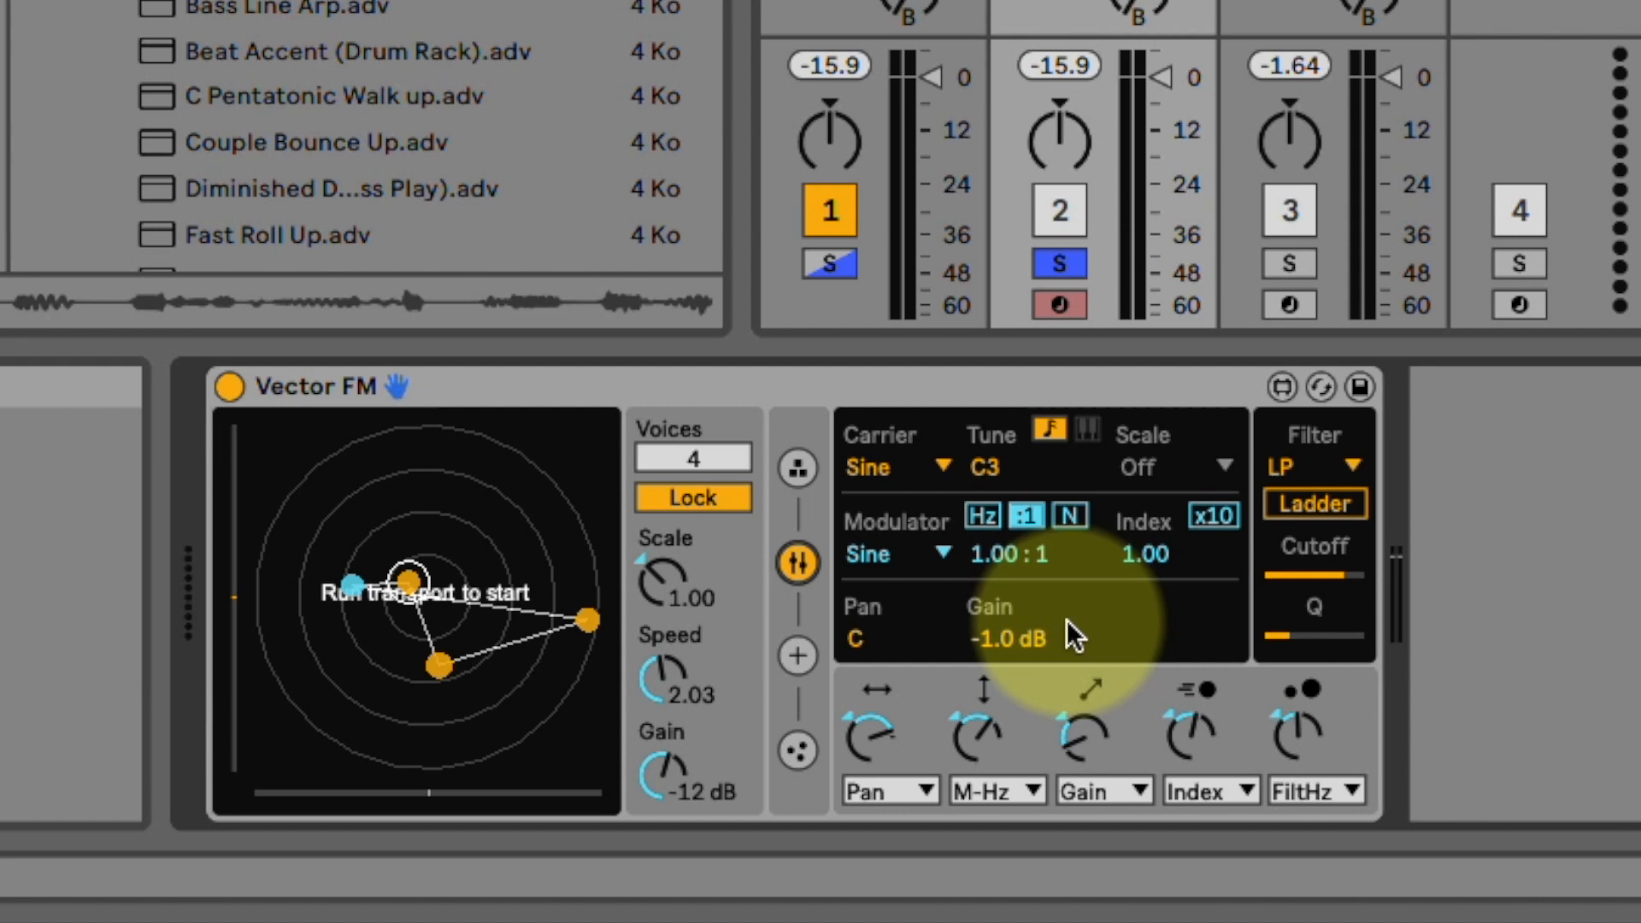
pyautogui.click(1291, 467)
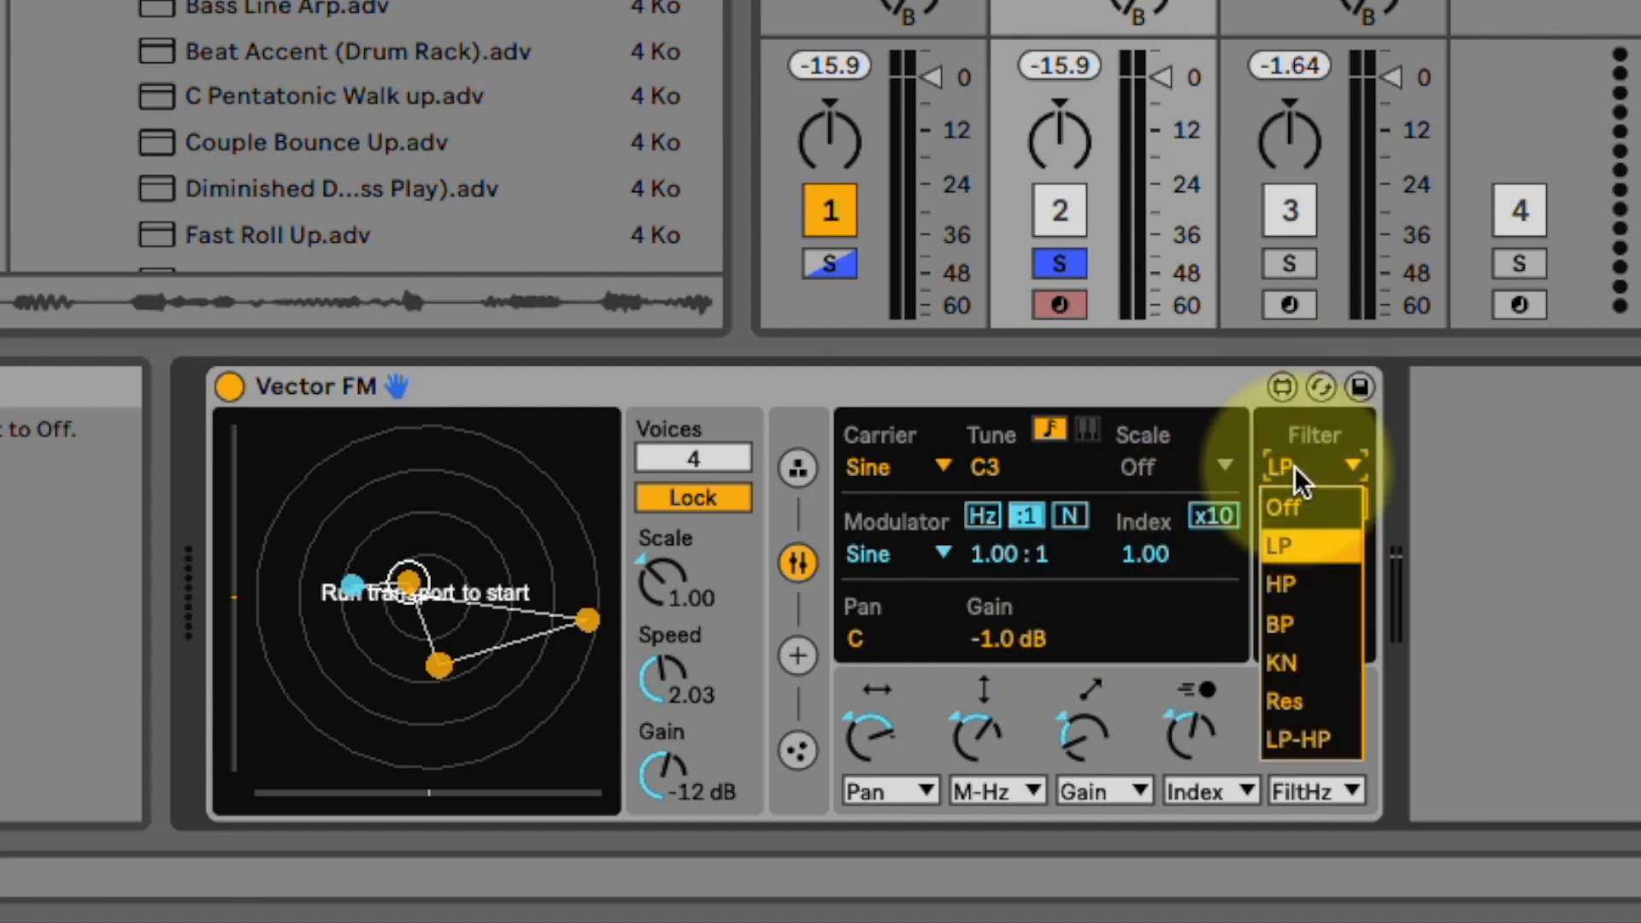
pyautogui.click(1294, 465)
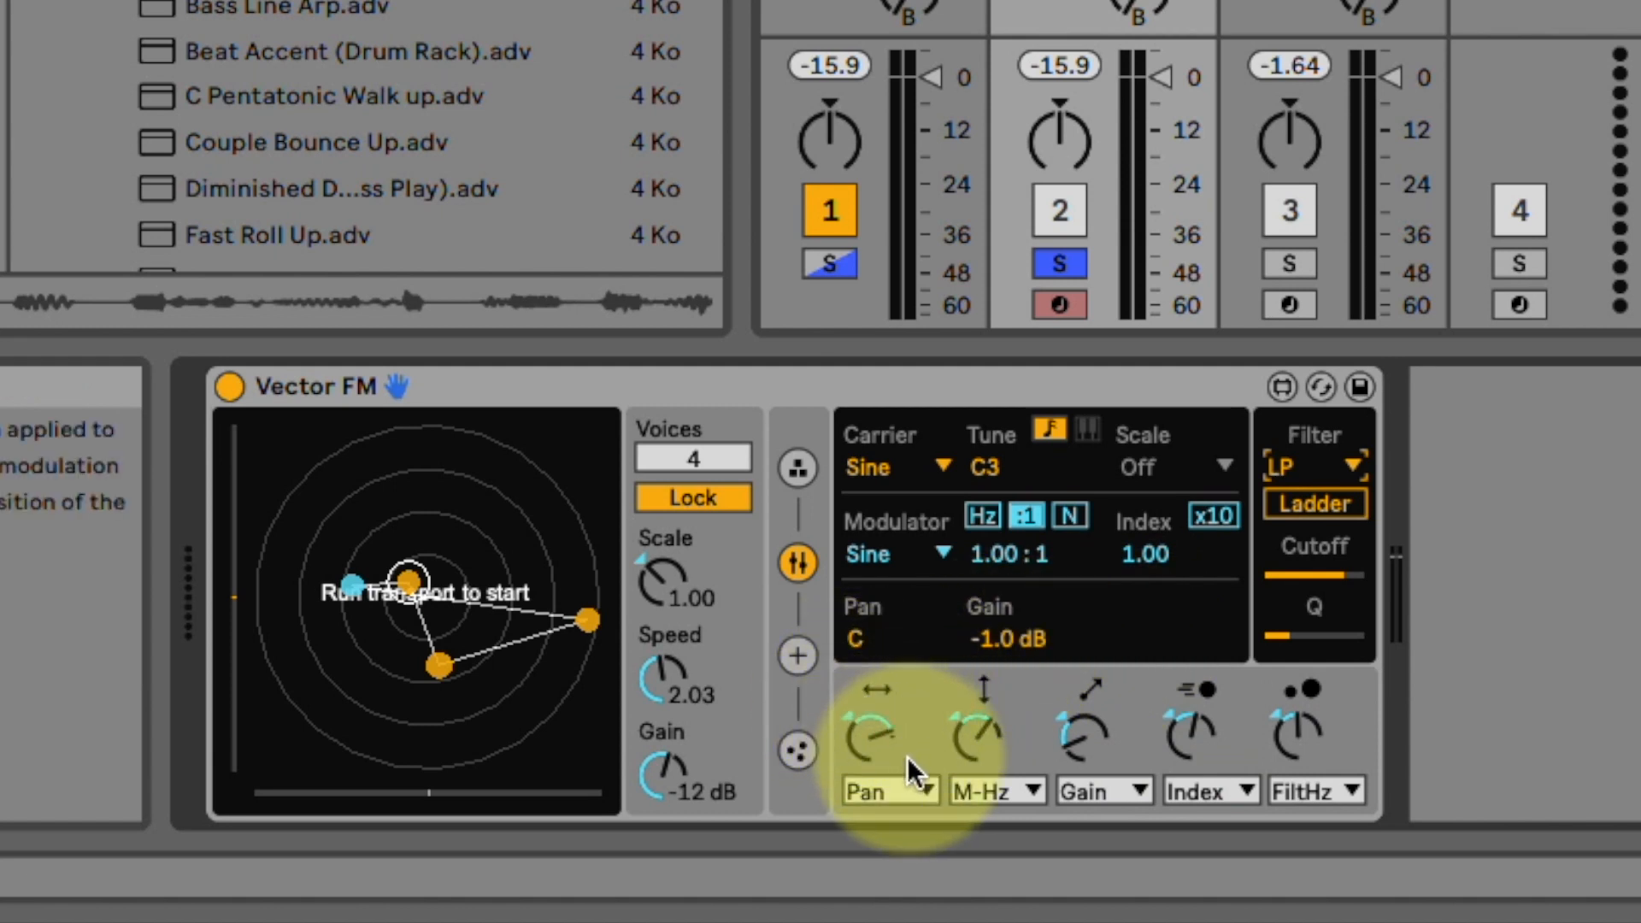
pyautogui.click(906, 780)
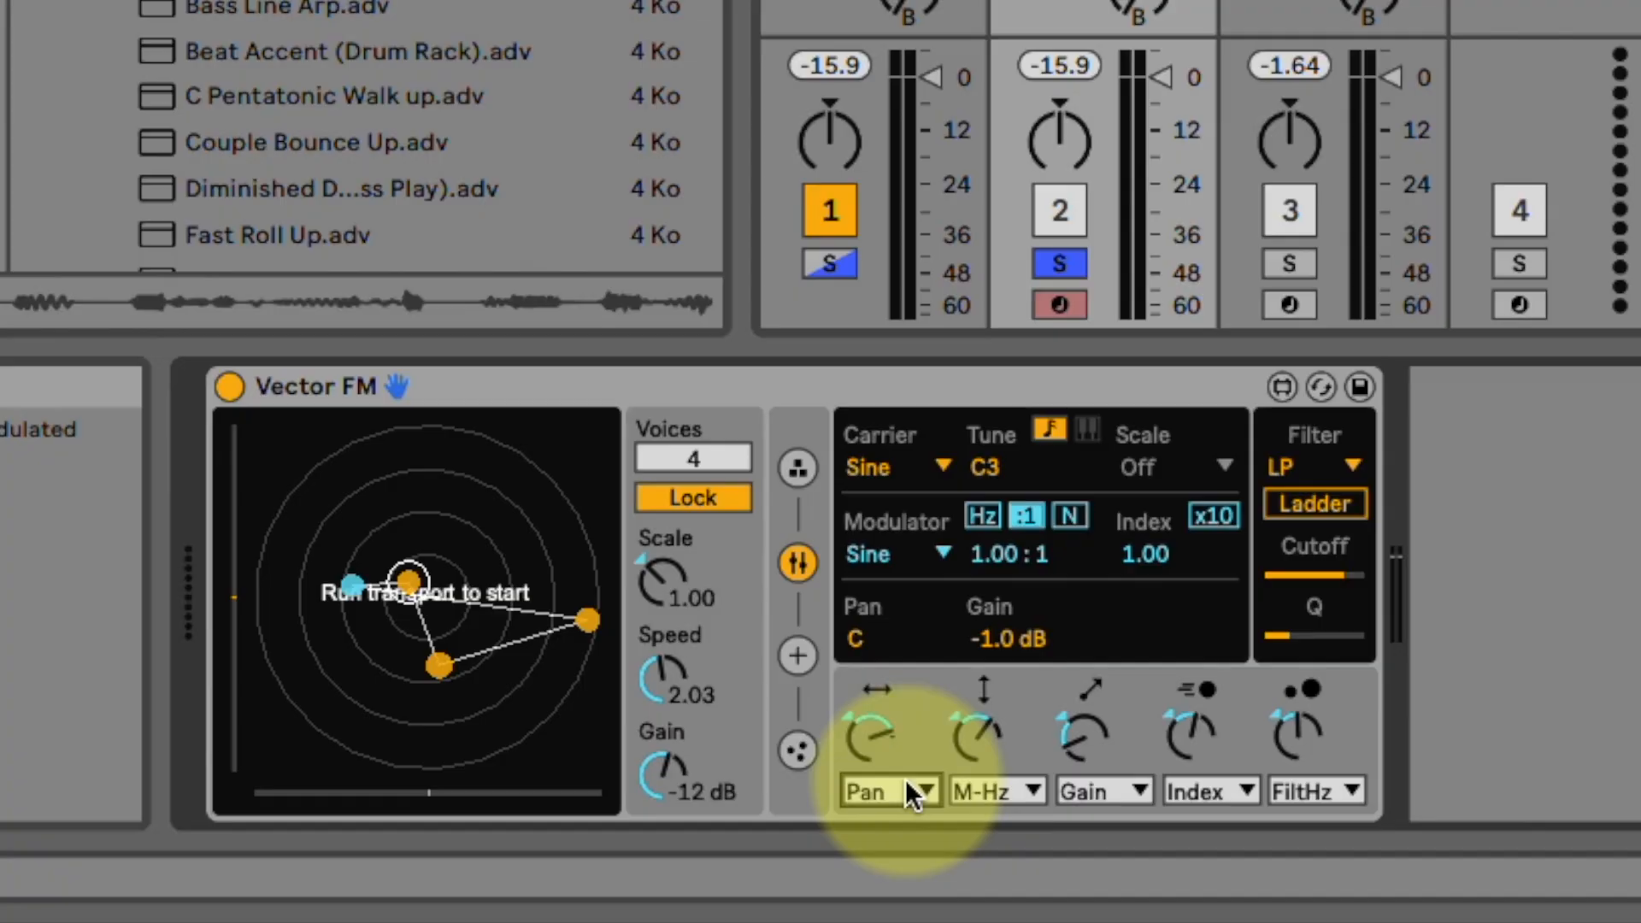
pyautogui.click(1032, 783)
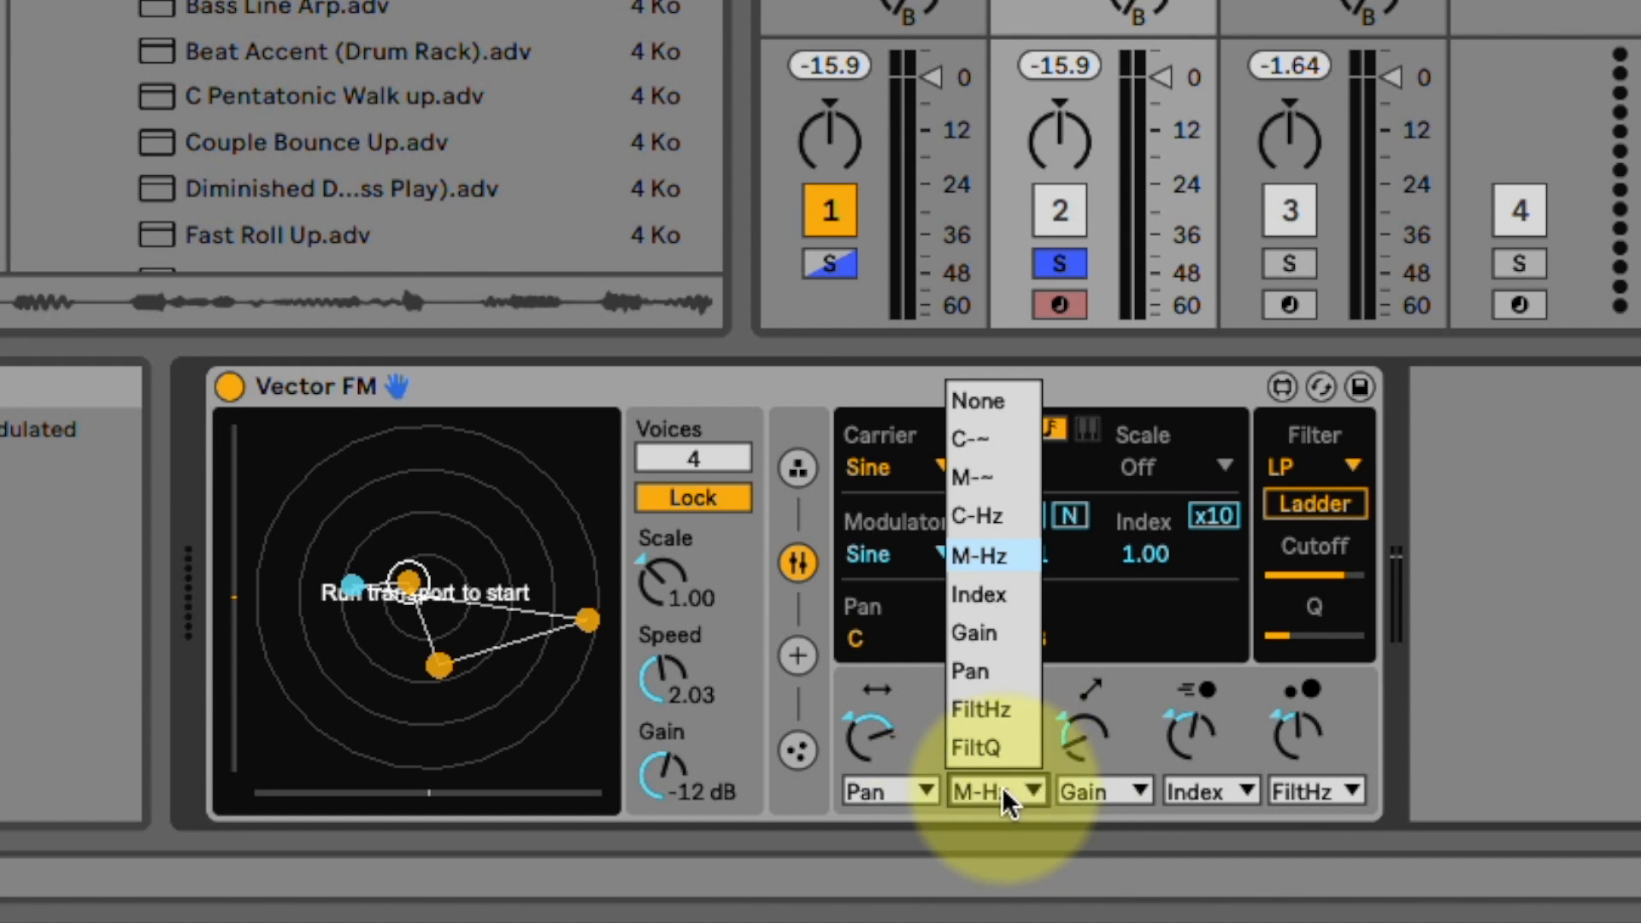
pyautogui.click(1002, 787)
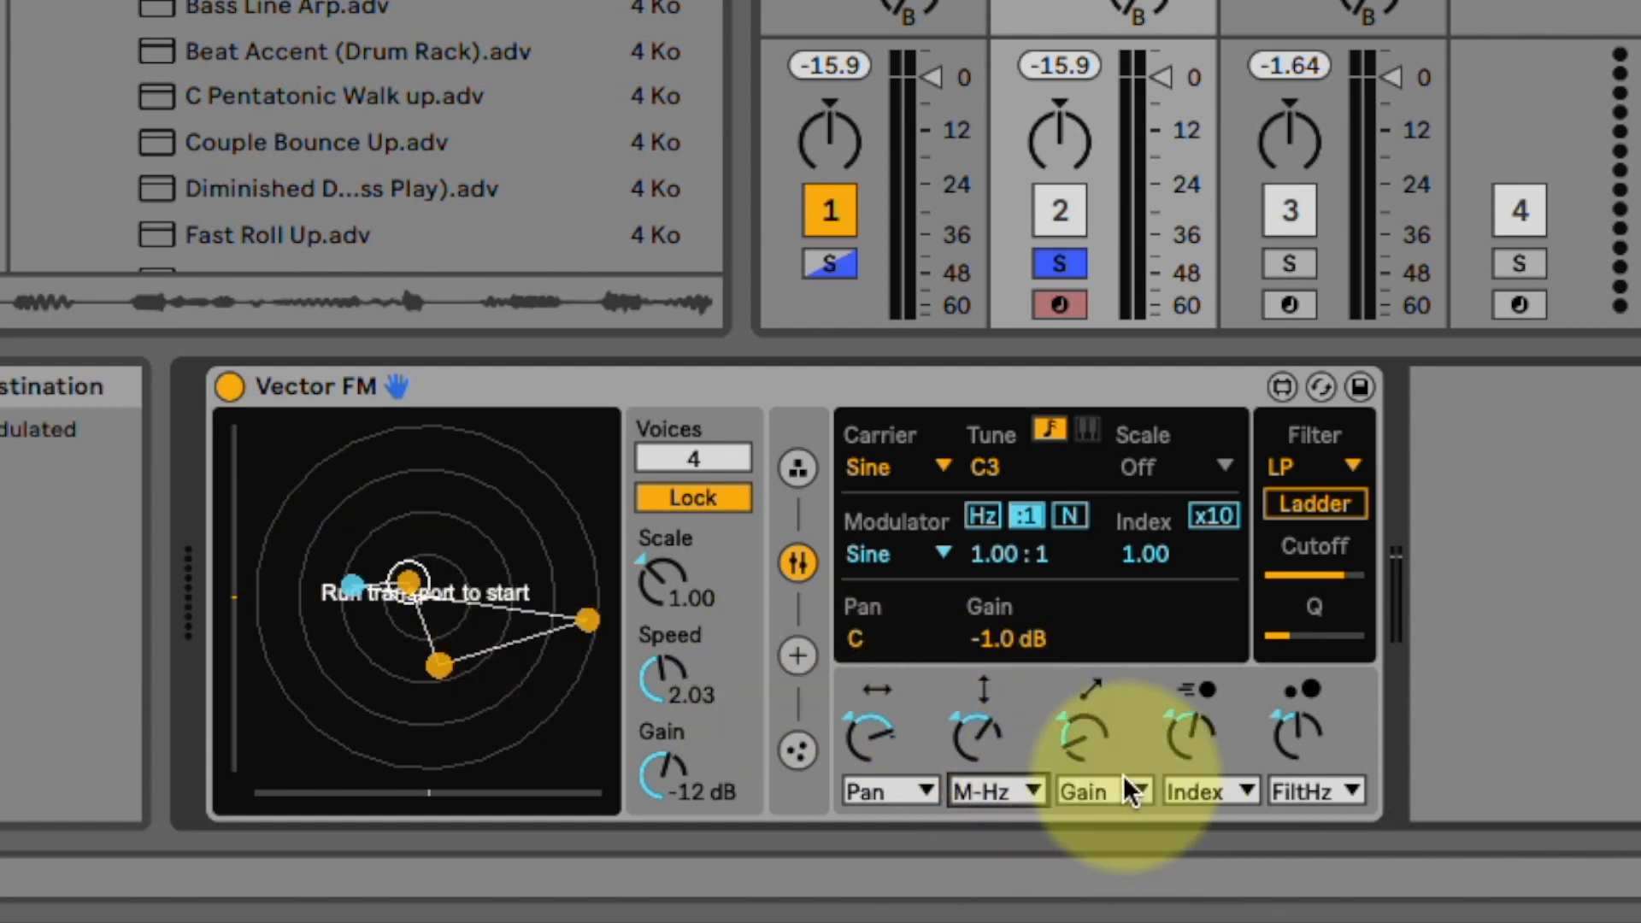
pyautogui.click(1204, 784)
pyautogui.click(1204, 785)
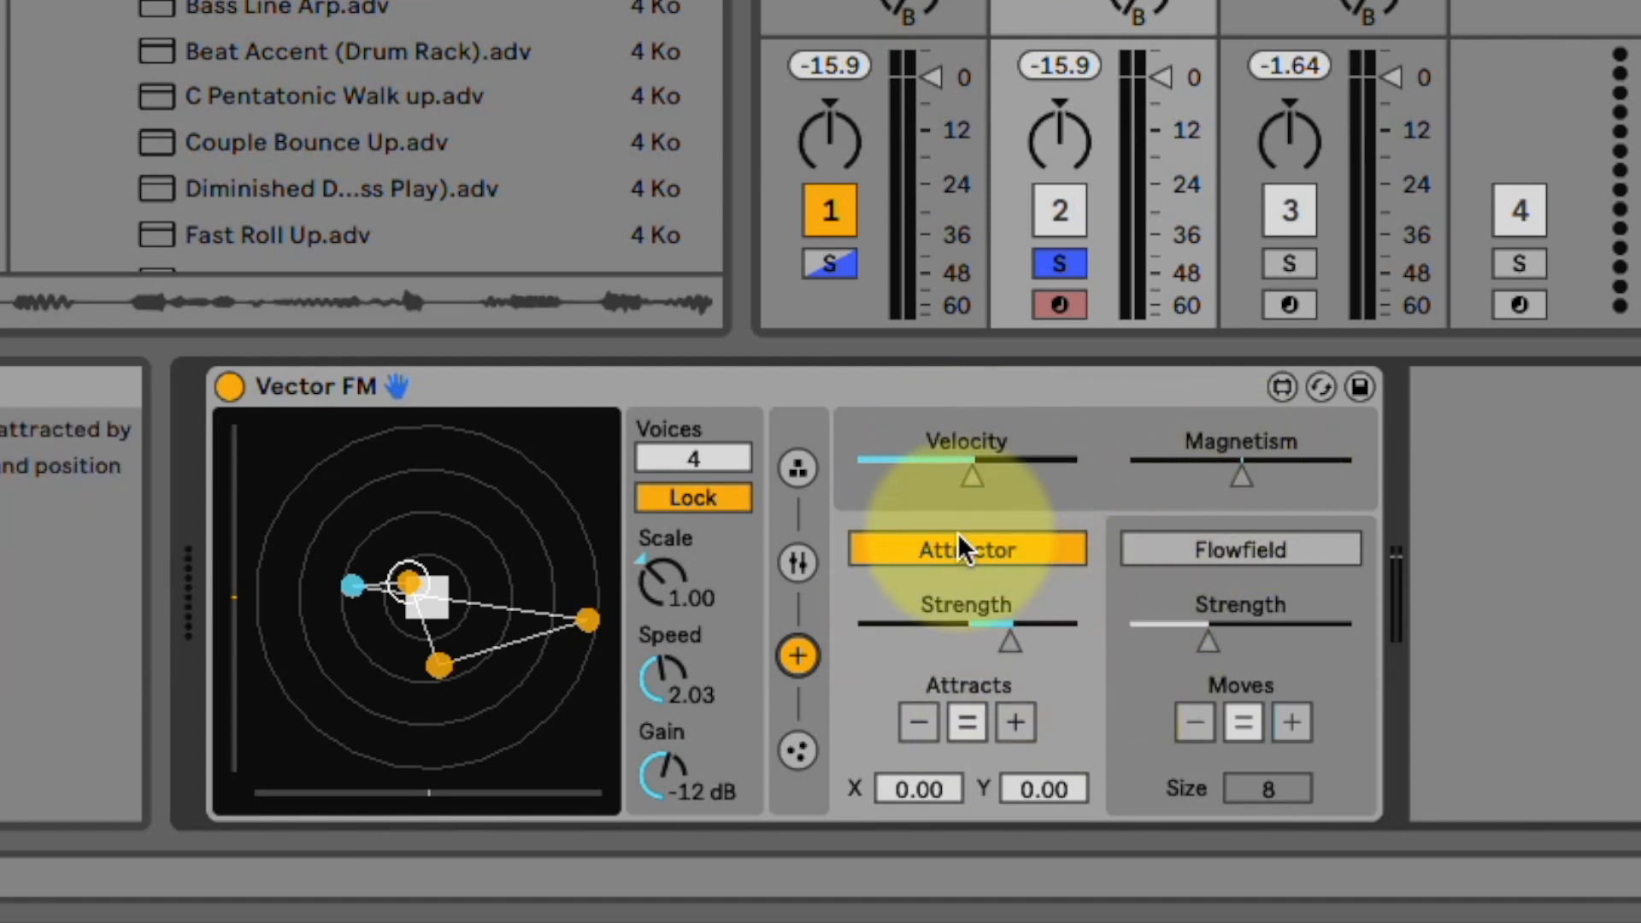
# Step: Try a slightly higher Attractor strength, bring it back down, and raise Magnetism slightly above its center
pyautogui.moveTo(1007, 643); pyautogui.dragTo(1027, 642)
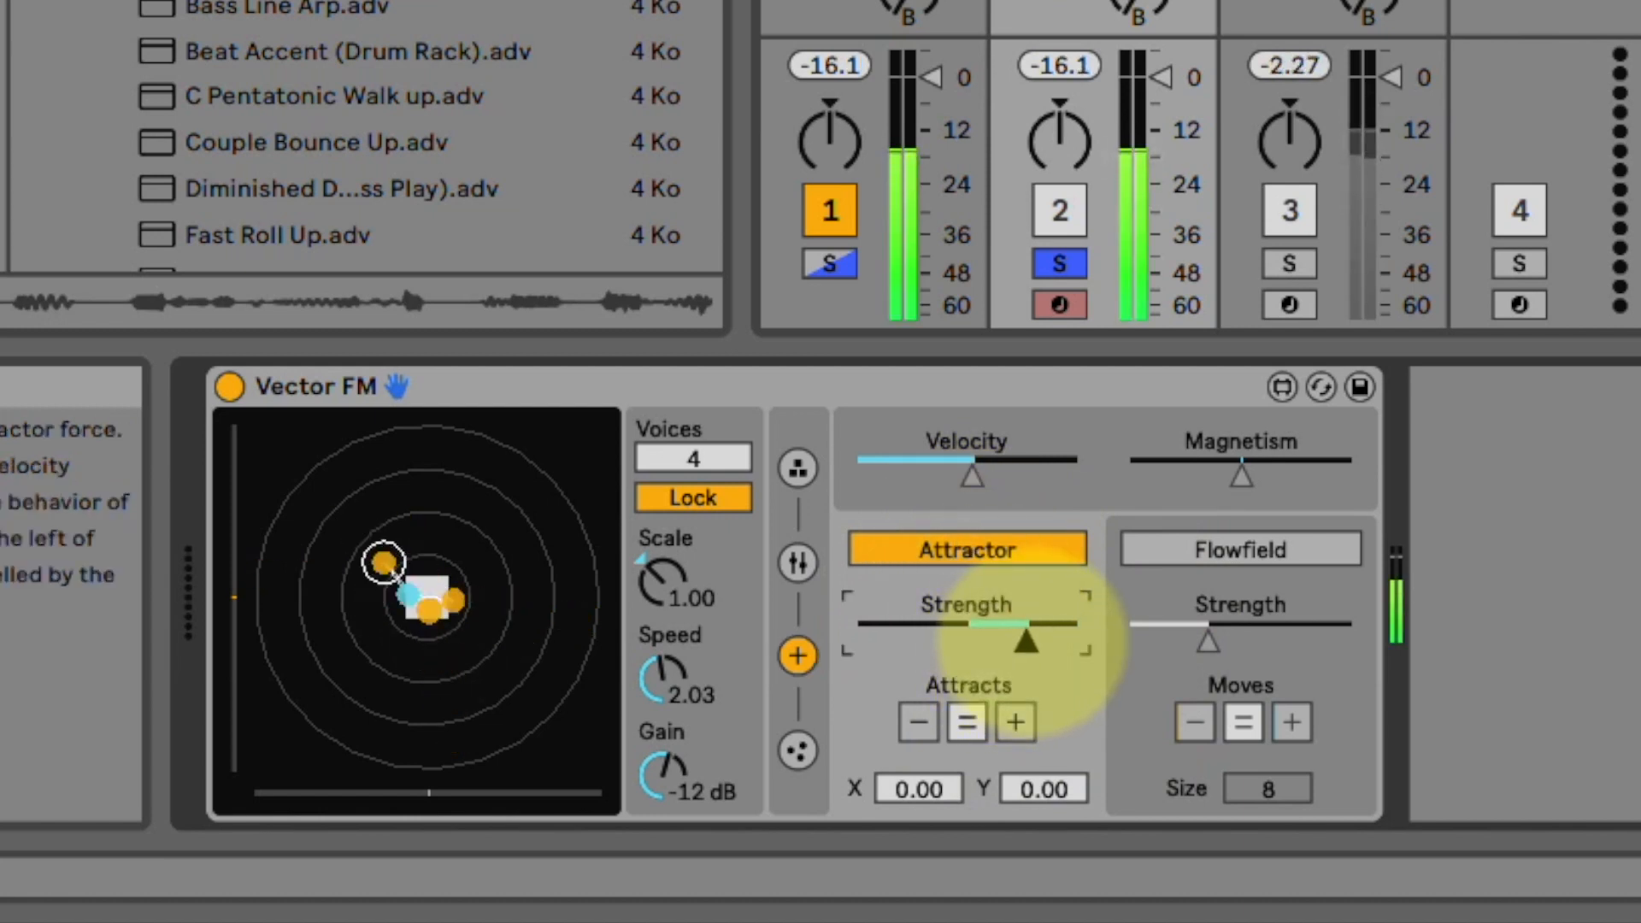
pyautogui.moveTo(1021, 643); pyautogui.dragTo(1011, 644)
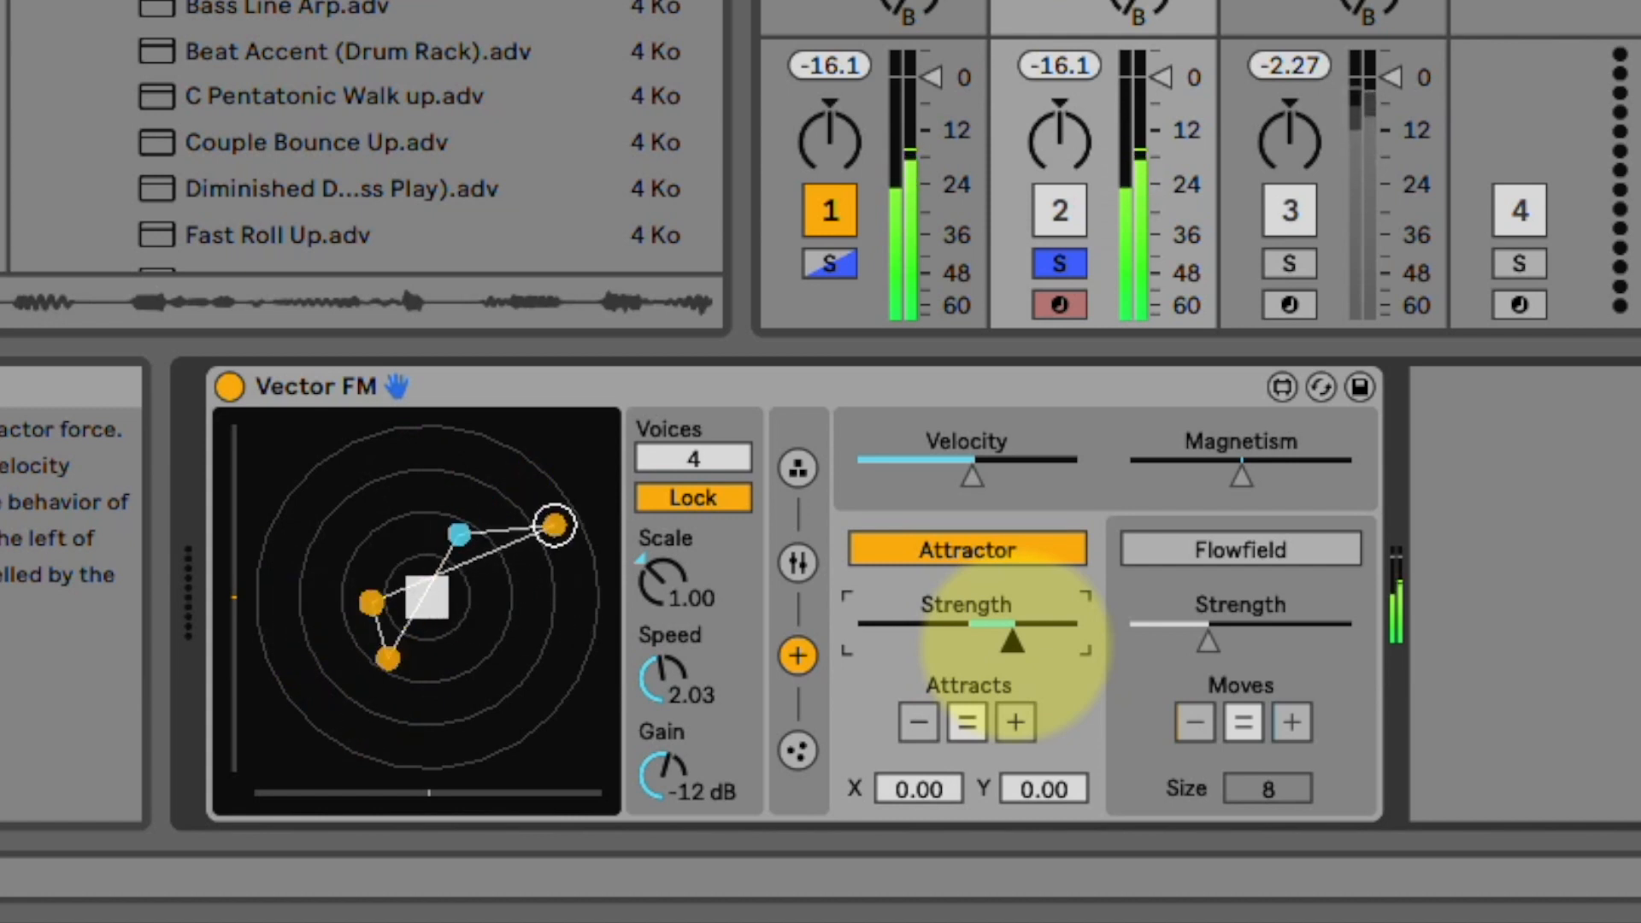
pyautogui.moveTo(1227, 479); pyautogui.dragTo(1271, 477)
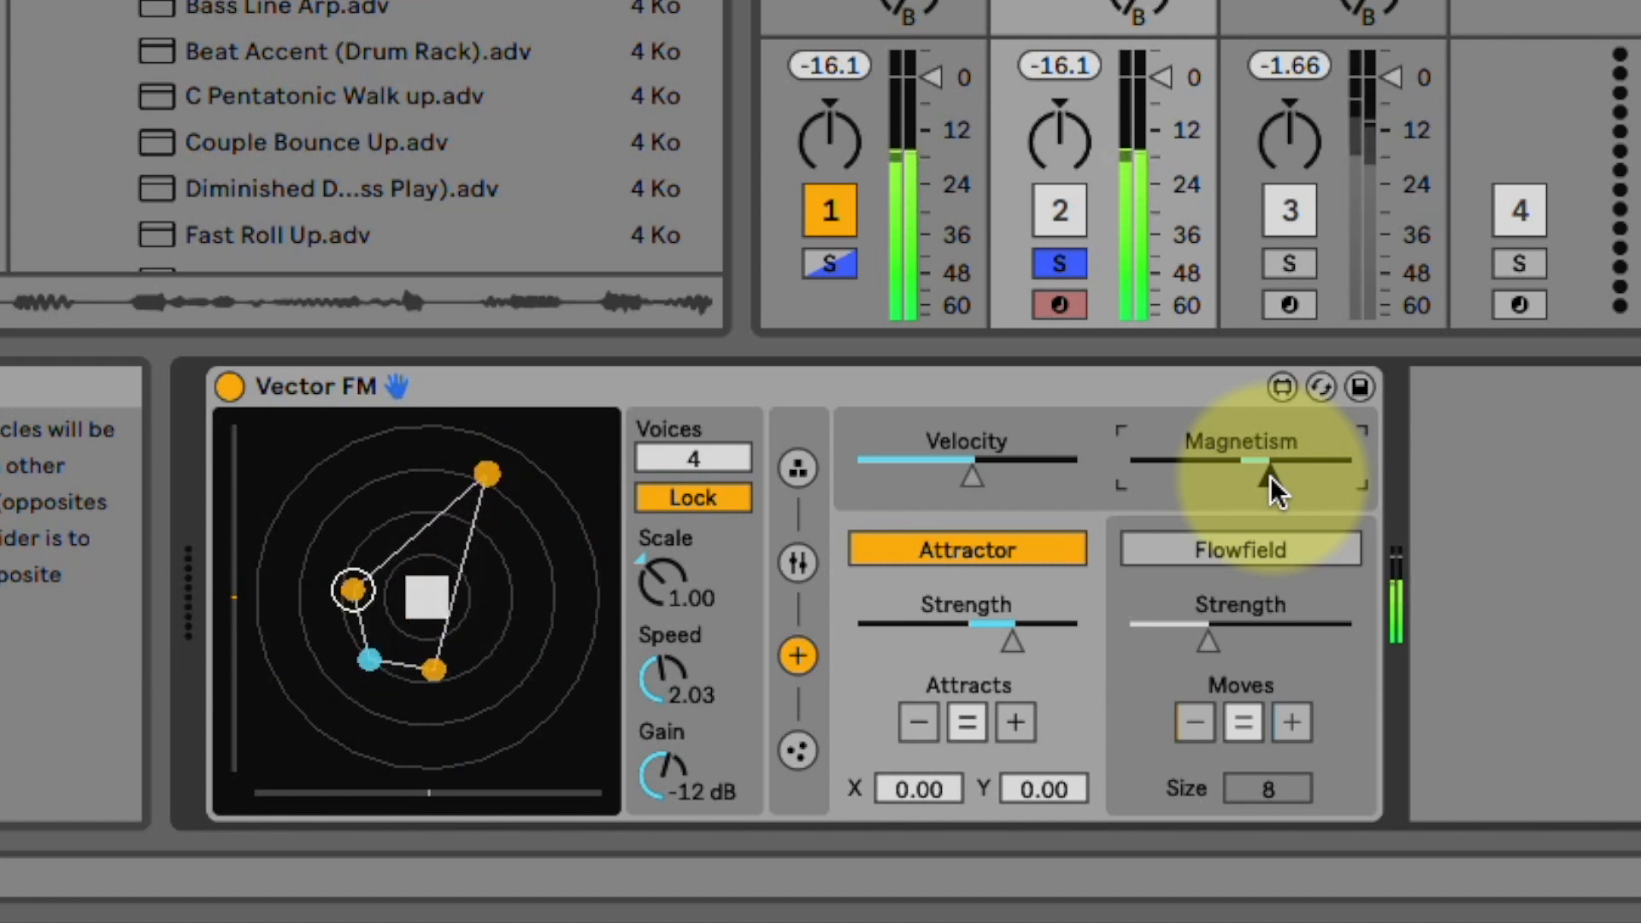
# Step: Enable the Flowfield, adjust the vectors in its grid, and set the Attractor's Attracts option to +
pyautogui.click(1262, 550)
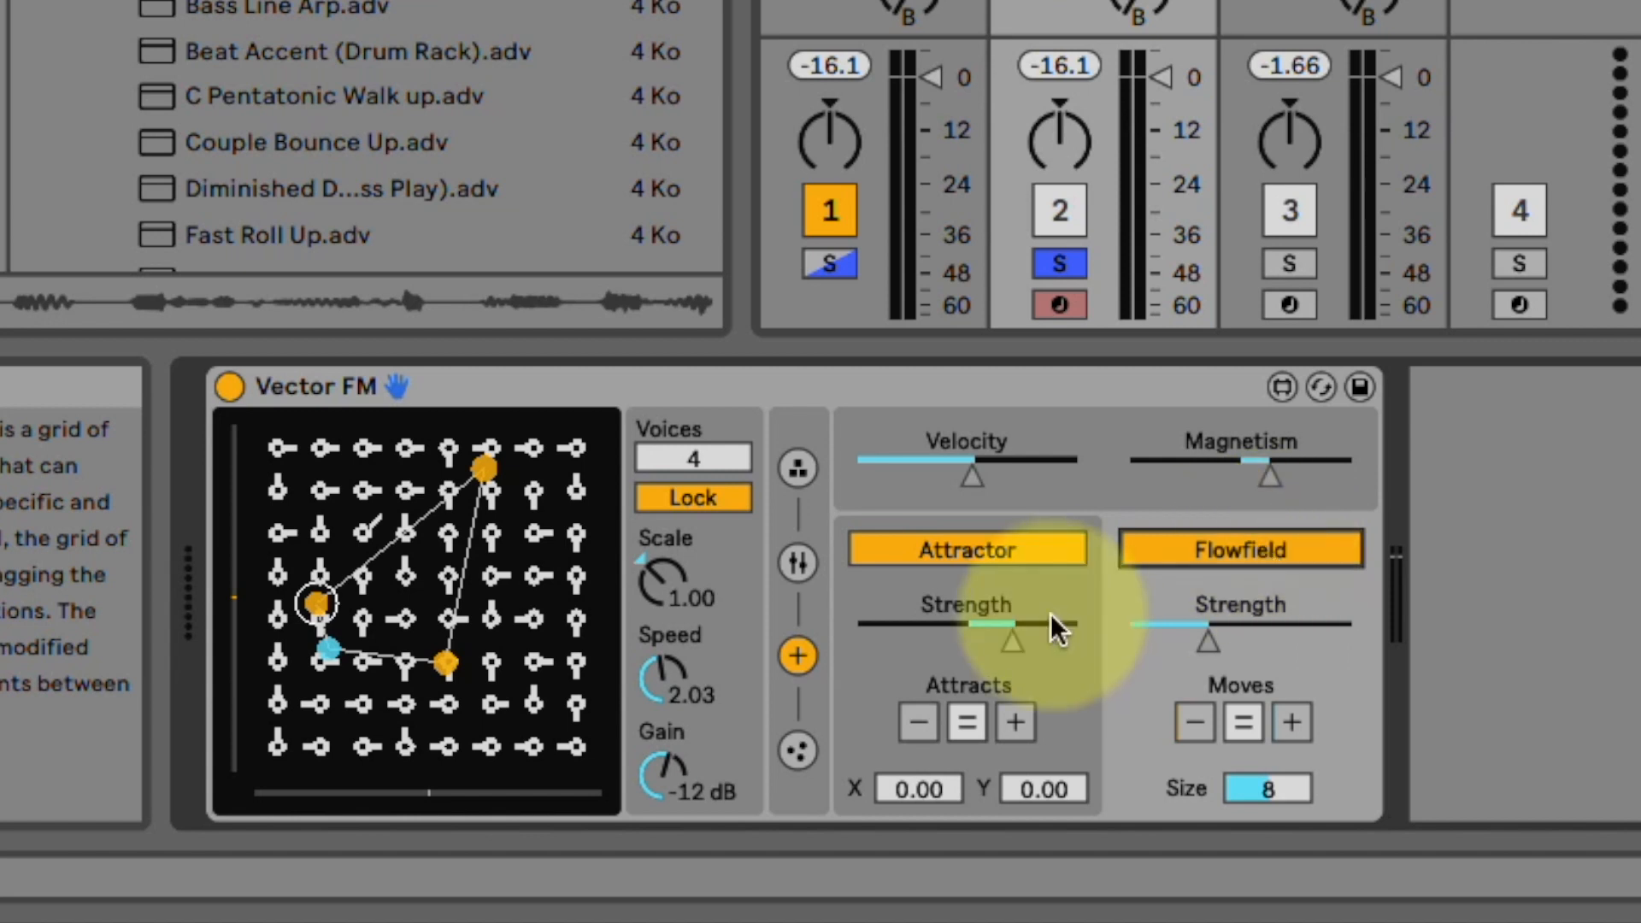
pyautogui.moveTo(546, 494)
pyautogui.mouseDown()
pyautogui.moveTo(440, 590)
pyautogui.moveTo(315, 506)
pyautogui.moveTo(378, 655)
pyautogui.moveTo(454, 645)
pyautogui.moveTo(515, 586)
pyautogui.moveTo(522, 711)
pyautogui.moveTo(593, 587)
pyautogui.moveTo(571, 549)
pyautogui.mouseUp()
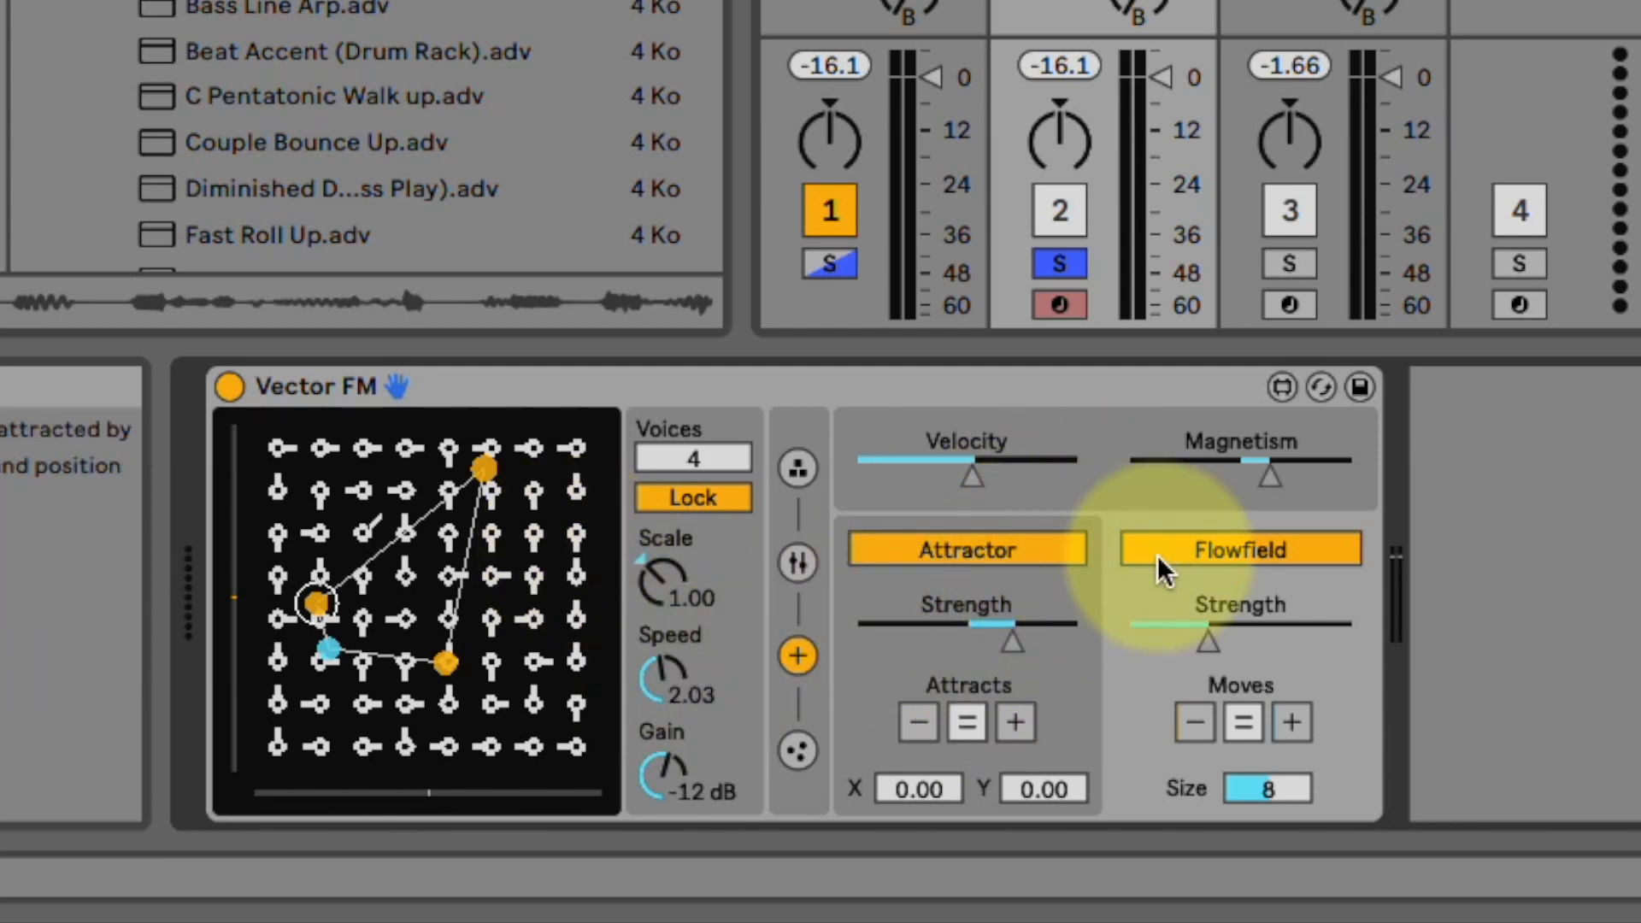
pyautogui.click(1231, 549)
pyautogui.click(1231, 549)
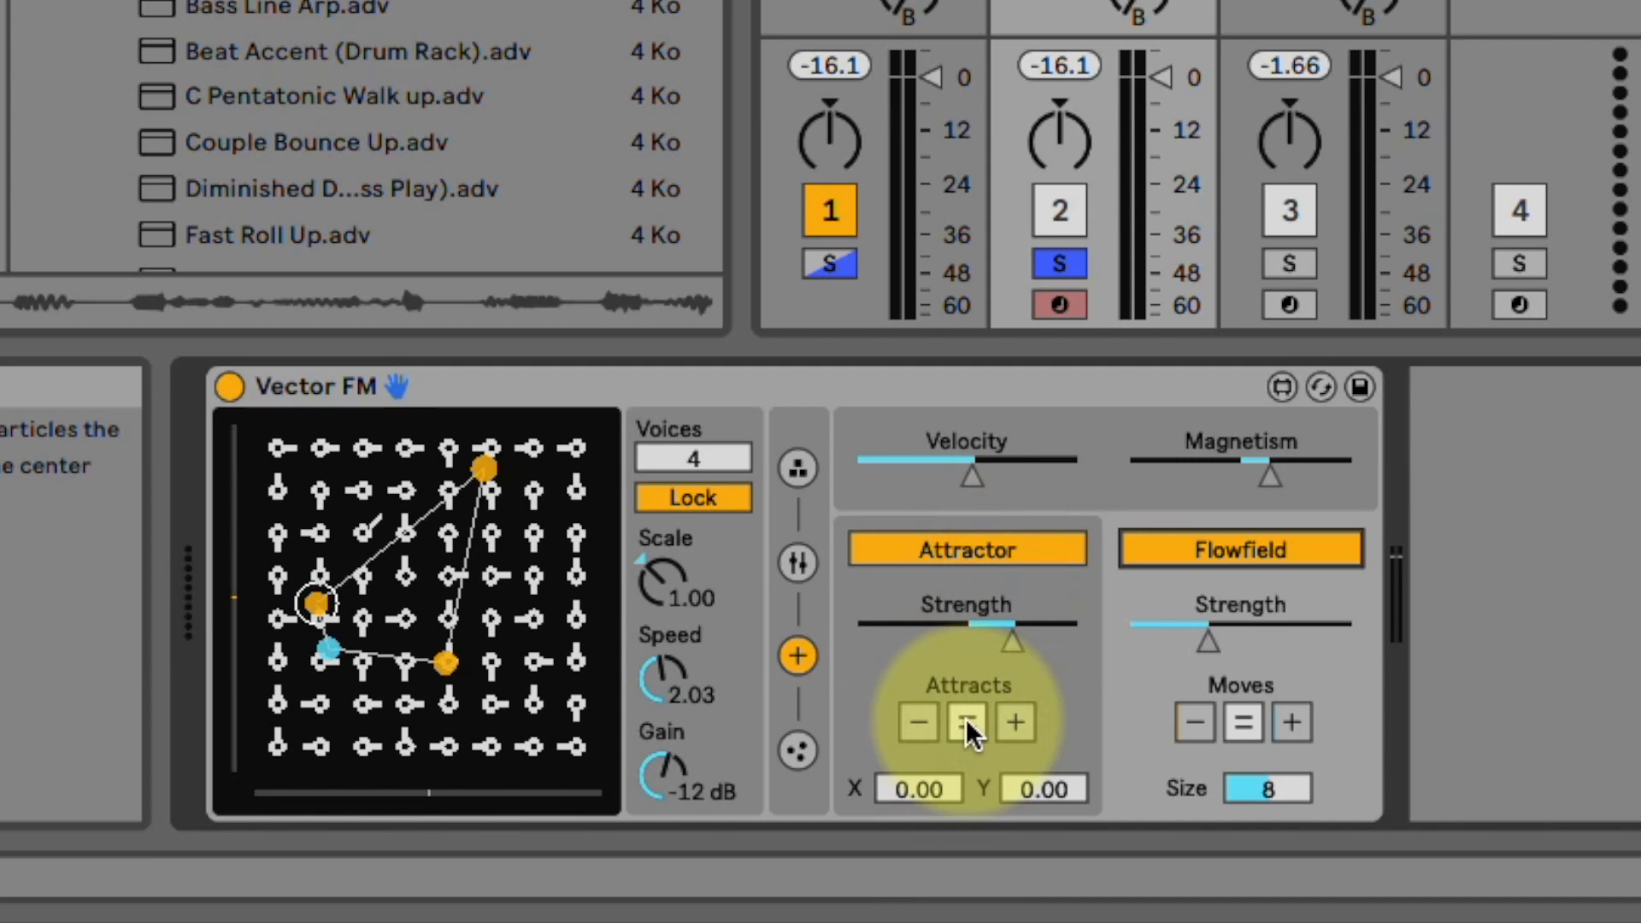
pyautogui.click(1015, 721)
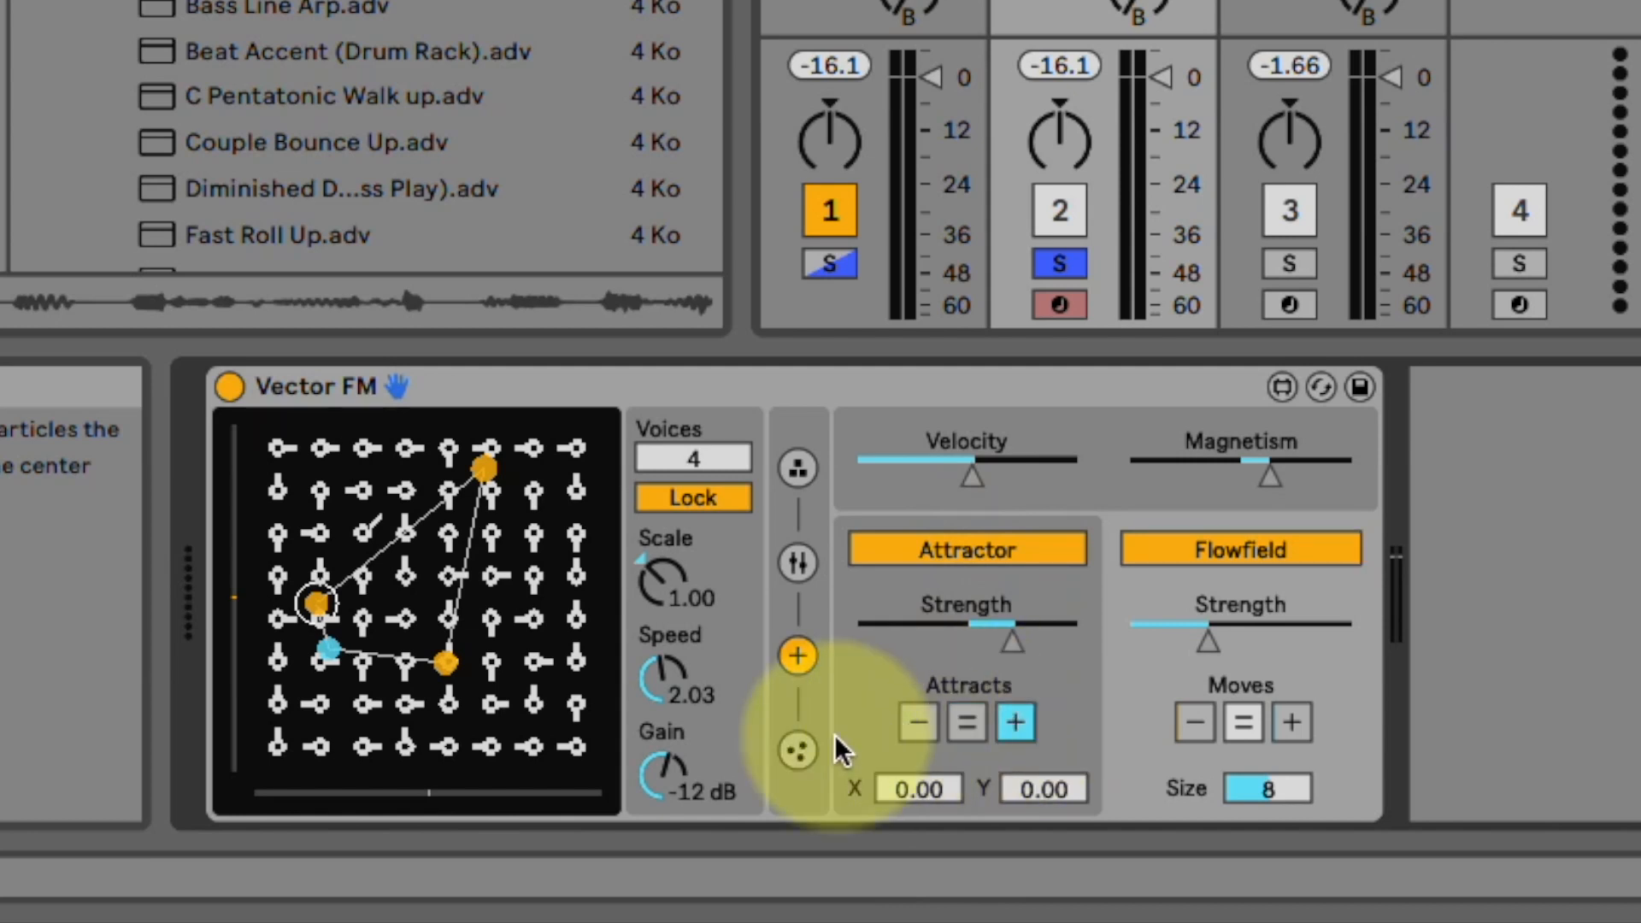
# Step: Test the particle Charge at its negative and positive extremes during playback, and leave it near the middle with mixed charges
pyautogui.click(798, 750)
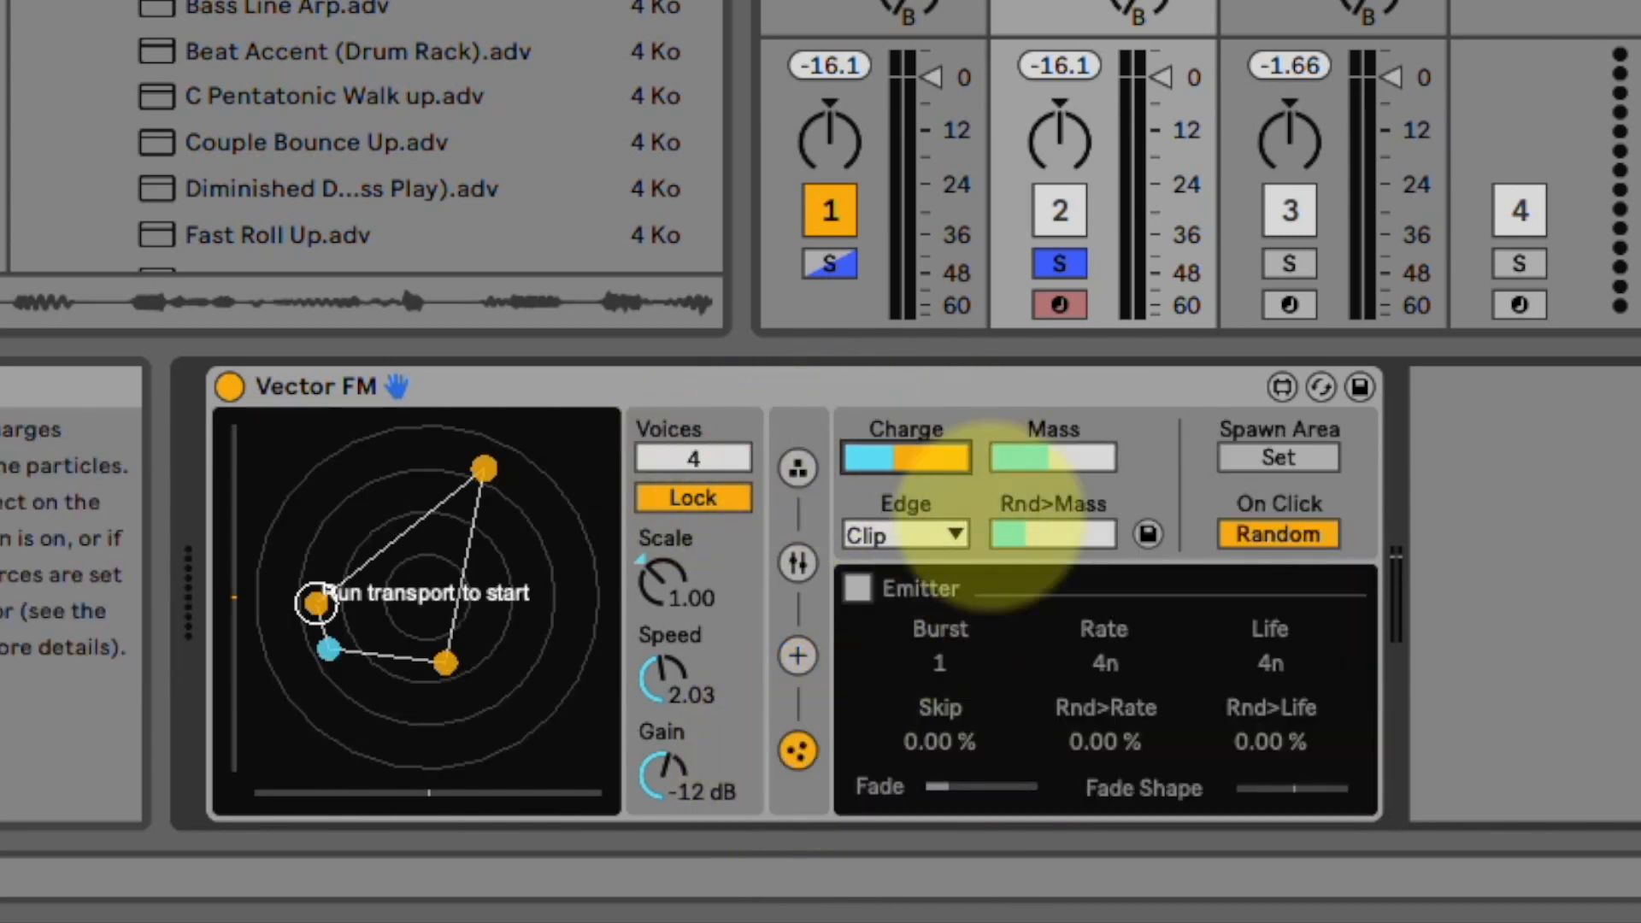
pyautogui.moveTo(936, 462); pyautogui.dragTo(973, 823)
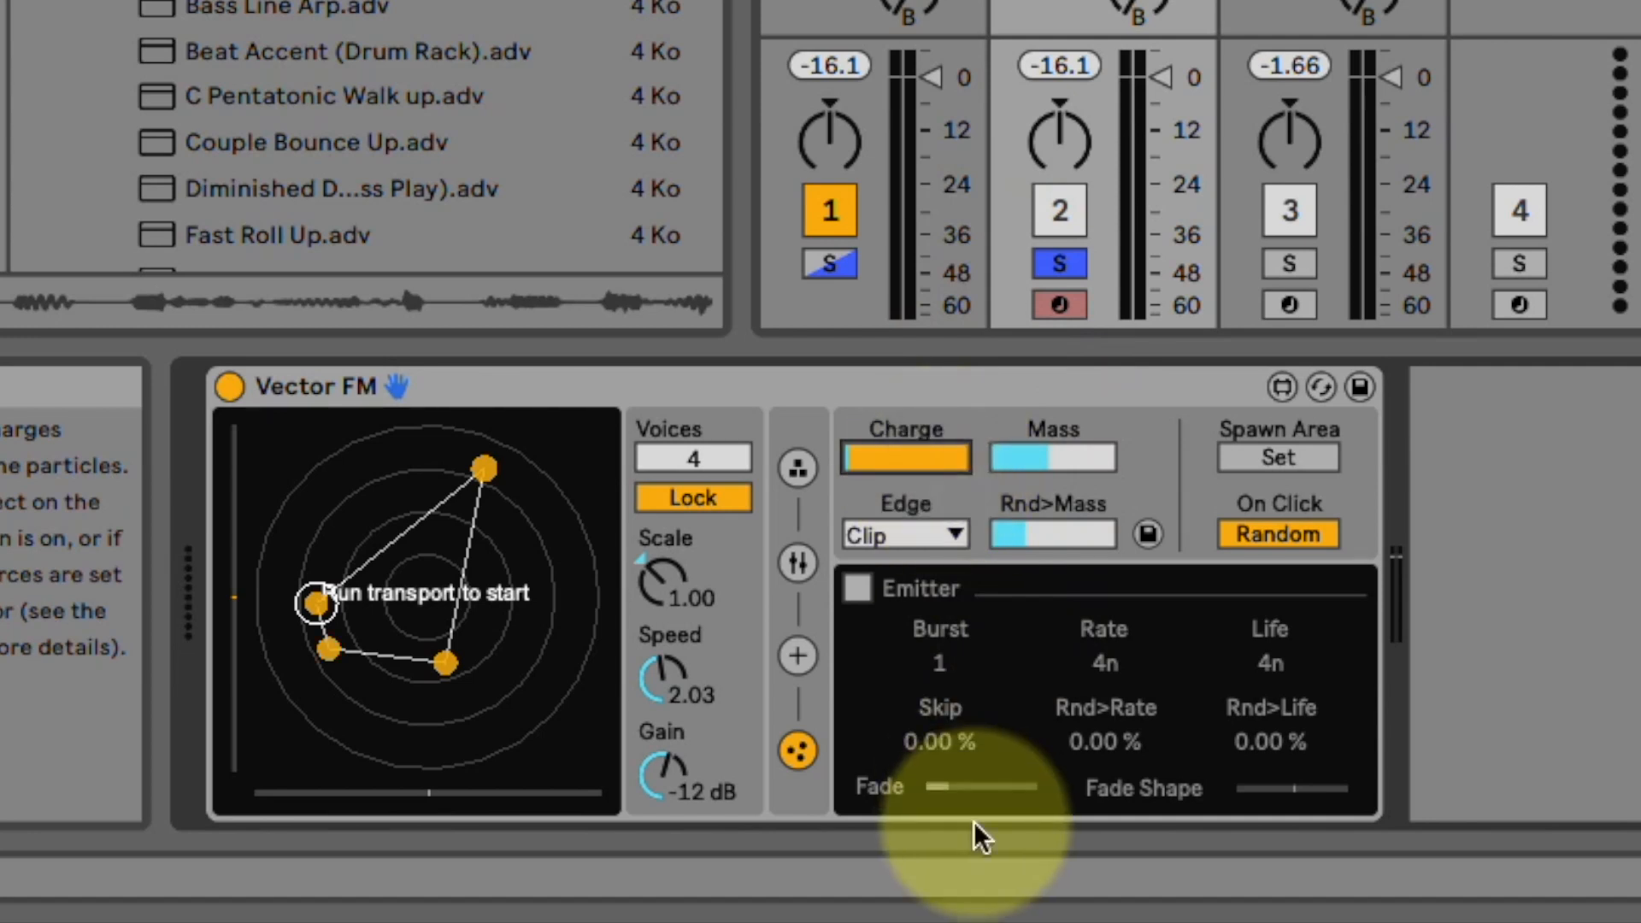
pyautogui.moveTo(937, 464); pyautogui.dragTo(891, 150)
pyautogui.press('space')
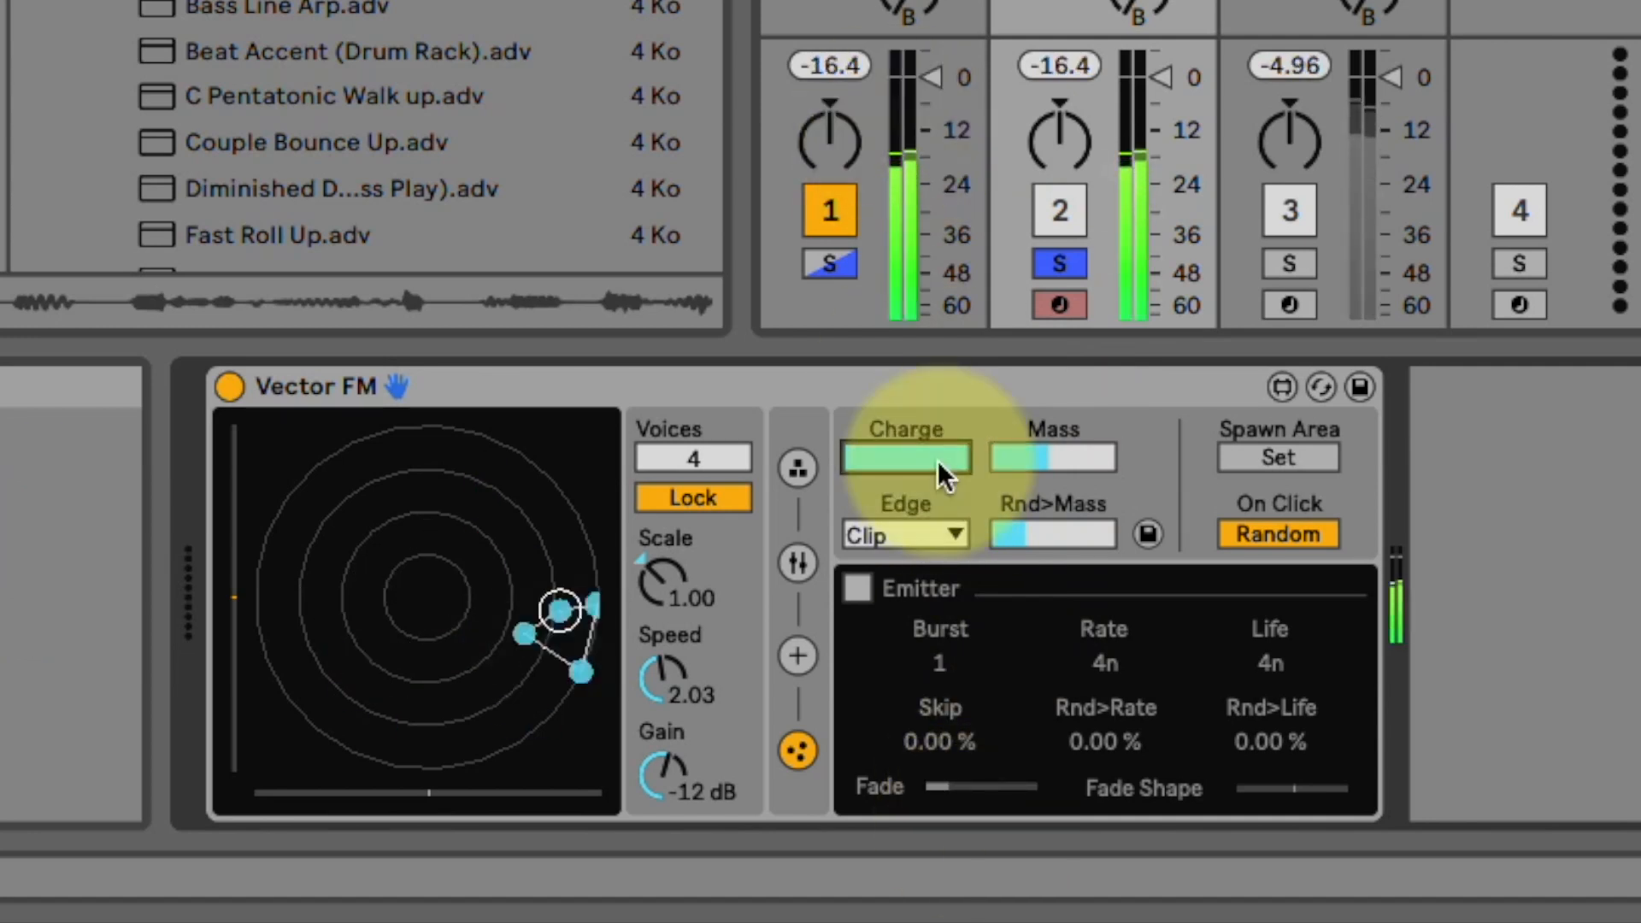
pyautogui.moveTo(937, 460); pyautogui.dragTo(953, 677)
pyautogui.moveTo(937, 460)
pyautogui.mouseDown()
pyautogui.moveTo(898, 381)
pyautogui.moveTo(936, 460)
pyautogui.mouseUp()
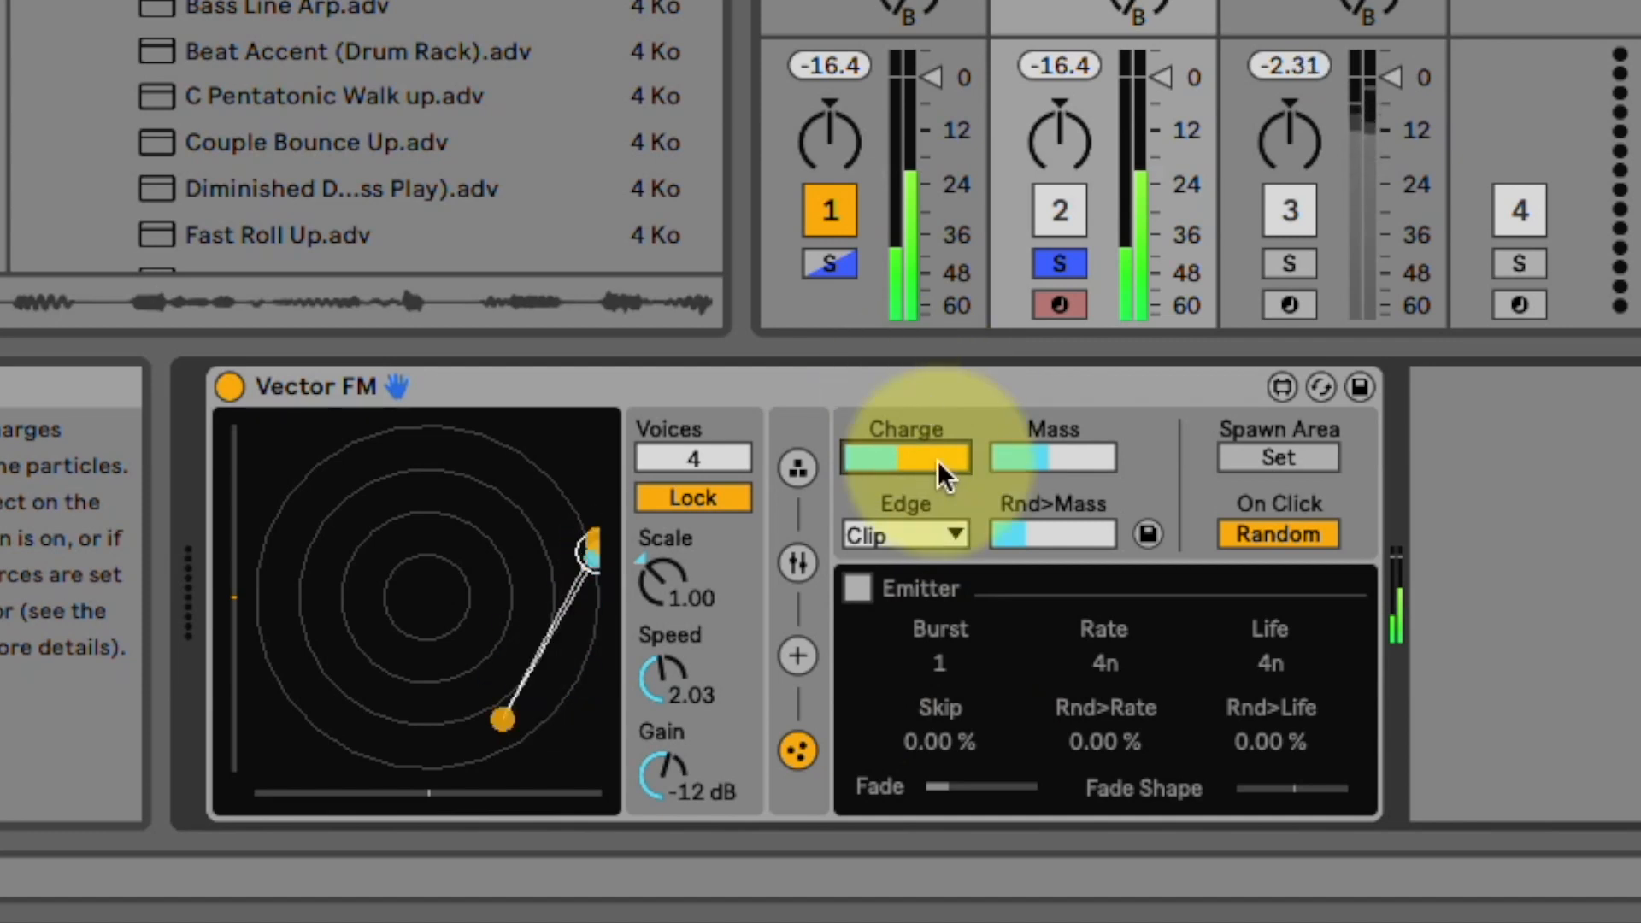
# Step: Set the Attractor's Attracts option to = and turn off the Flowfield force
pyautogui.click(805, 655)
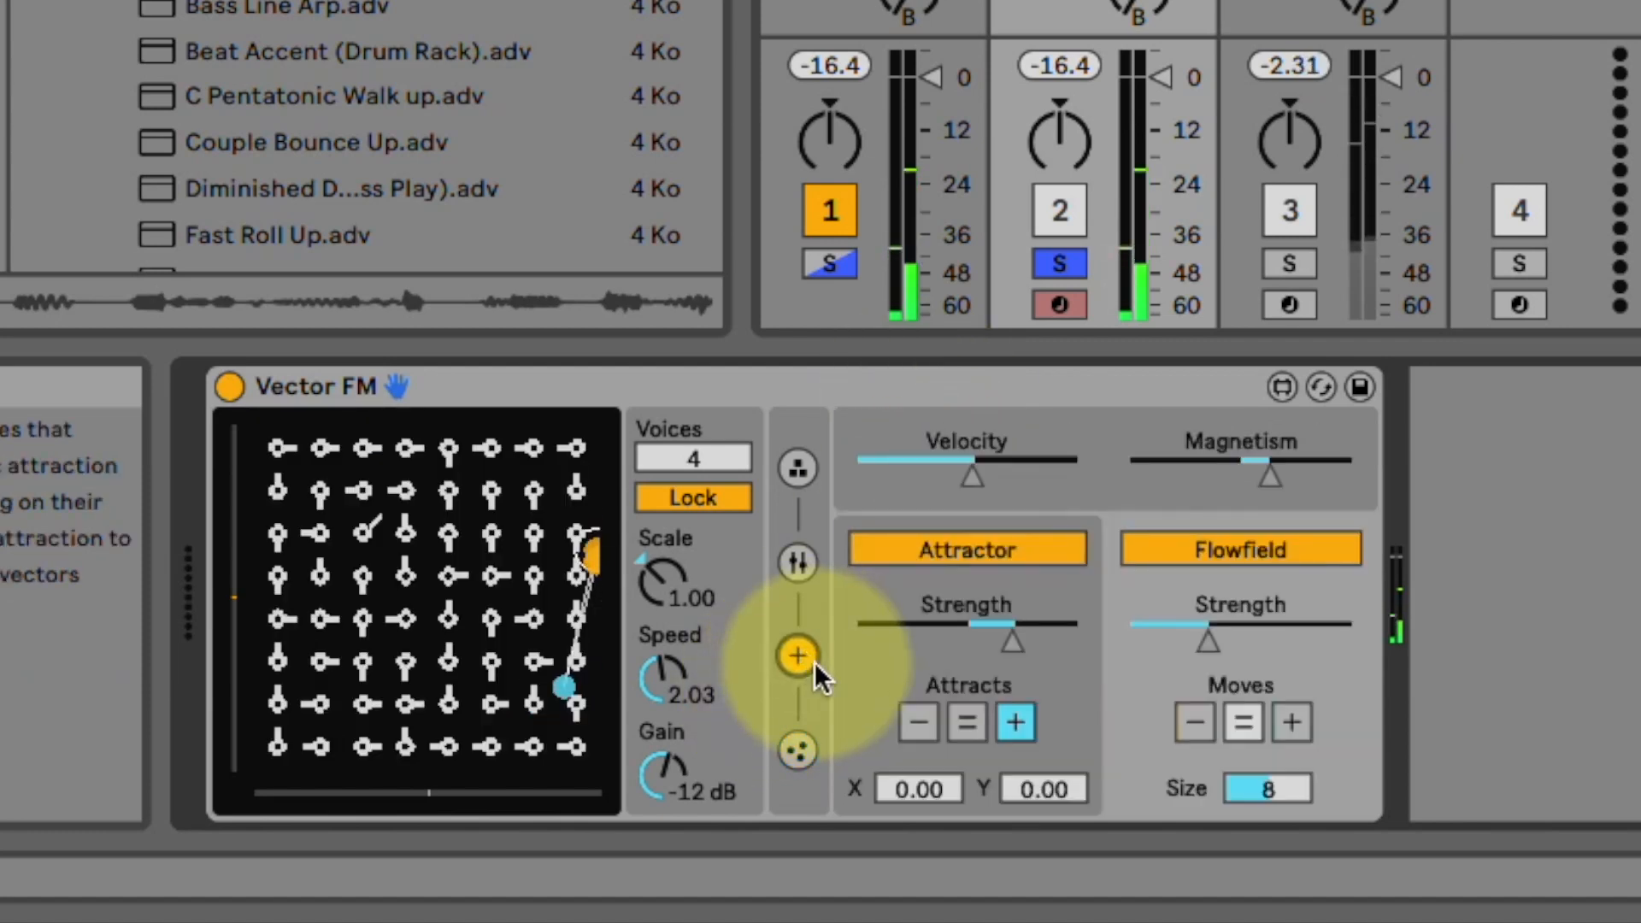
pyautogui.click(963, 721)
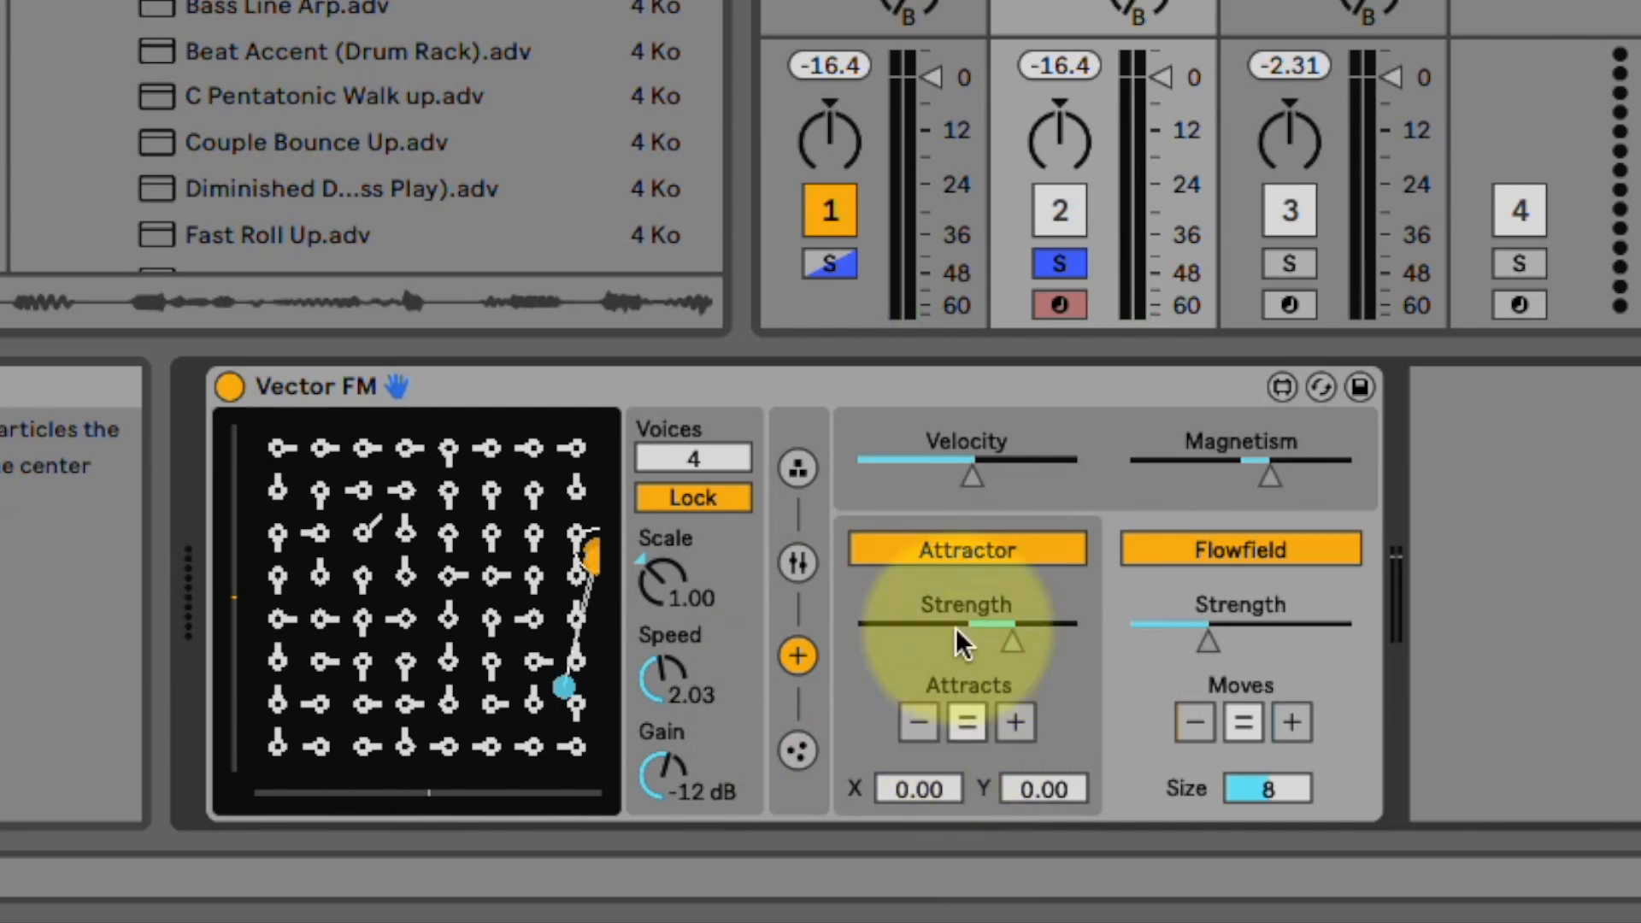
pyautogui.click(1212, 547)
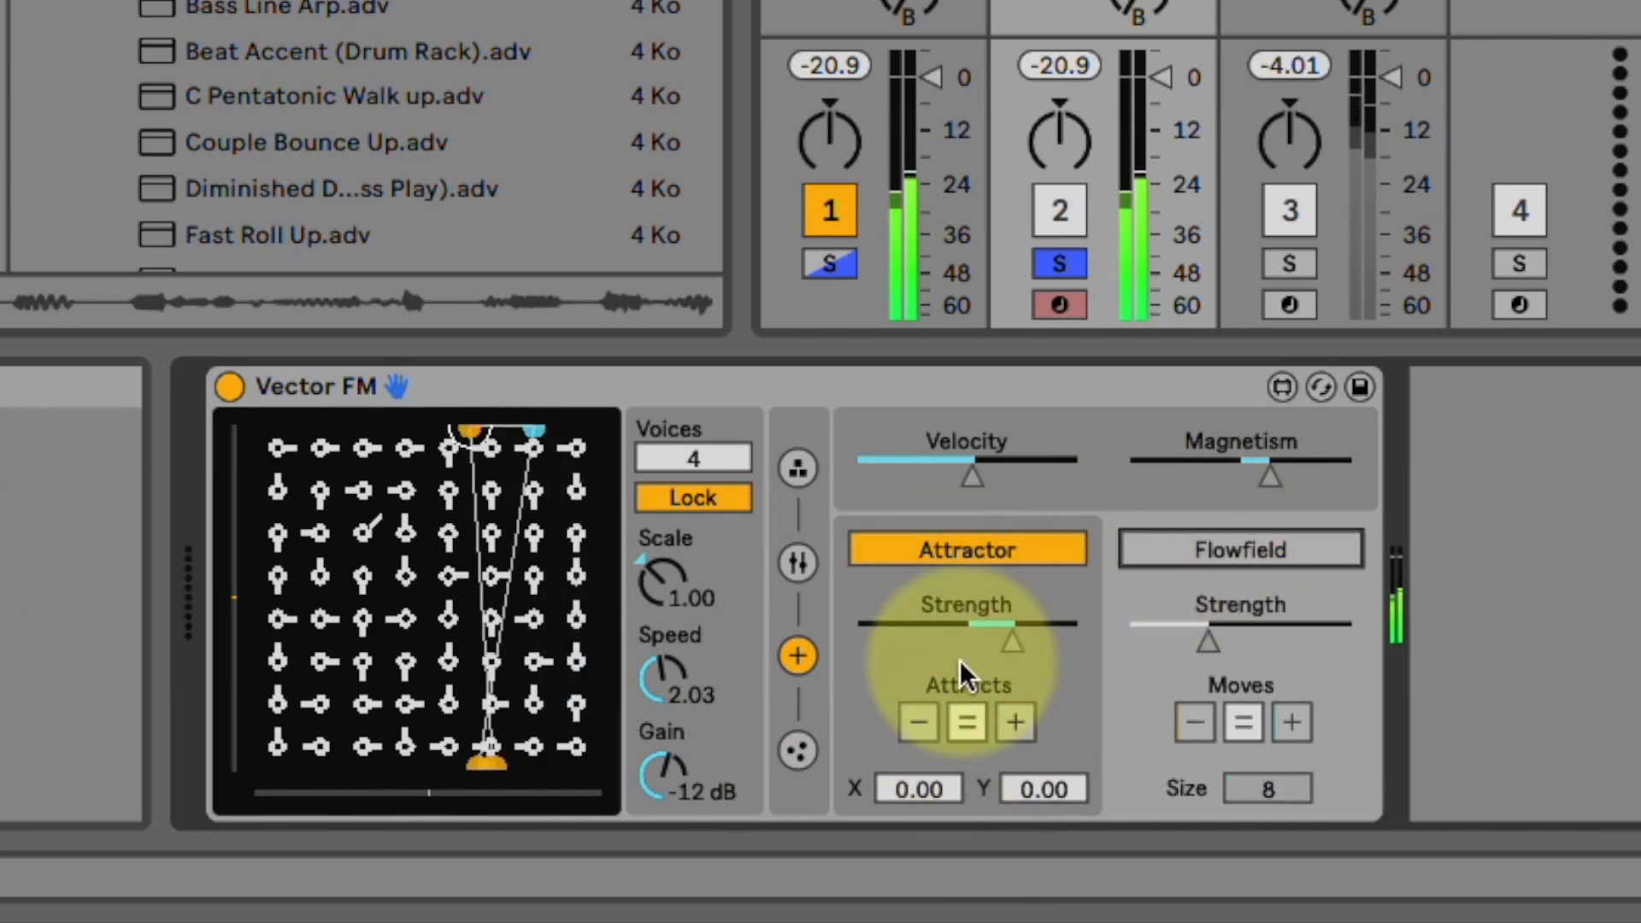
# Step: Try the Attractor's + option for Attracts during playback, and settle on −
pyautogui.click(935, 594)
pyautogui.click(874, 721)
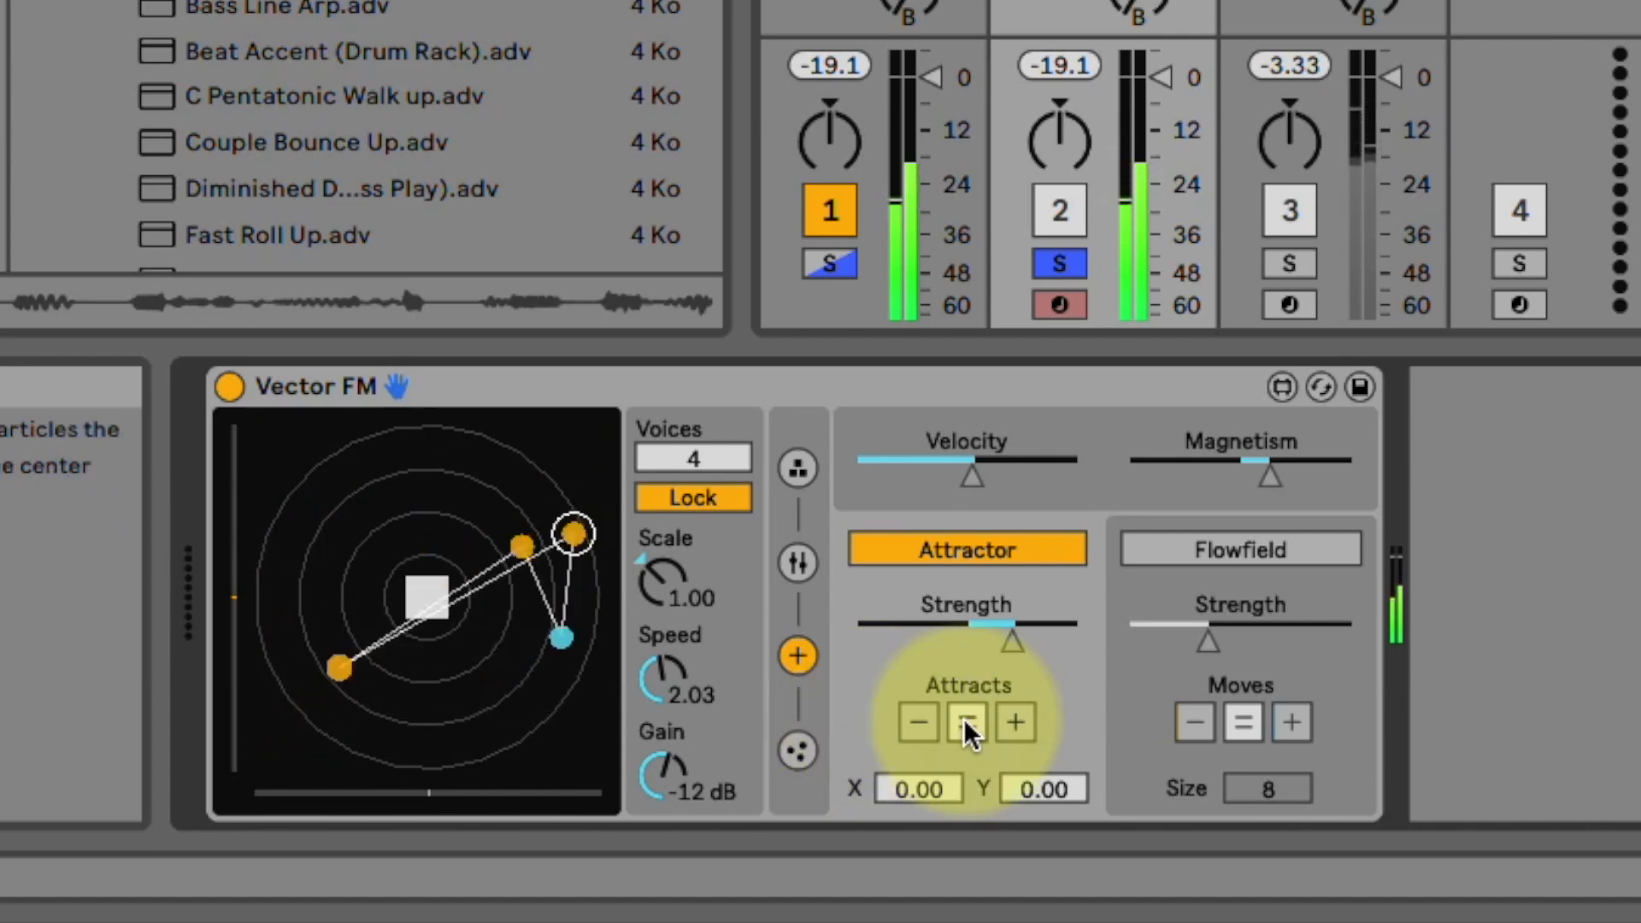
pyautogui.click(1013, 722)
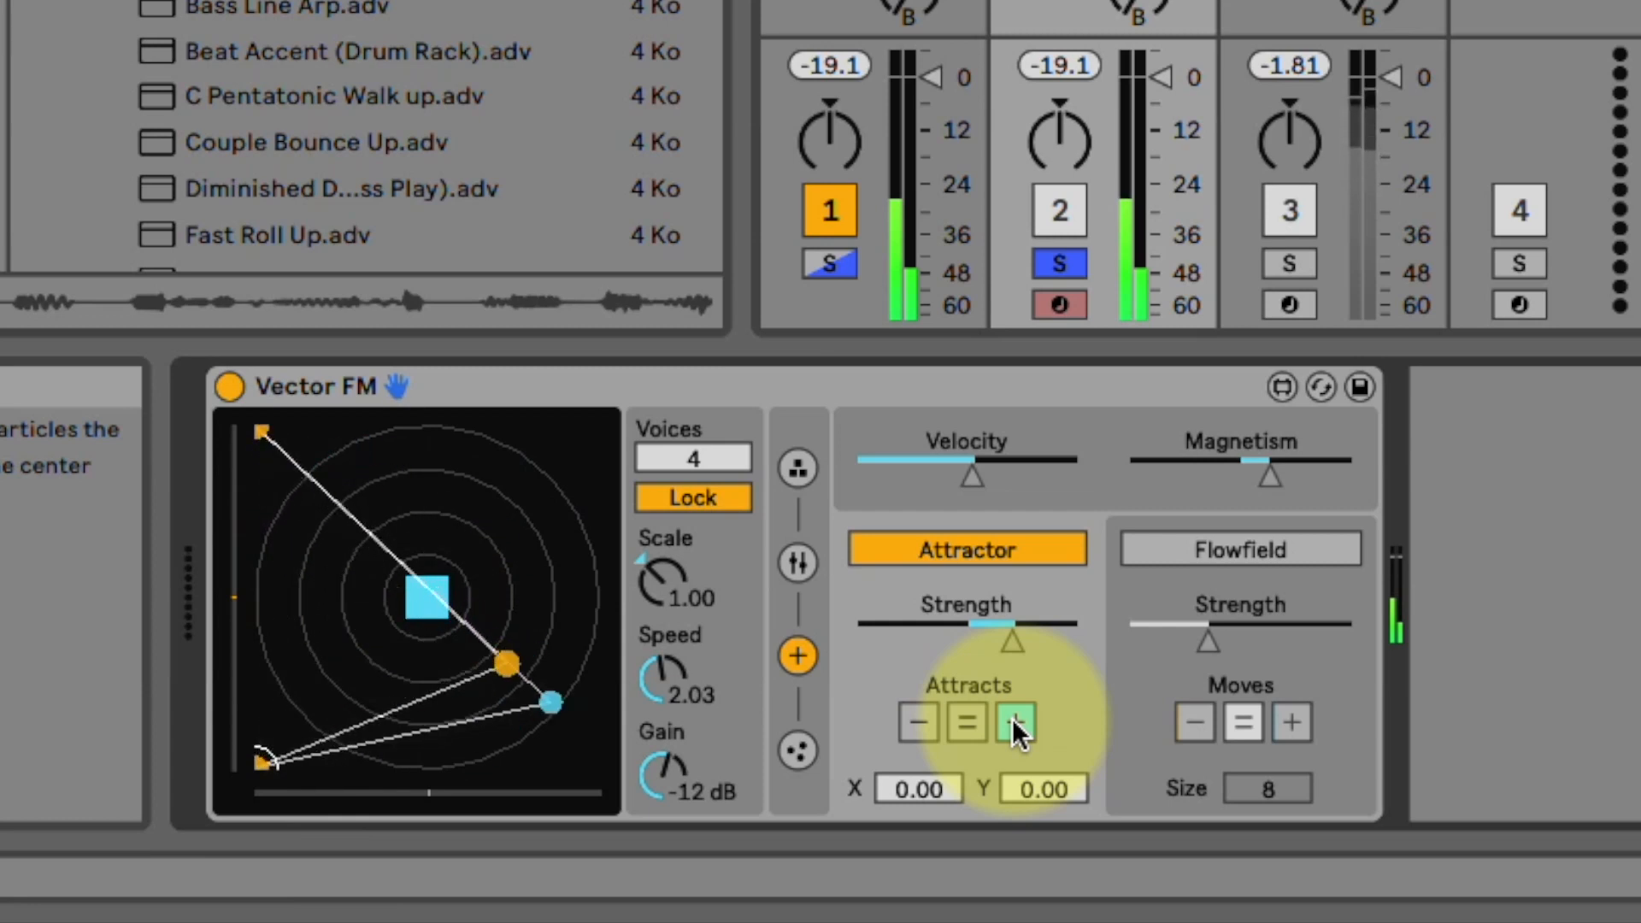
pyautogui.click(922, 722)
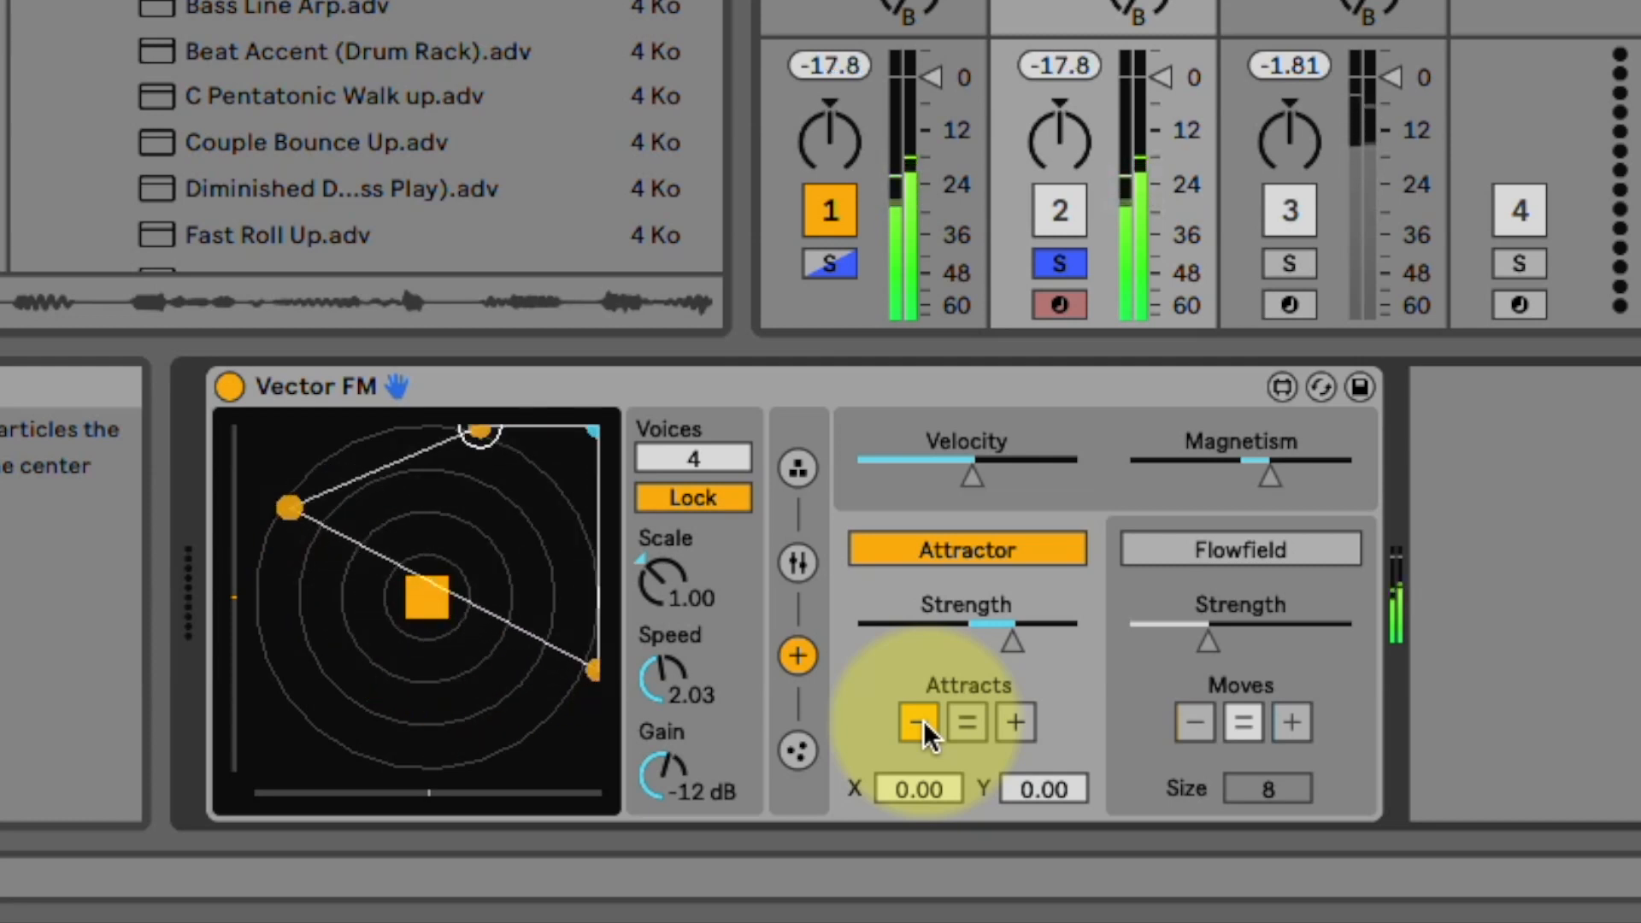
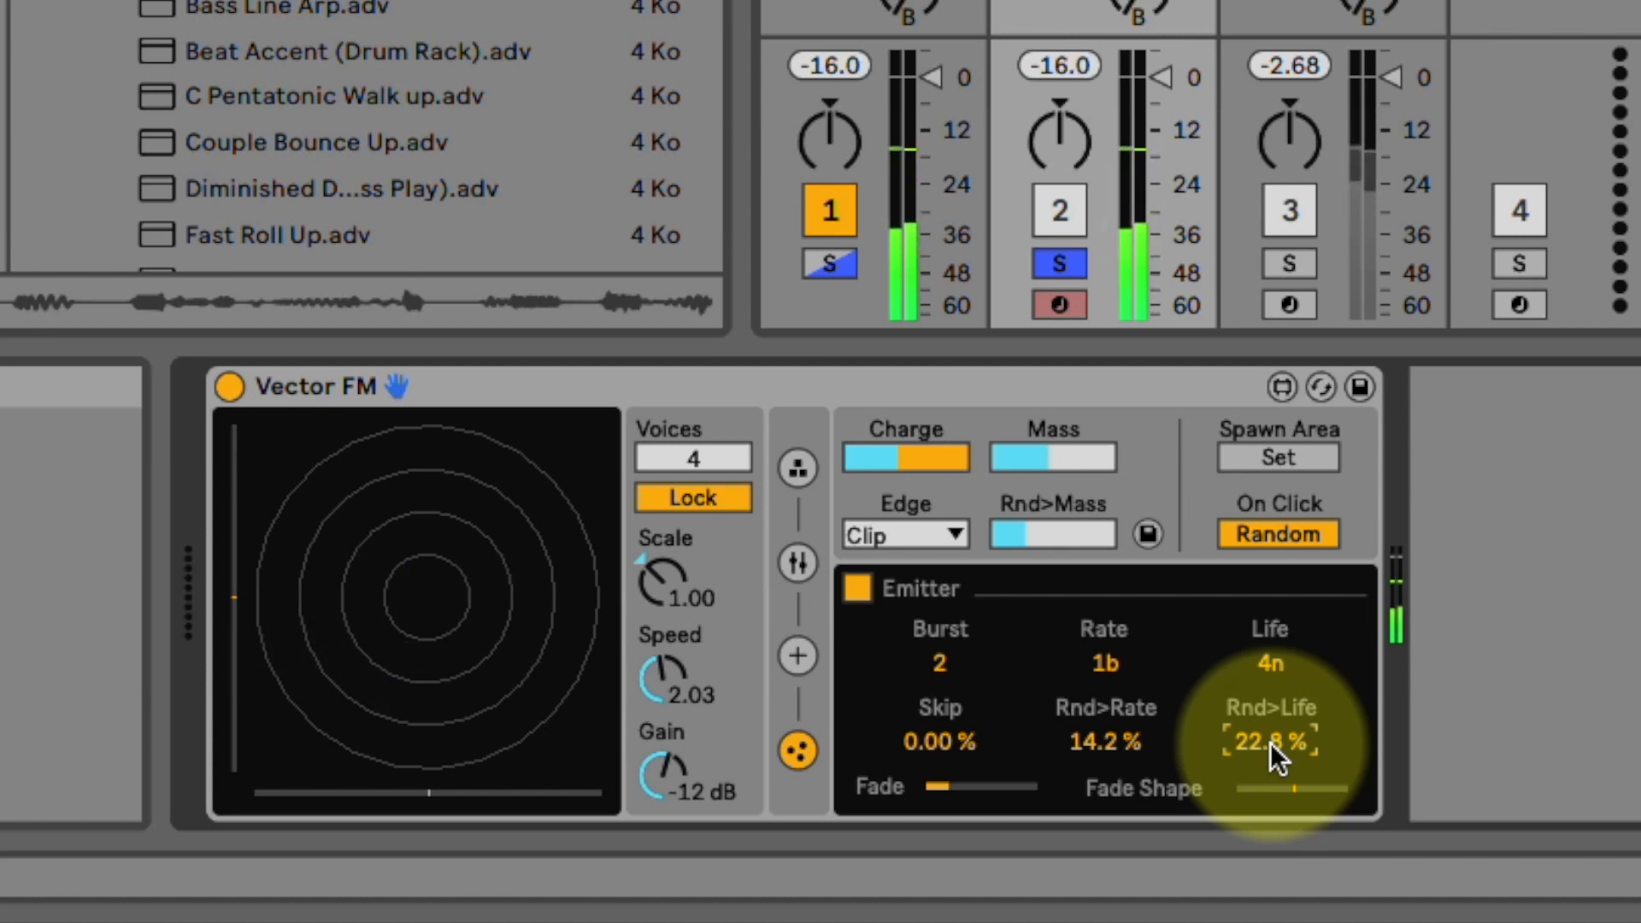
# Step: Set the emitter's Life to 1b, Rate to 4n, Burst to 4 and Skip to 23.6 %
pyautogui.moveTo(1271, 665)
pyautogui.mouseDown()
pyautogui.moveTo(1260, 608)
pyautogui.moveTo(1231, 590)
pyautogui.moveTo(1265, 670)
pyautogui.mouseUp()
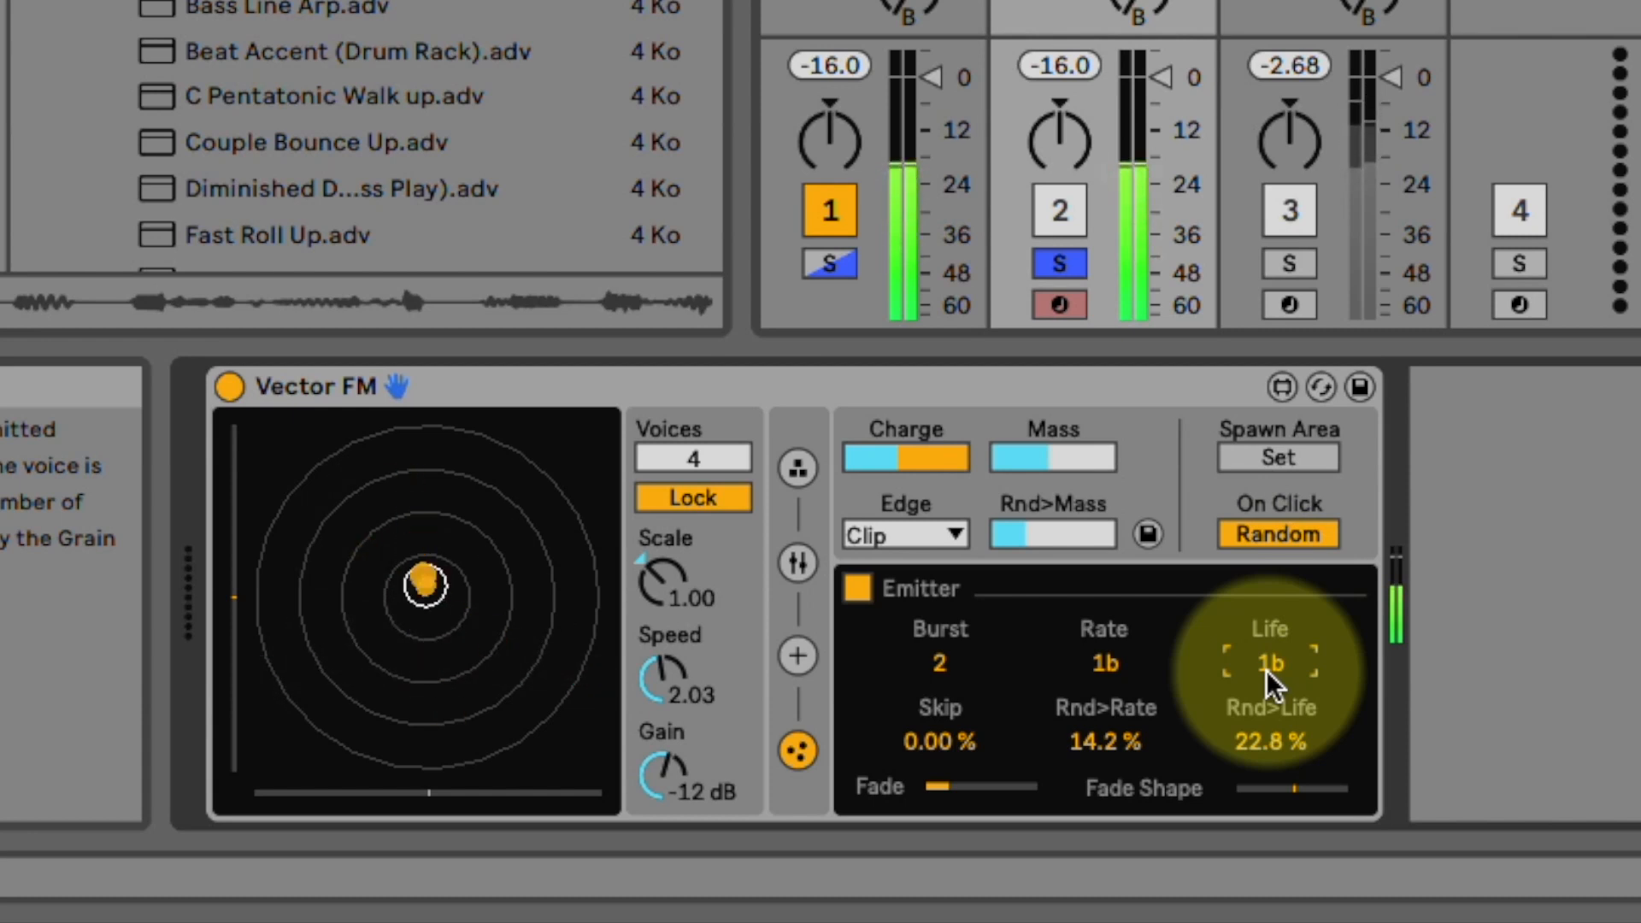
pyautogui.moveTo(1101, 667)
pyautogui.mouseDown()
pyautogui.moveTo(1101, 688)
pyautogui.moveTo(1099, 660)
pyautogui.mouseUp()
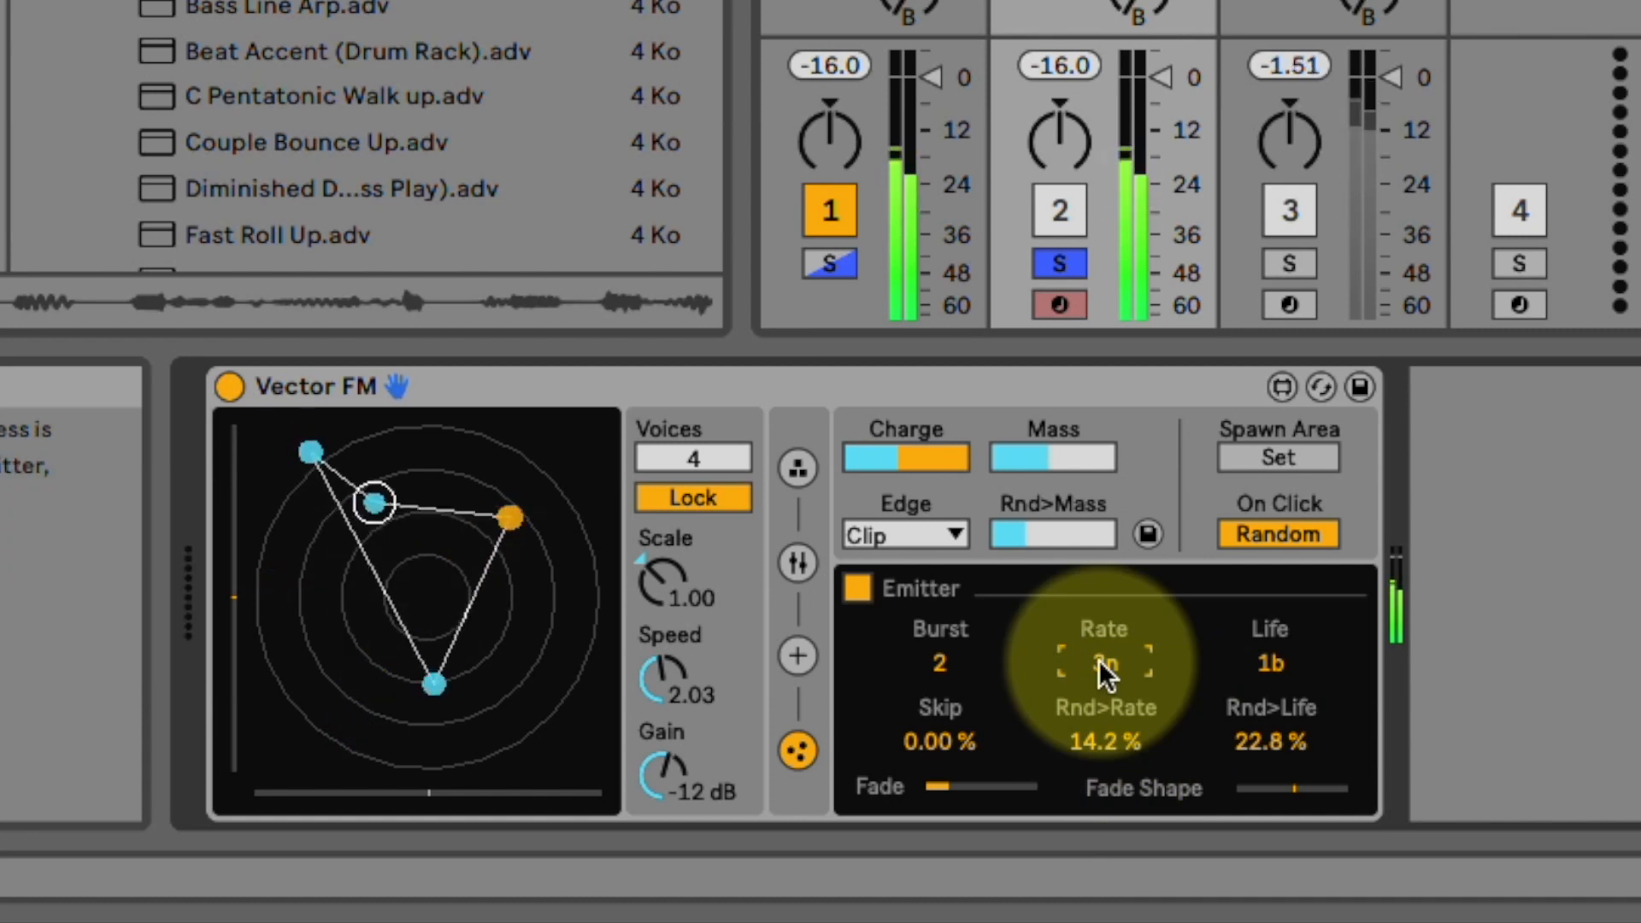
pyautogui.moveTo(1099, 660)
pyautogui.mouseDown()
pyautogui.moveTo(1100, 637)
pyautogui.moveTo(1099, 660)
pyautogui.mouseUp()
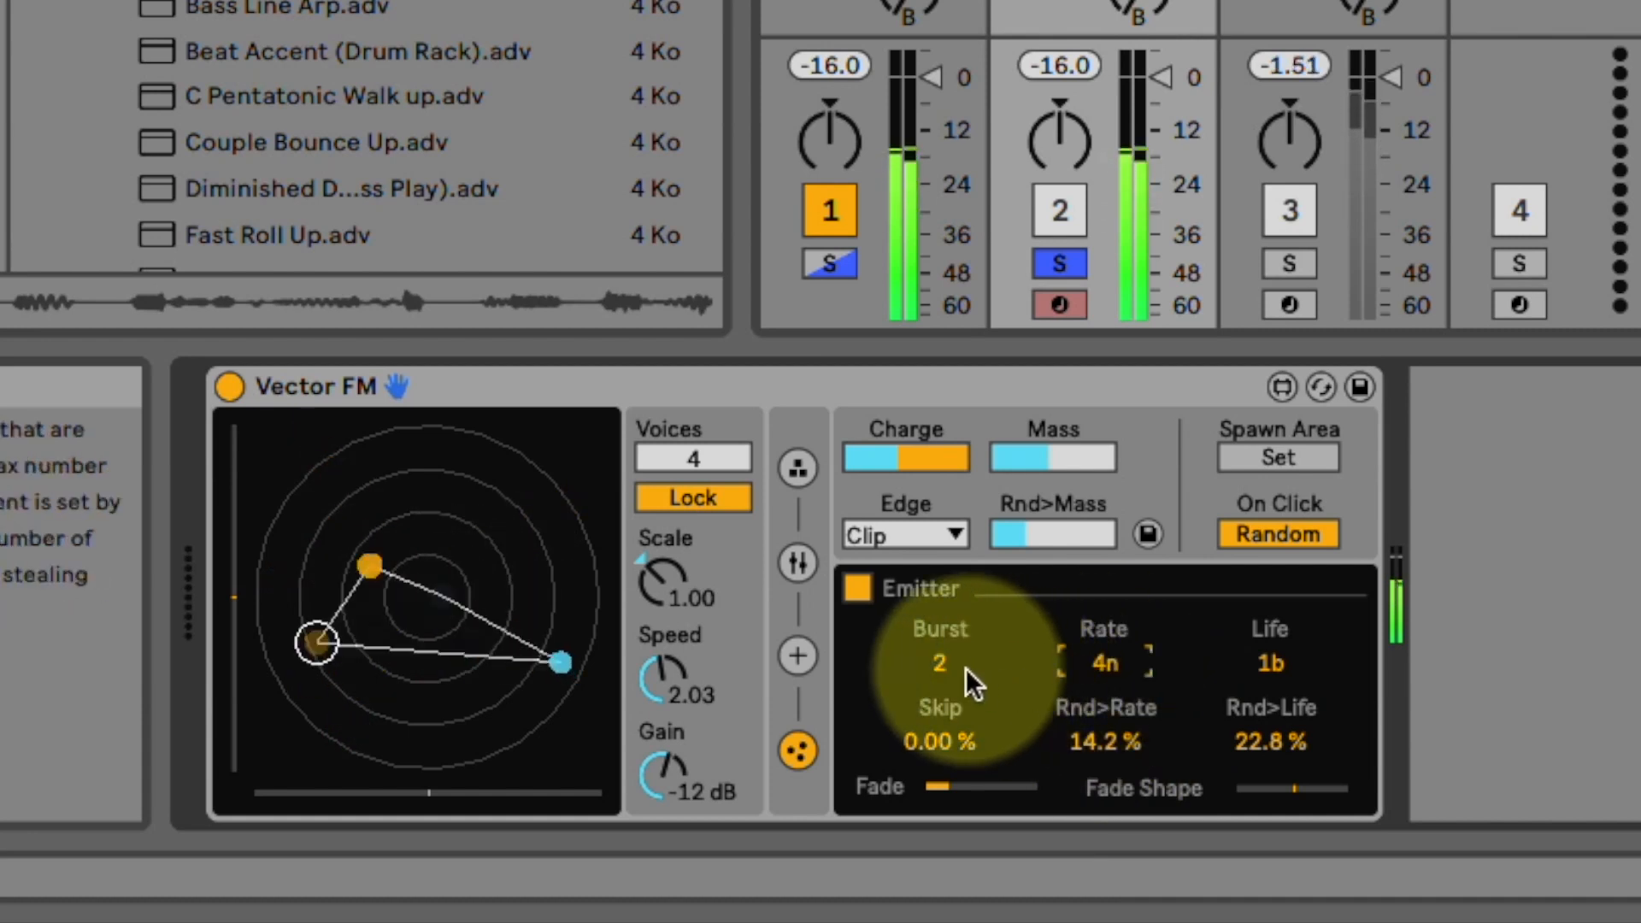
pyautogui.moveTo(940, 664); pyautogui.dragTo(940, 637)
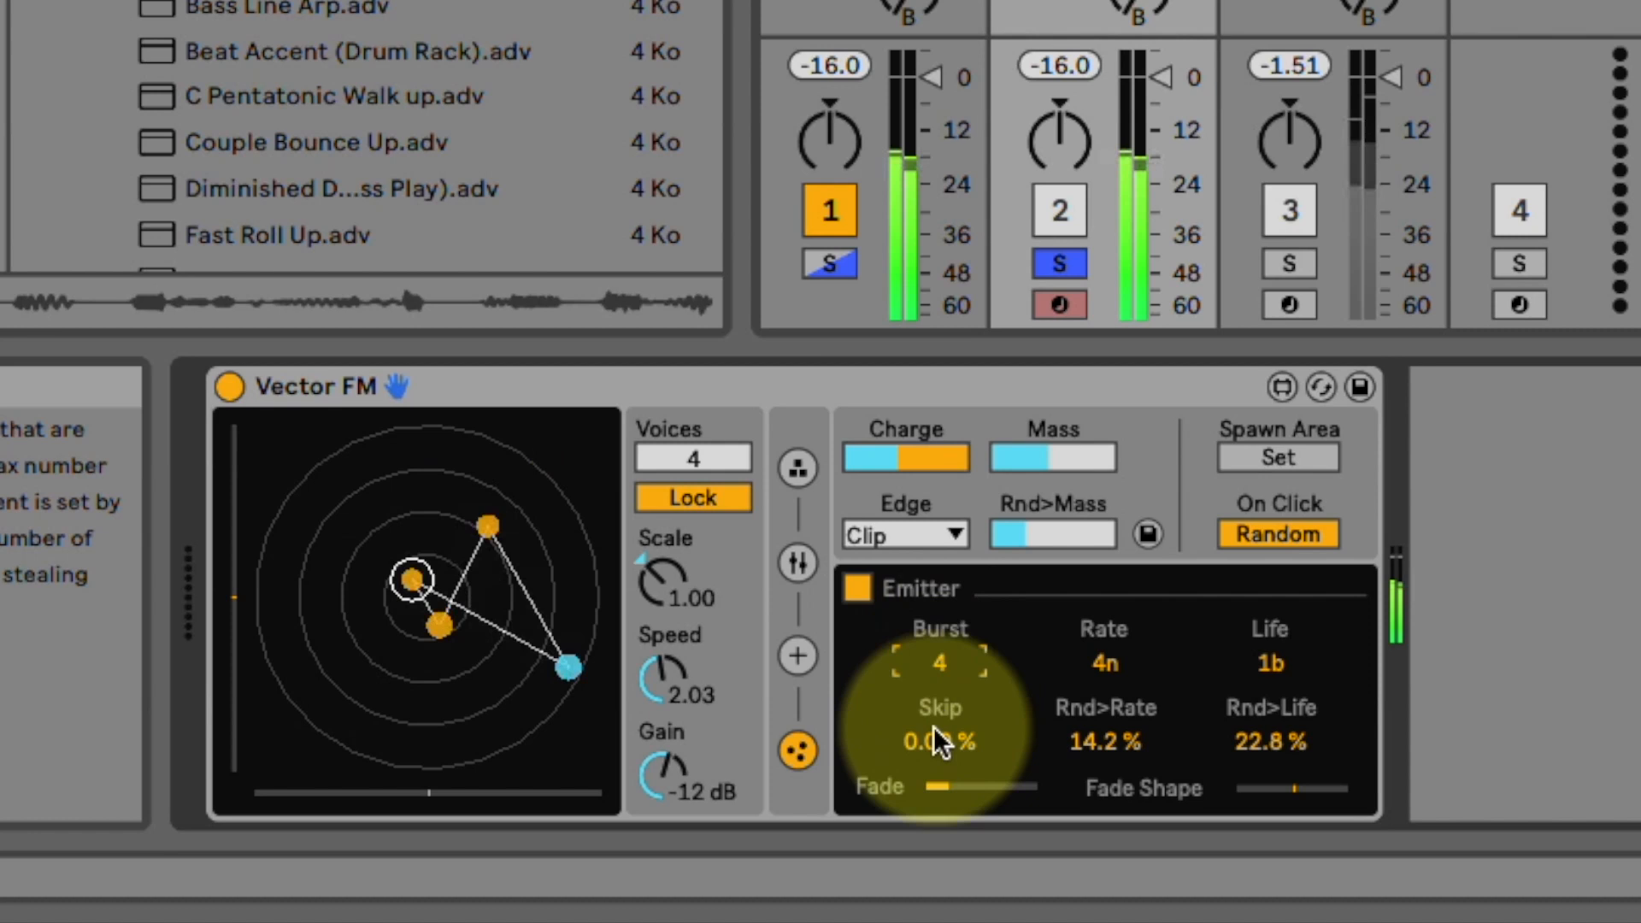
pyautogui.moveTo(933, 742)
pyautogui.mouseDown()
pyautogui.moveTo(934, 710)
pyautogui.moveTo(935, 746)
pyautogui.mouseUp()
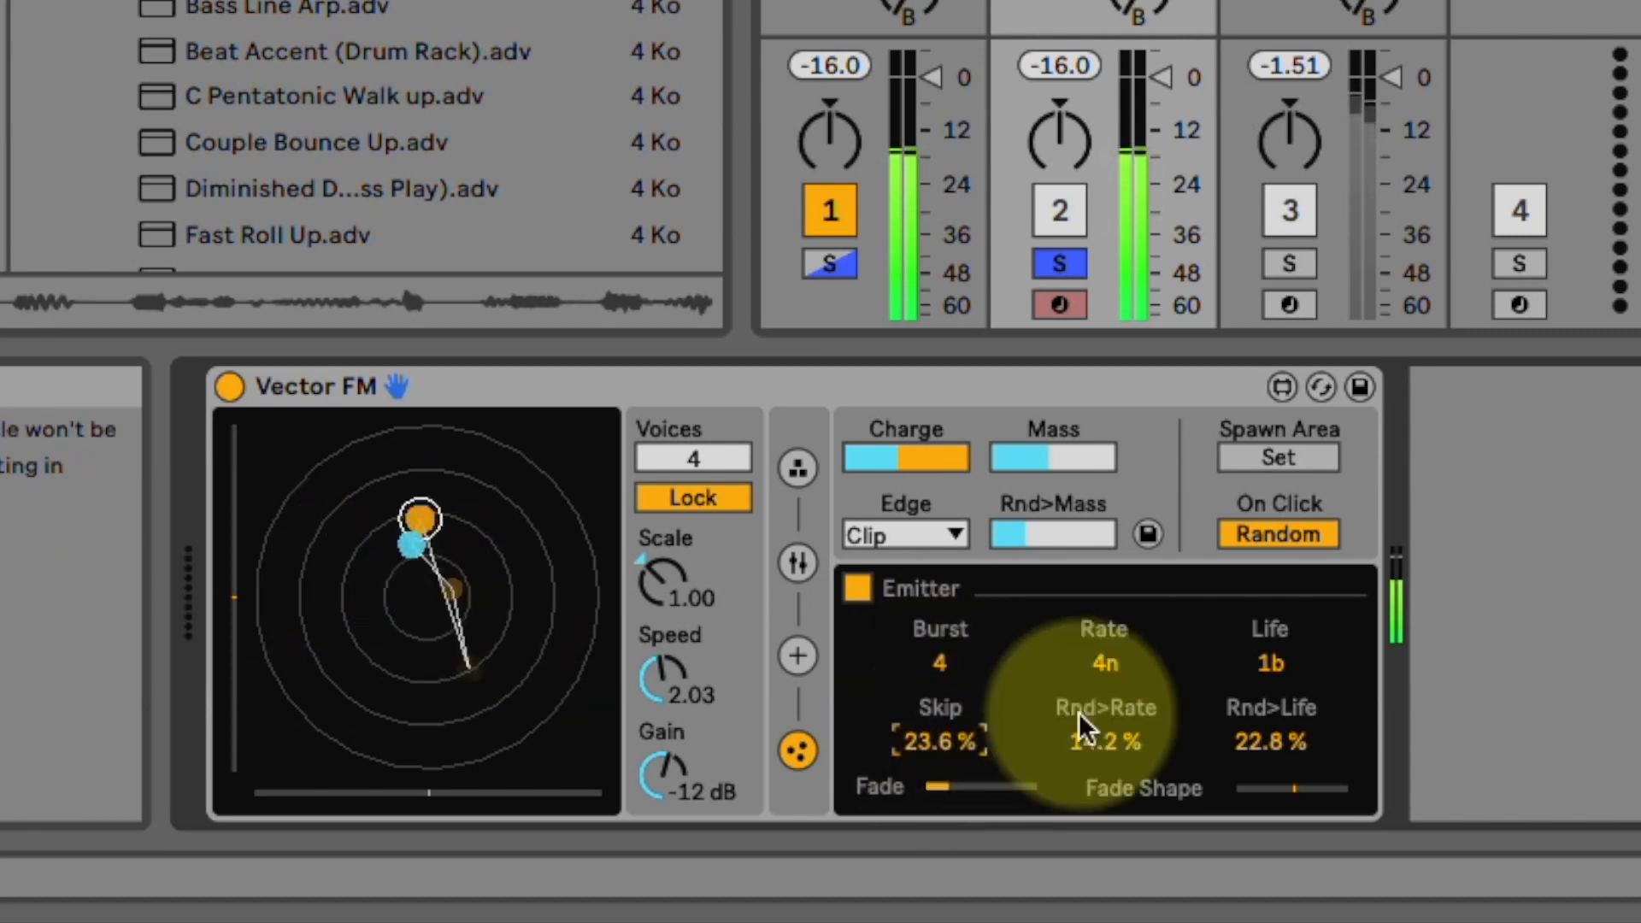
# Step: Set the emitter's Rnd>Rate to 0.00 % and adjust its Rate to a faster note value
pyautogui.moveTo(1110, 742); pyautogui.dragTo(1118, 855)
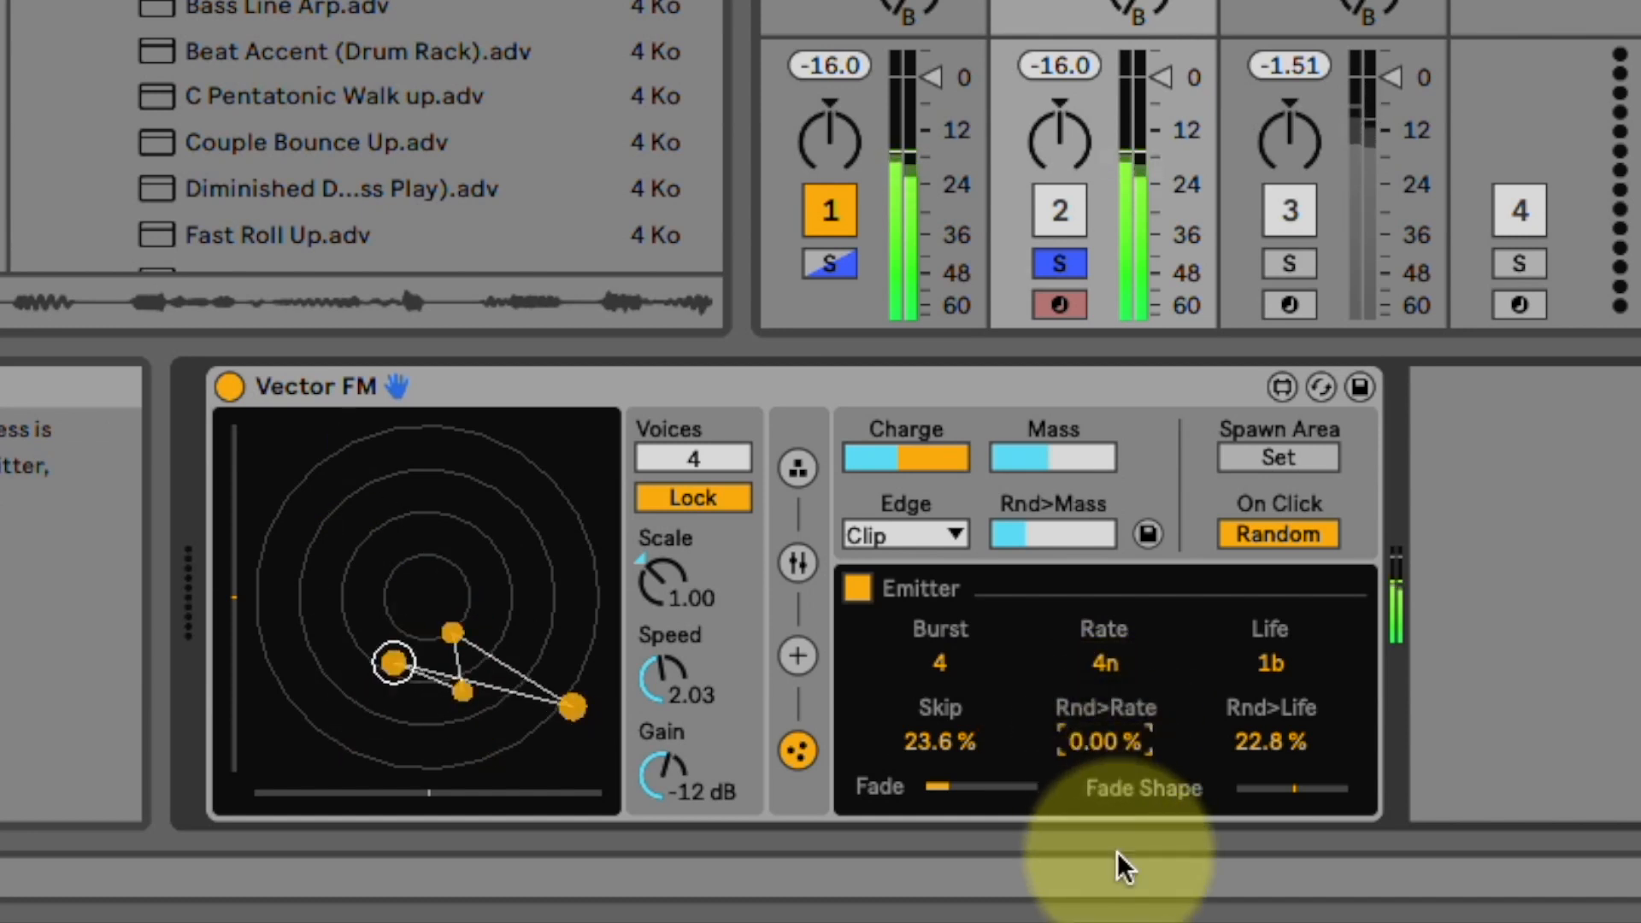
pyautogui.moveTo(1105, 662); pyautogui.dragTo(1104, 705)
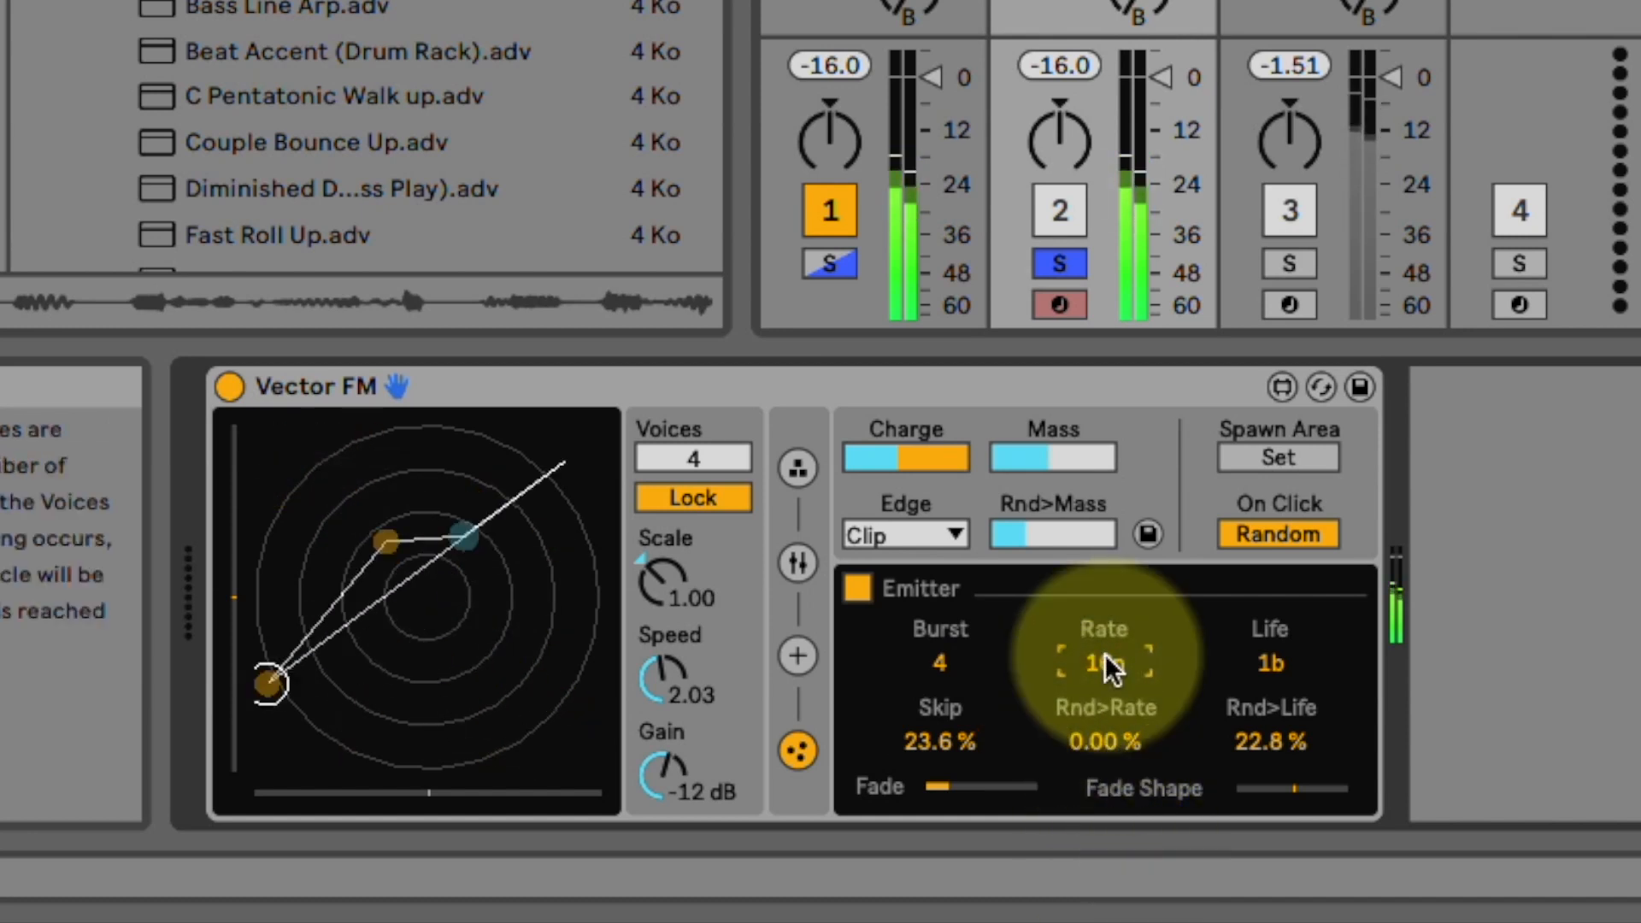
pyautogui.moveTo(968, 733); pyautogui.dragTo(917, 696)
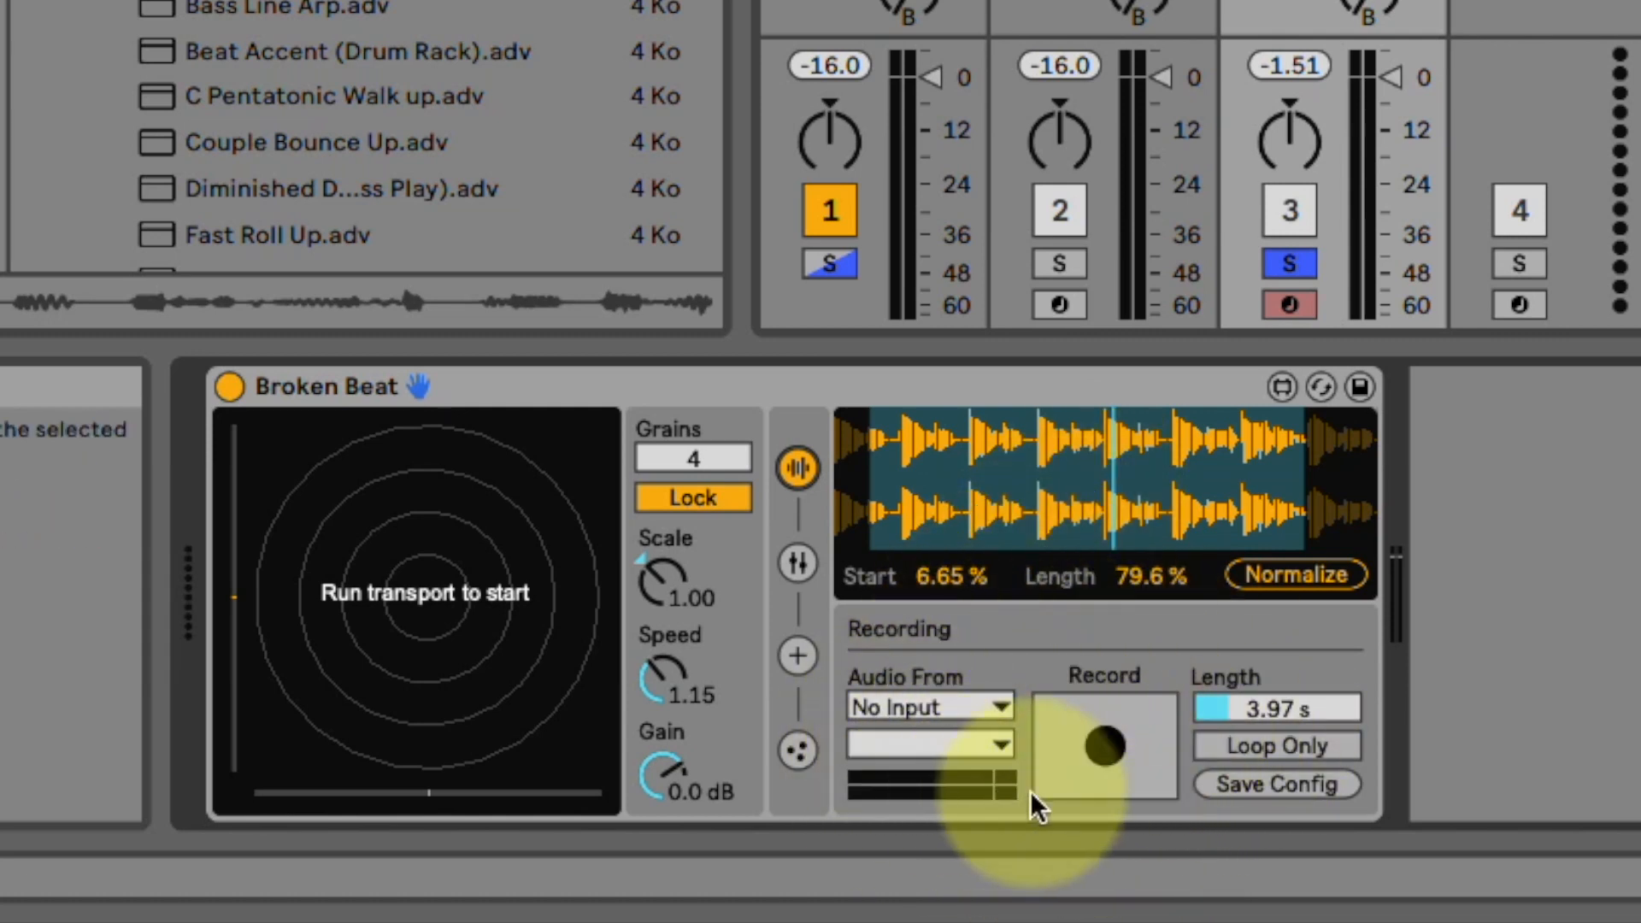
# Step: Examine the audio input sources offered for recording in Broken Beat, and play the preset briefly
pyautogui.click(986, 709)
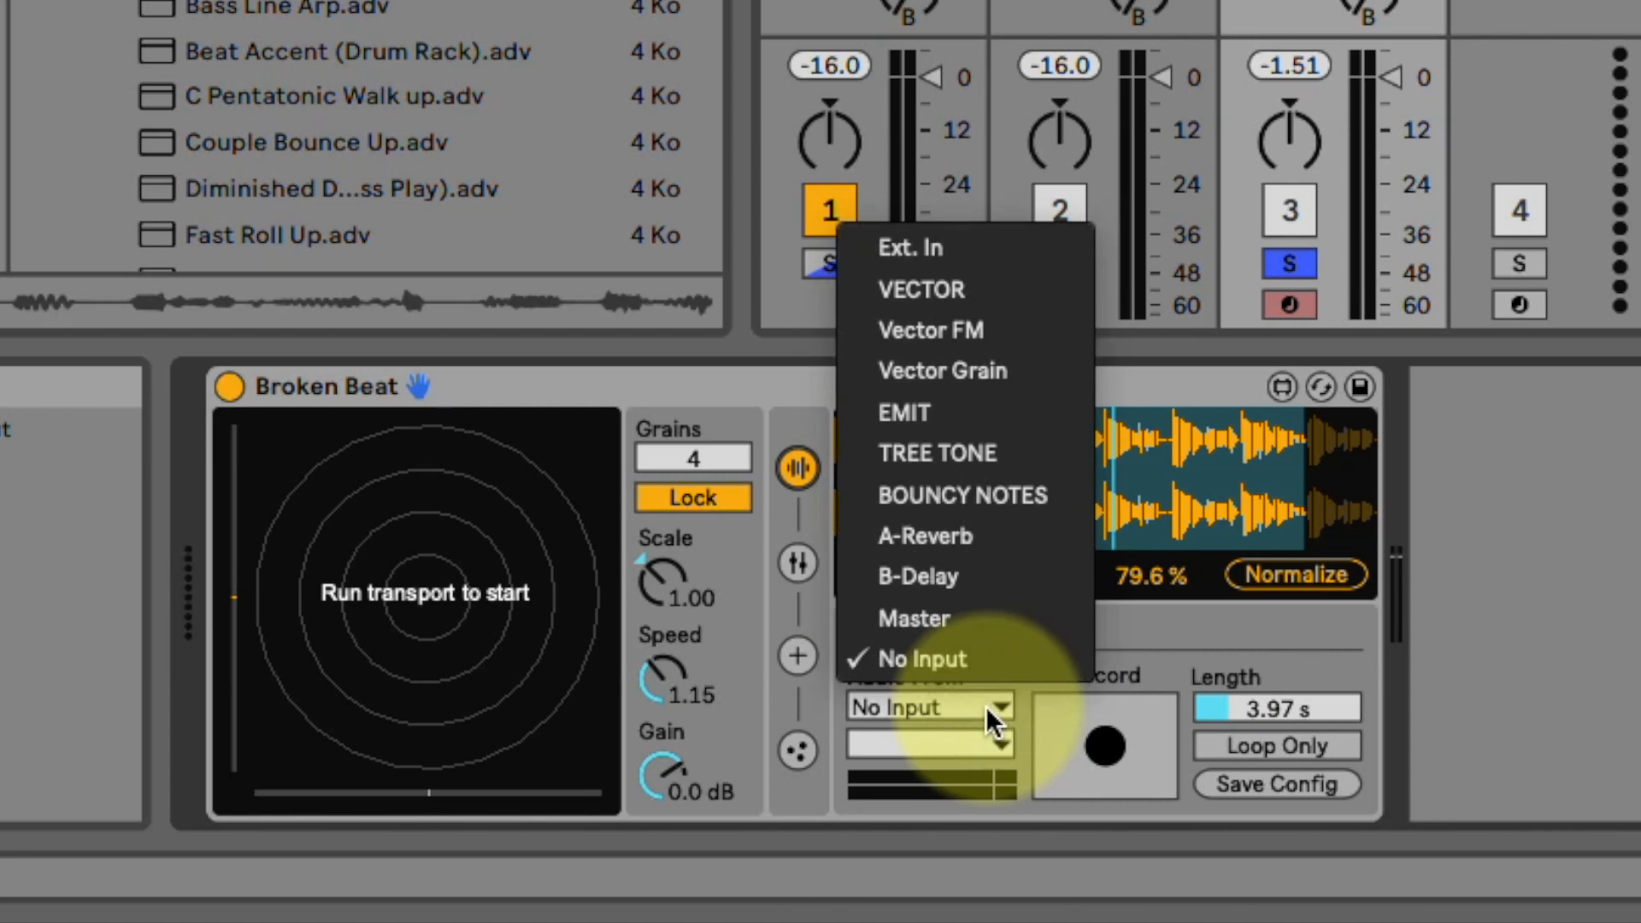
pyautogui.click(987, 706)
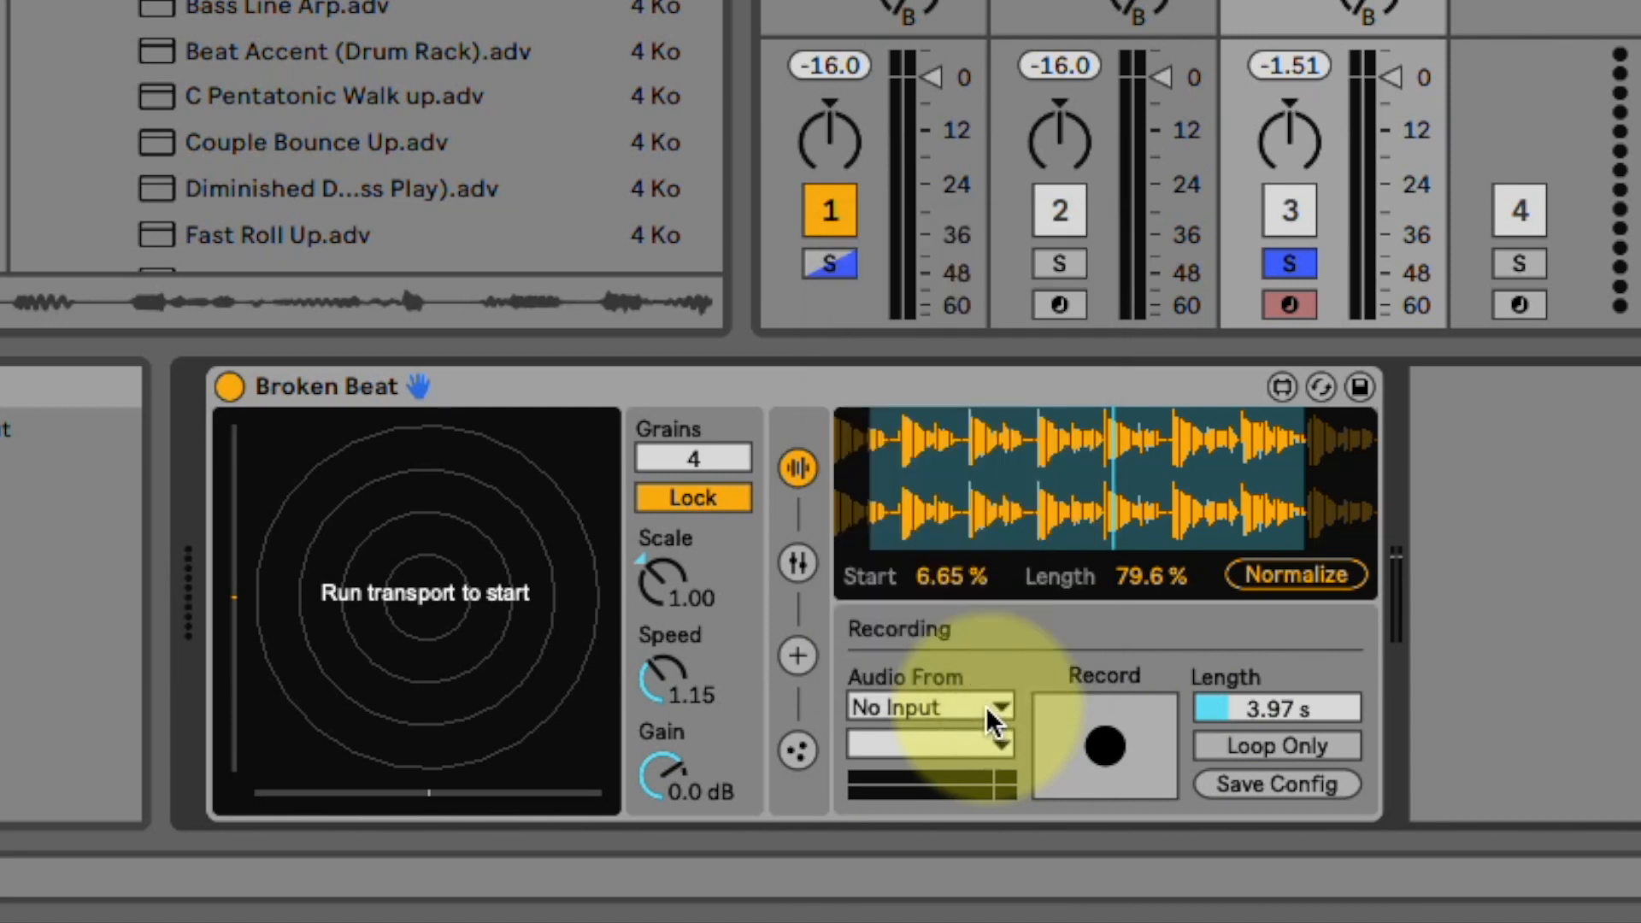
pyautogui.press('space')
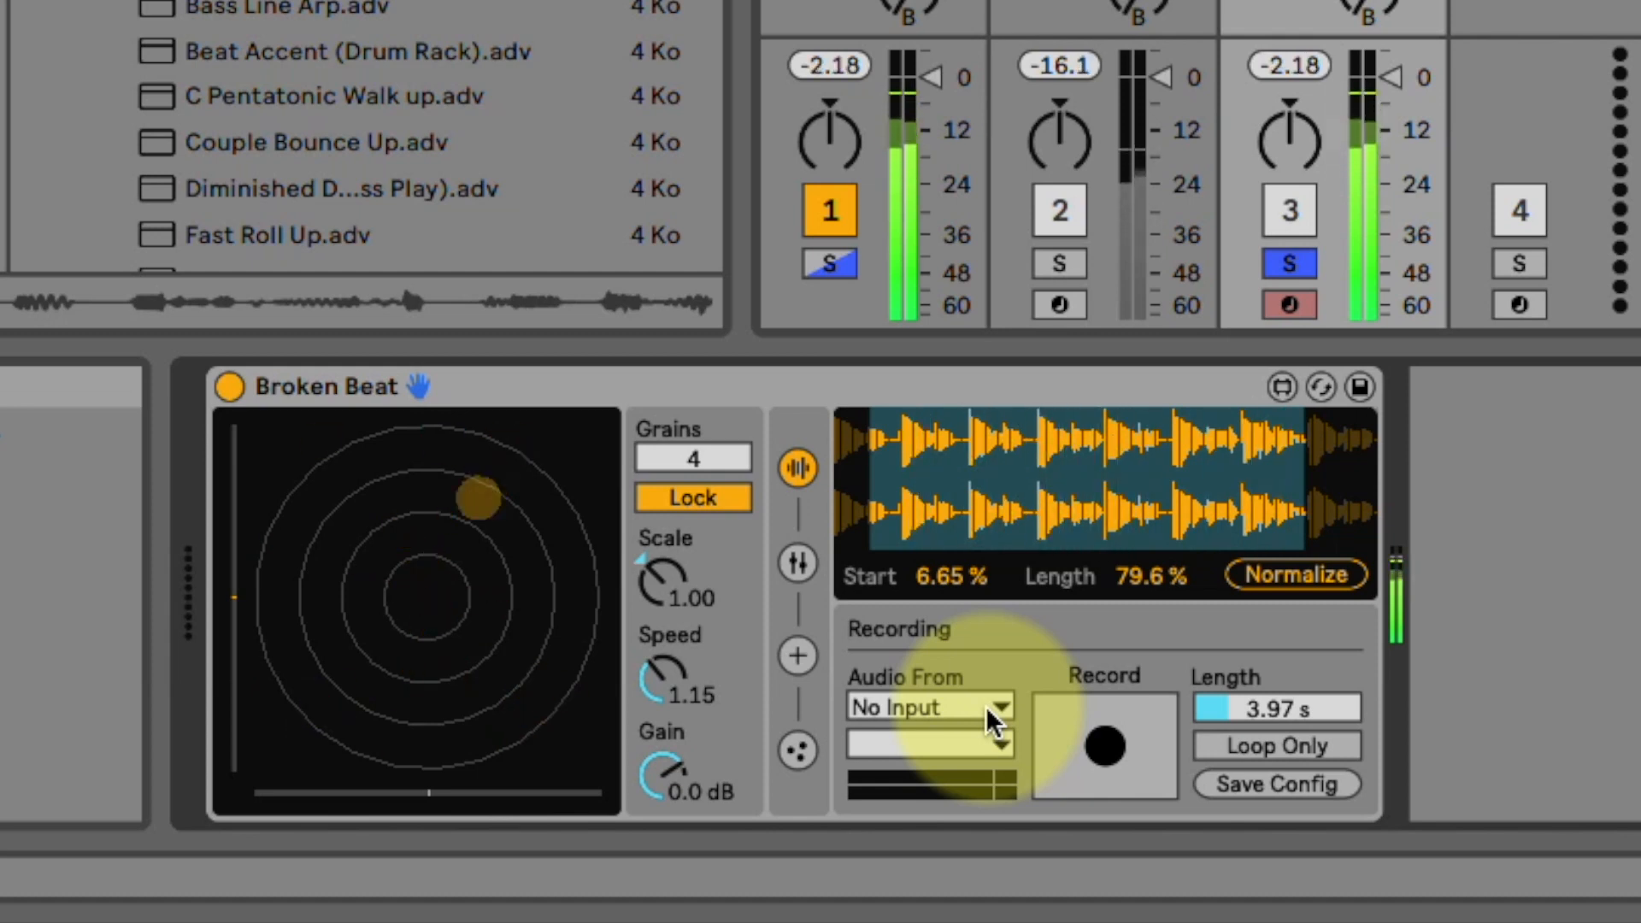
pyautogui.press('space')
# Step: Try shifting the grain Fade Center away from the middle on the synthesis page, and reset it
pyautogui.click(798, 563)
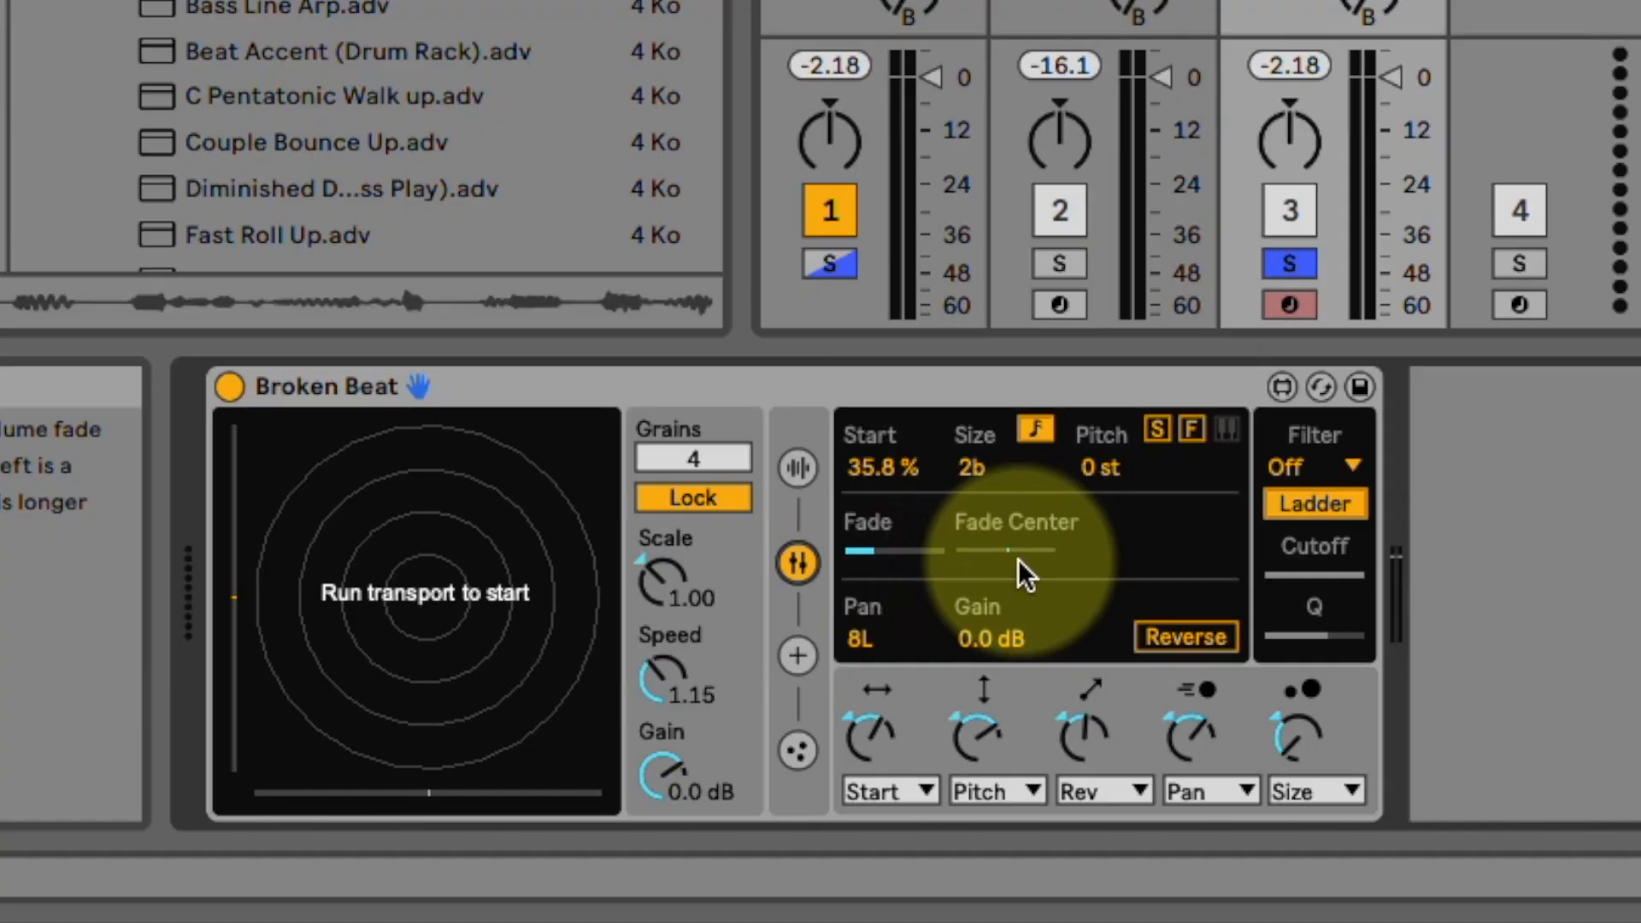
pyautogui.moveTo(1009, 551); pyautogui.dragTo(1044, 552)
pyautogui.doubleClick(1017, 567)
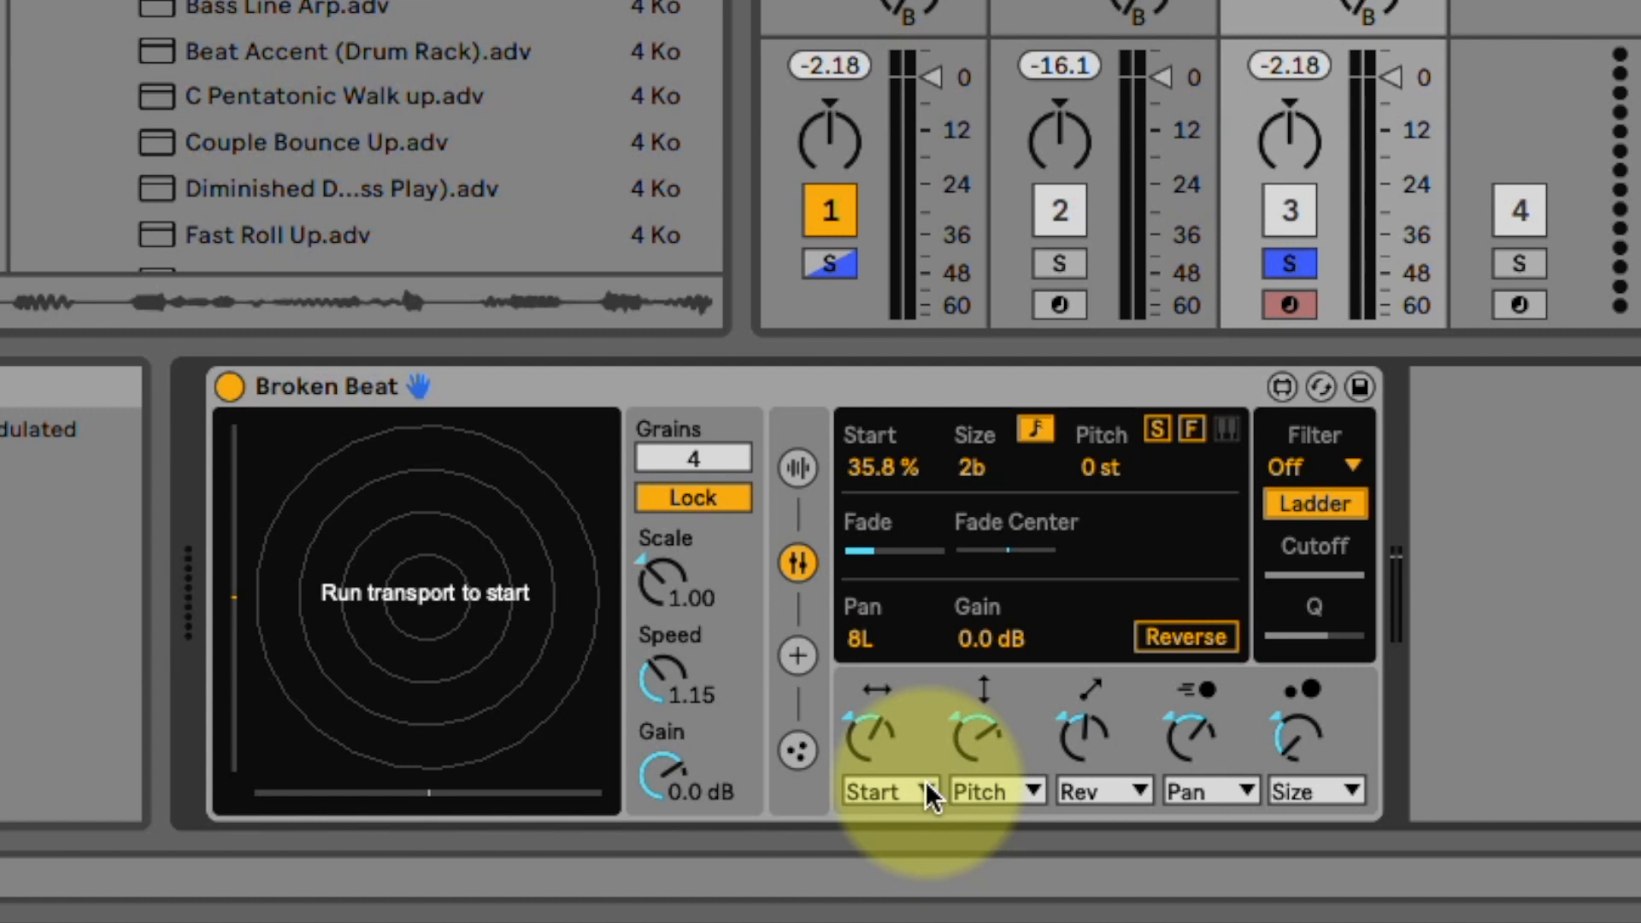
# Step: Examine the destinations offered for the modulation slots assigned to Pitch and Rev
pyautogui.click(1022, 788)
pyautogui.click(1022, 787)
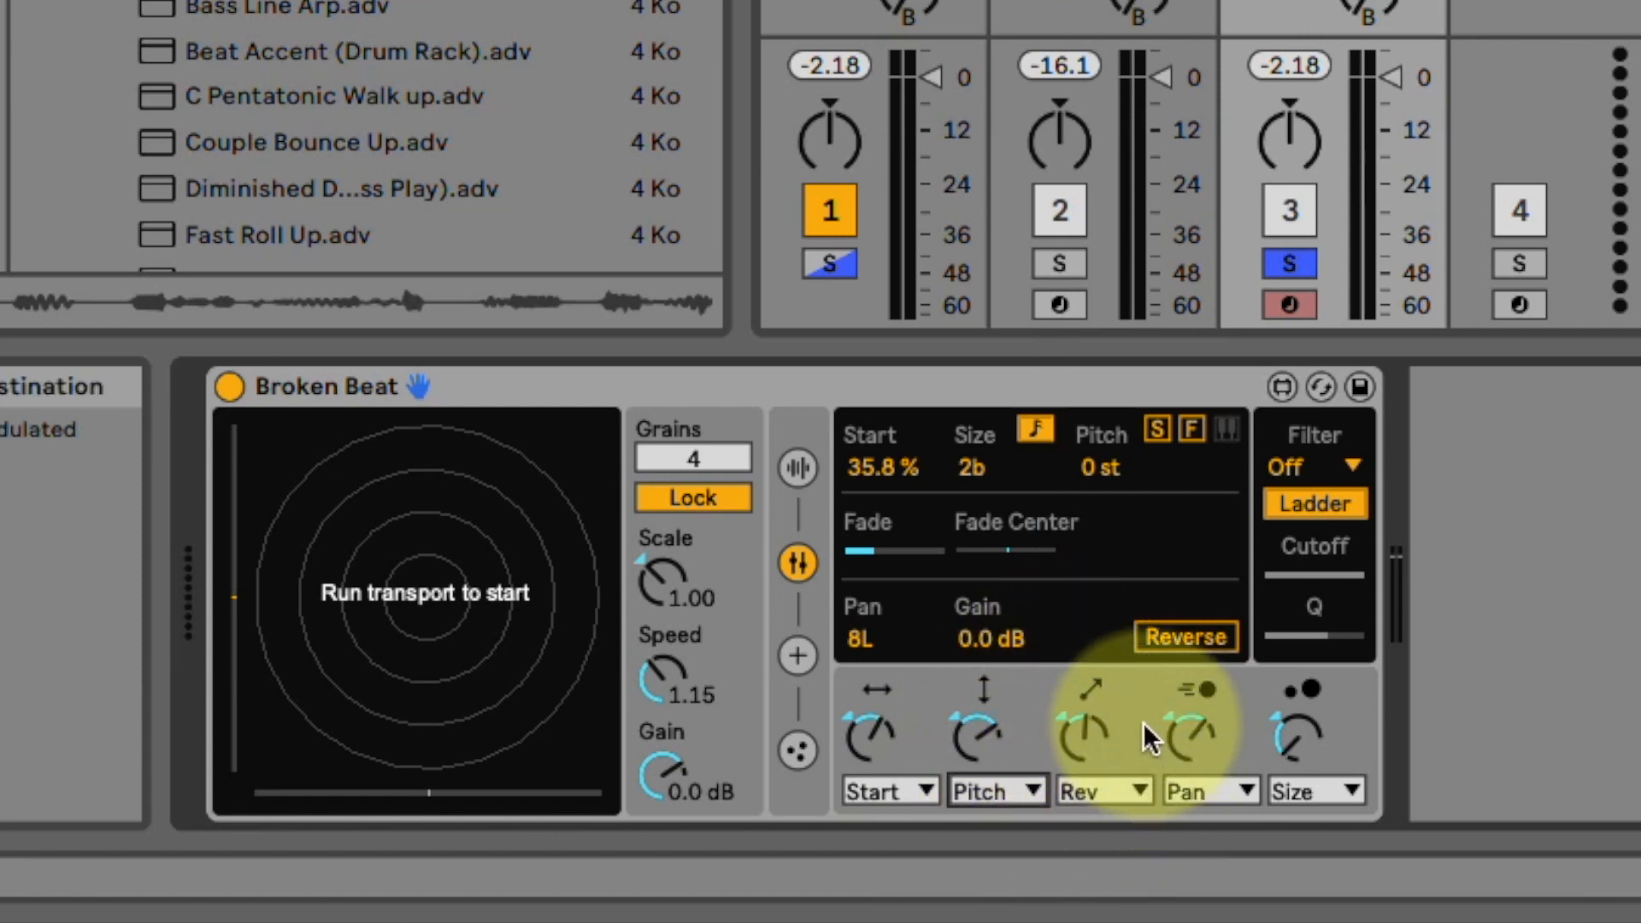
pyautogui.click(1113, 785)
pyautogui.click(1113, 783)
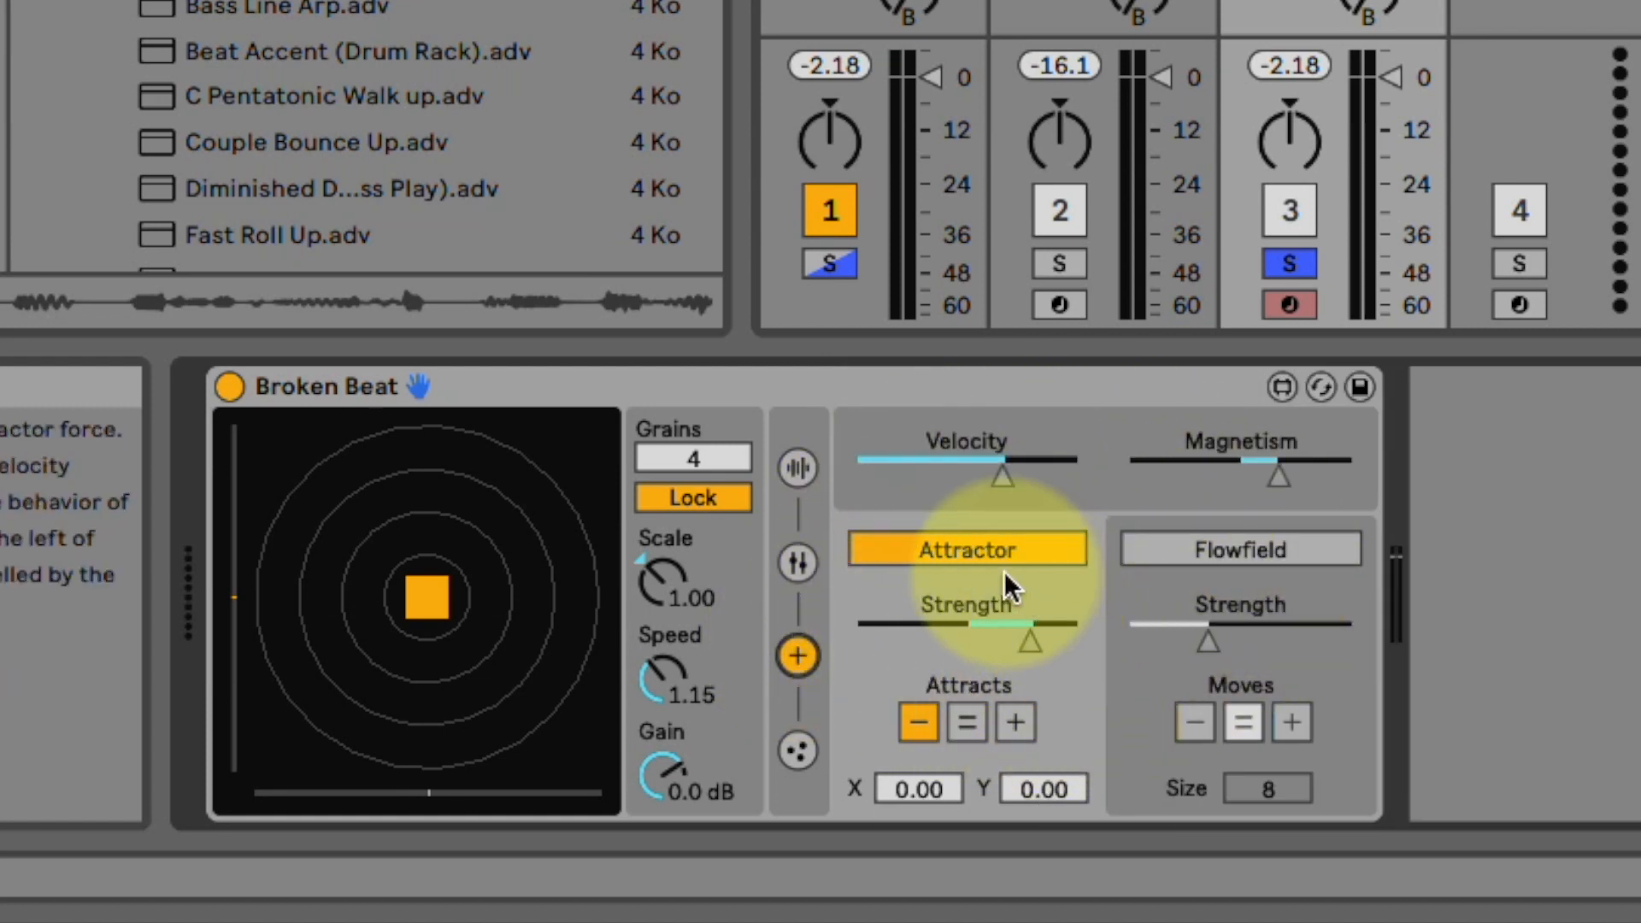
# Step: Check Broken Beat's particle settings, and hot-swap it for the Chill Magnets preset
pyautogui.click(798, 750)
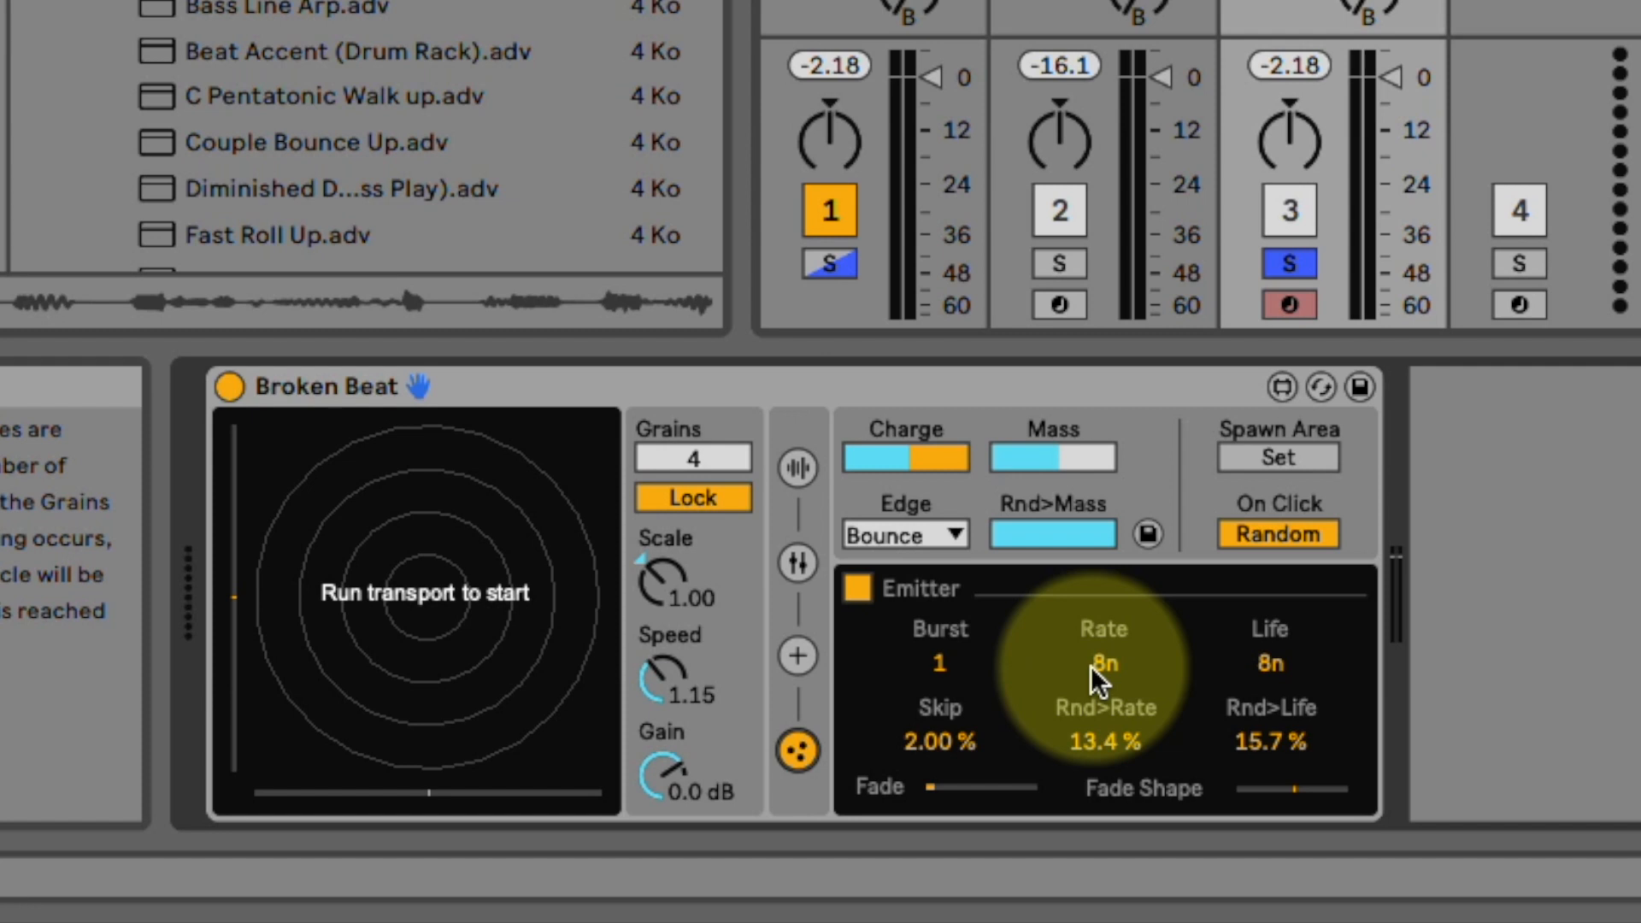
pyautogui.click(1322, 383)
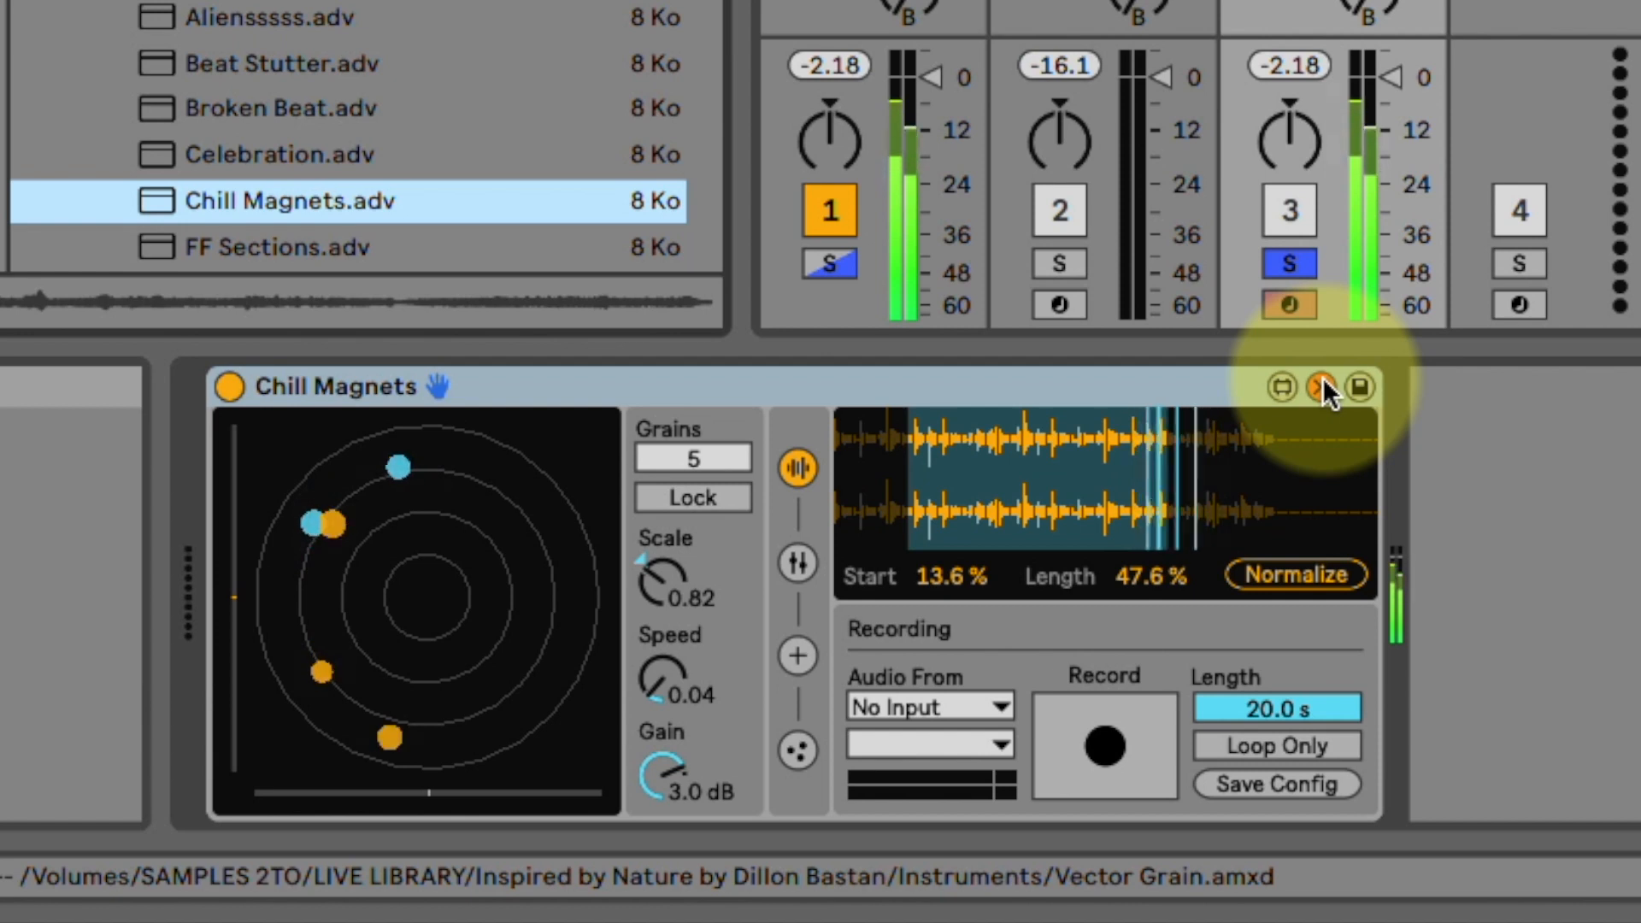
pyautogui.click(798, 750)
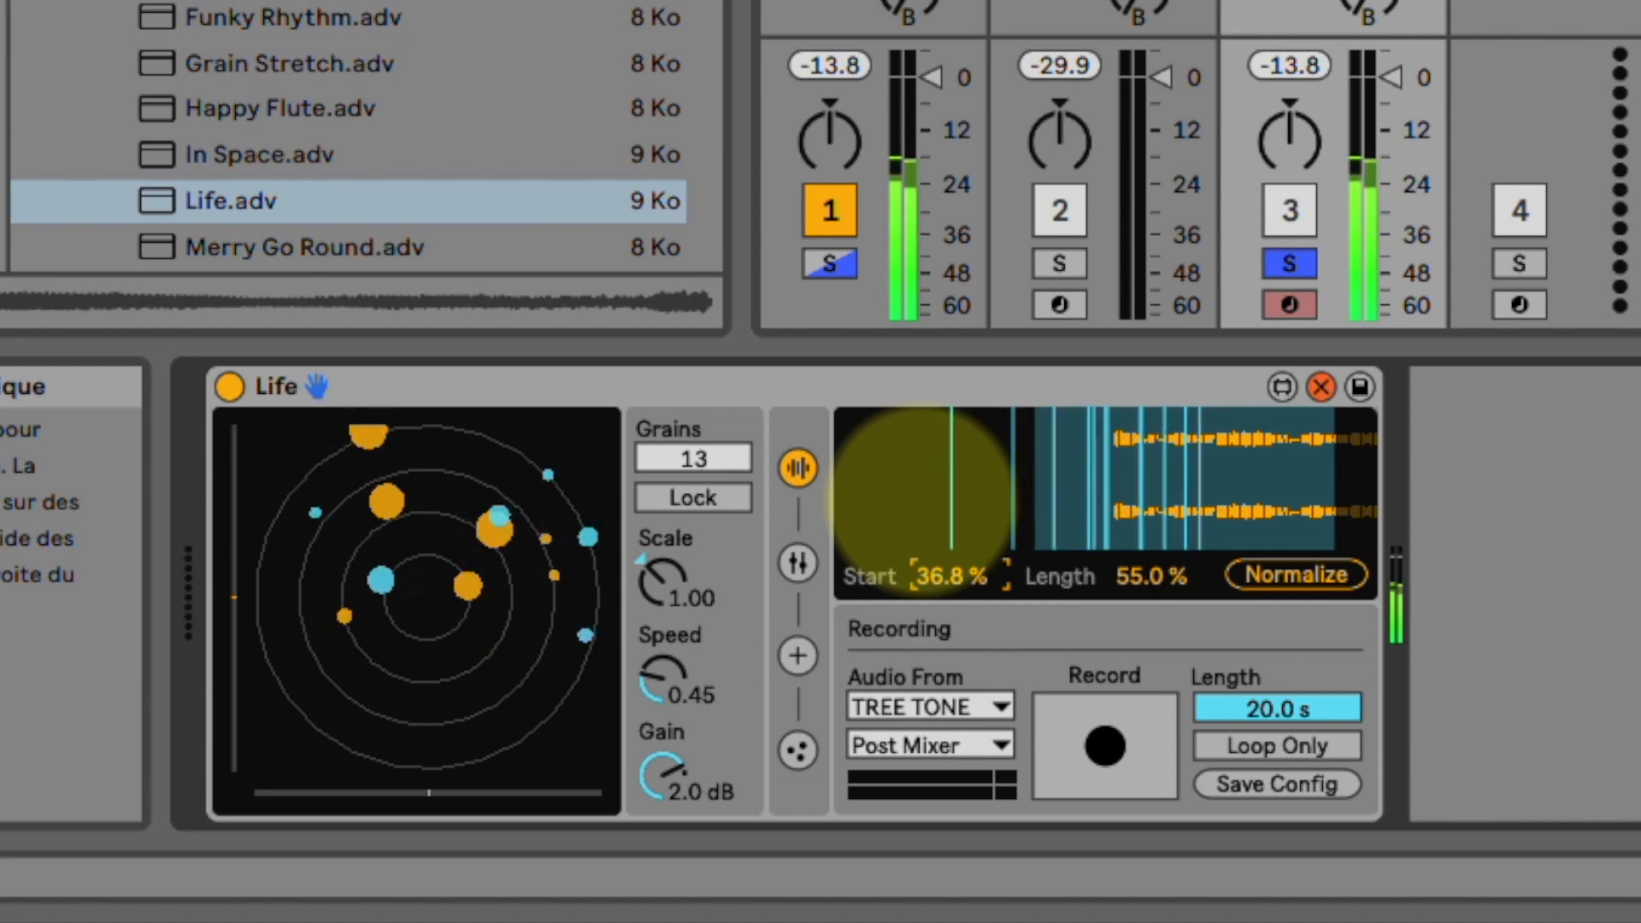
# Step: Set the Life preset's sample Start to 40.8 %, and look through its synthesis, force and particle settings
pyautogui.moveTo(941, 581); pyautogui.dragTo(941, 582)
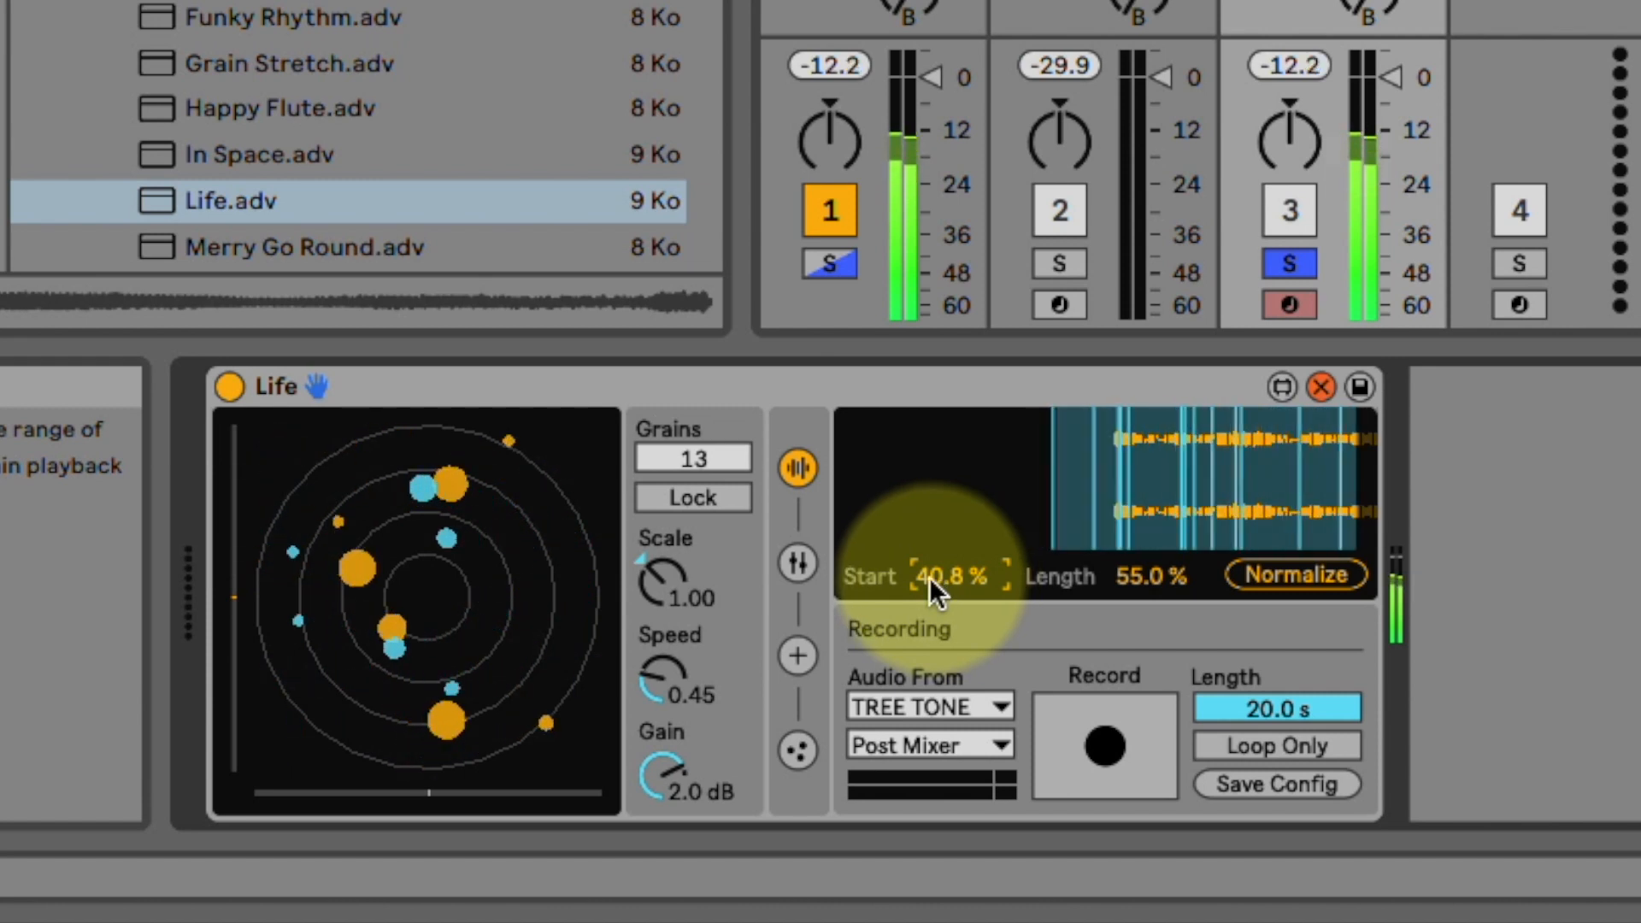
pyautogui.click(800, 554)
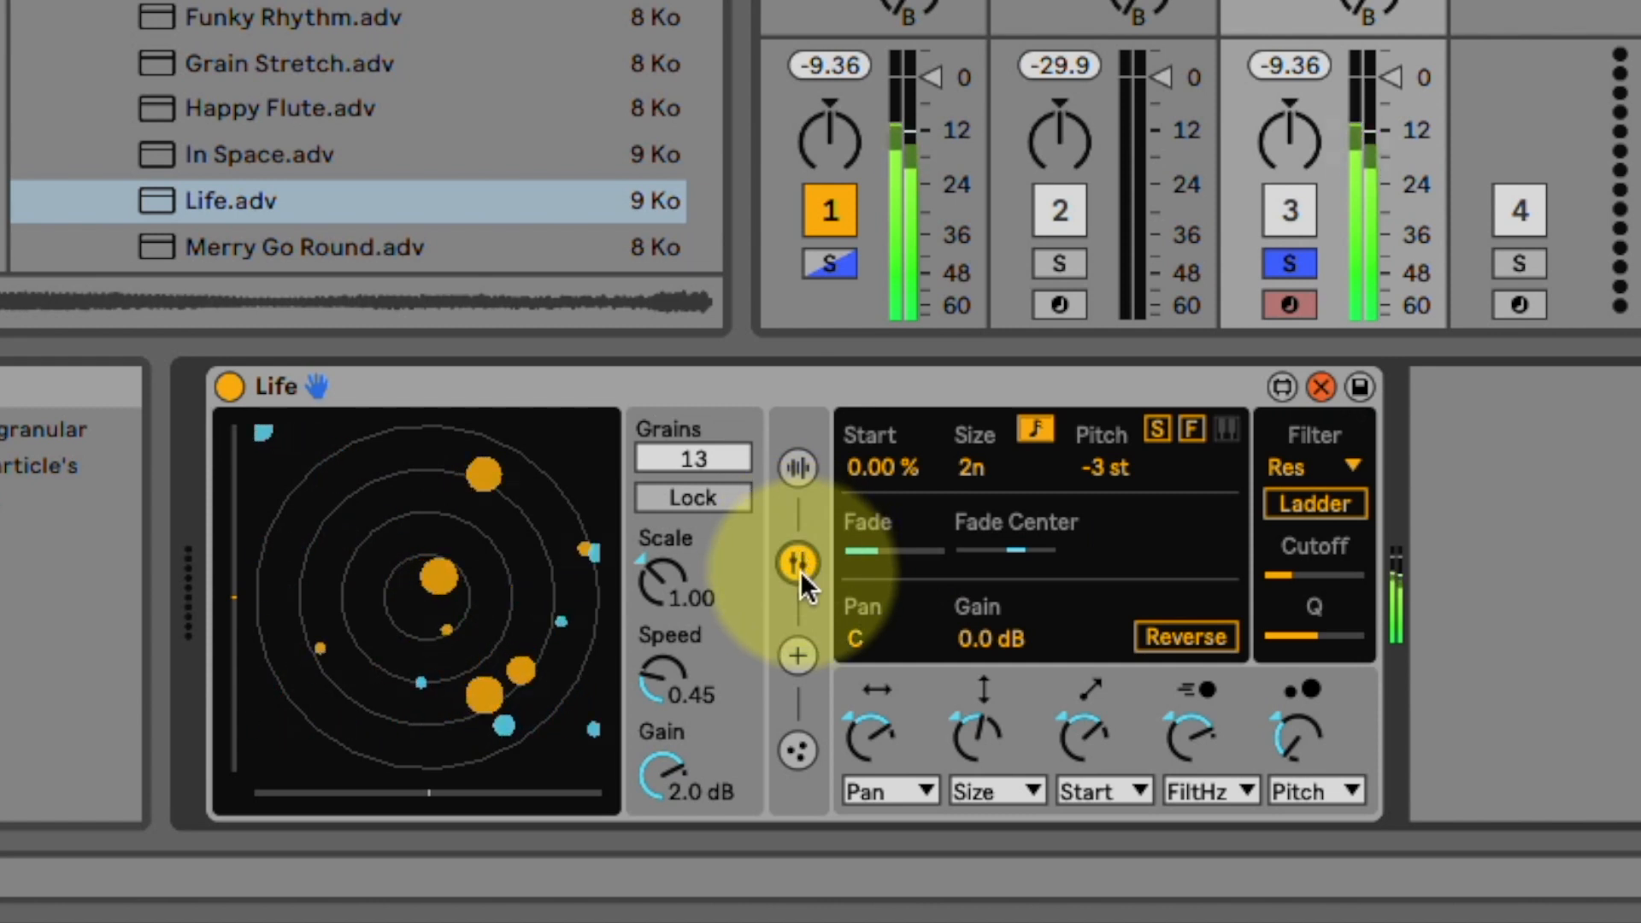
pyautogui.click(797, 657)
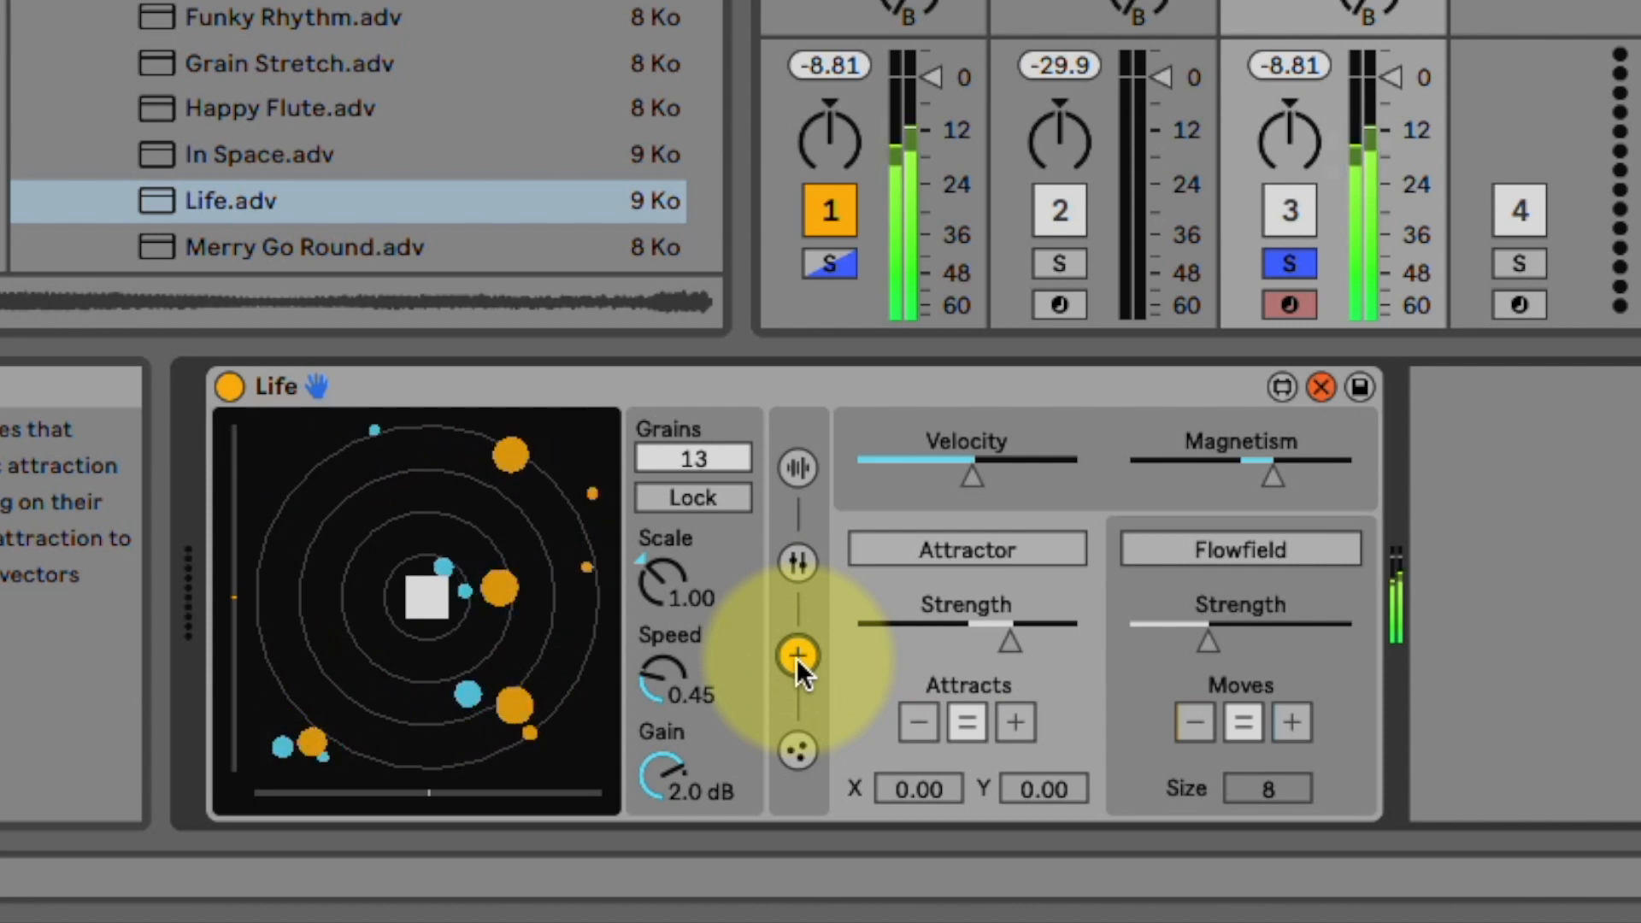
pyautogui.click(796, 751)
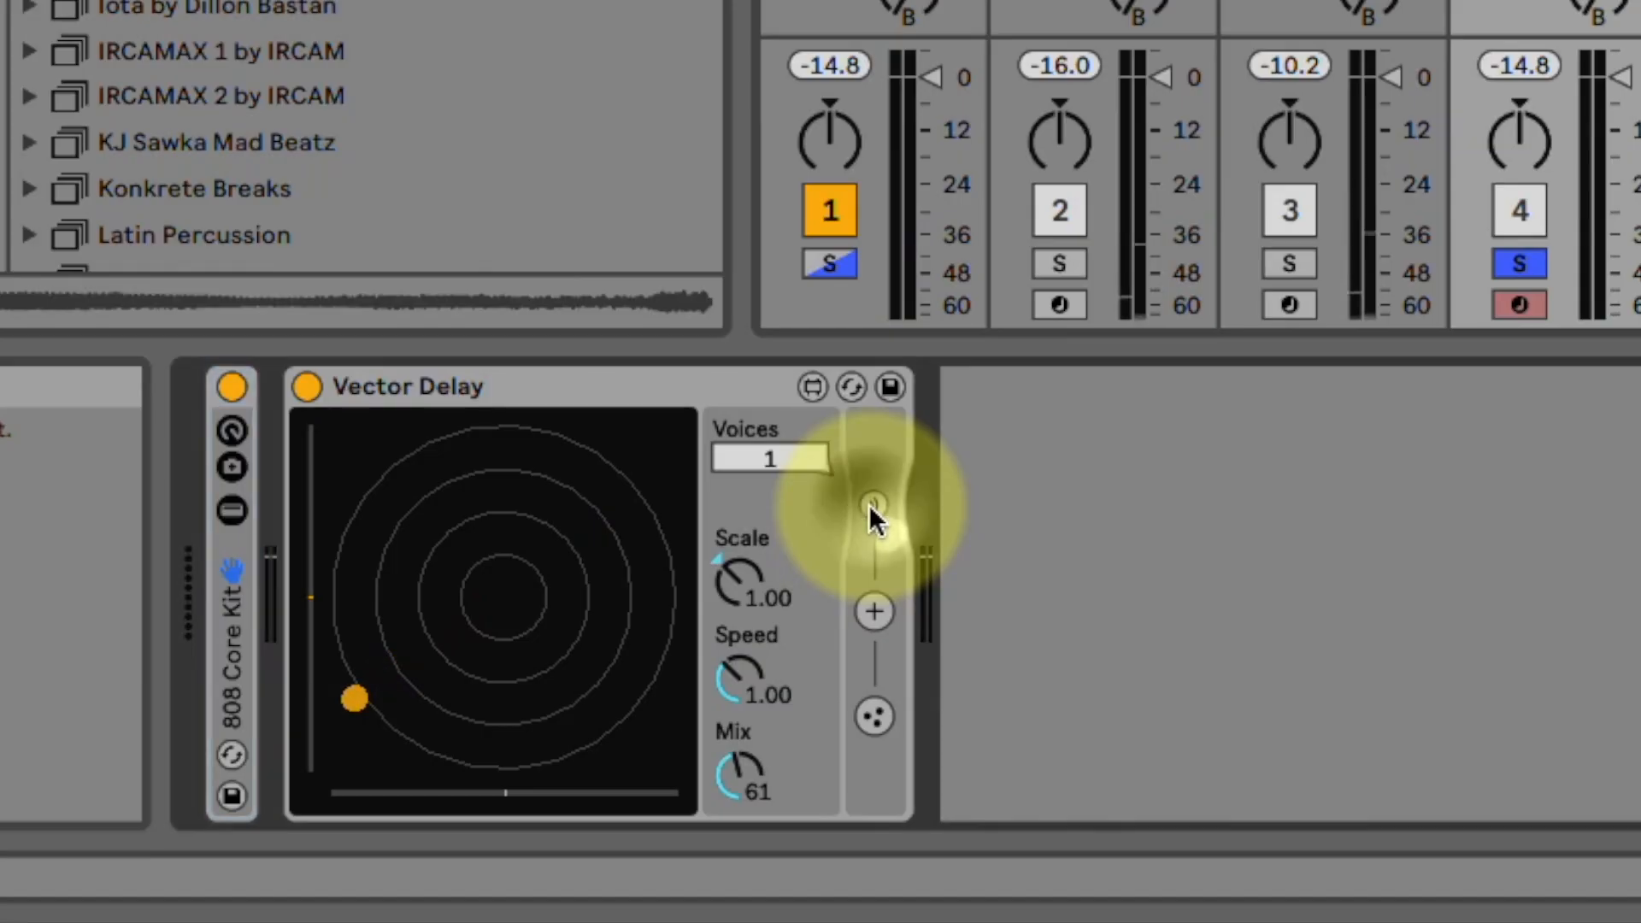
# Step: Examine Vector Delay's delay settings and the force settings of its Open Sky preset
pyautogui.click(872, 505)
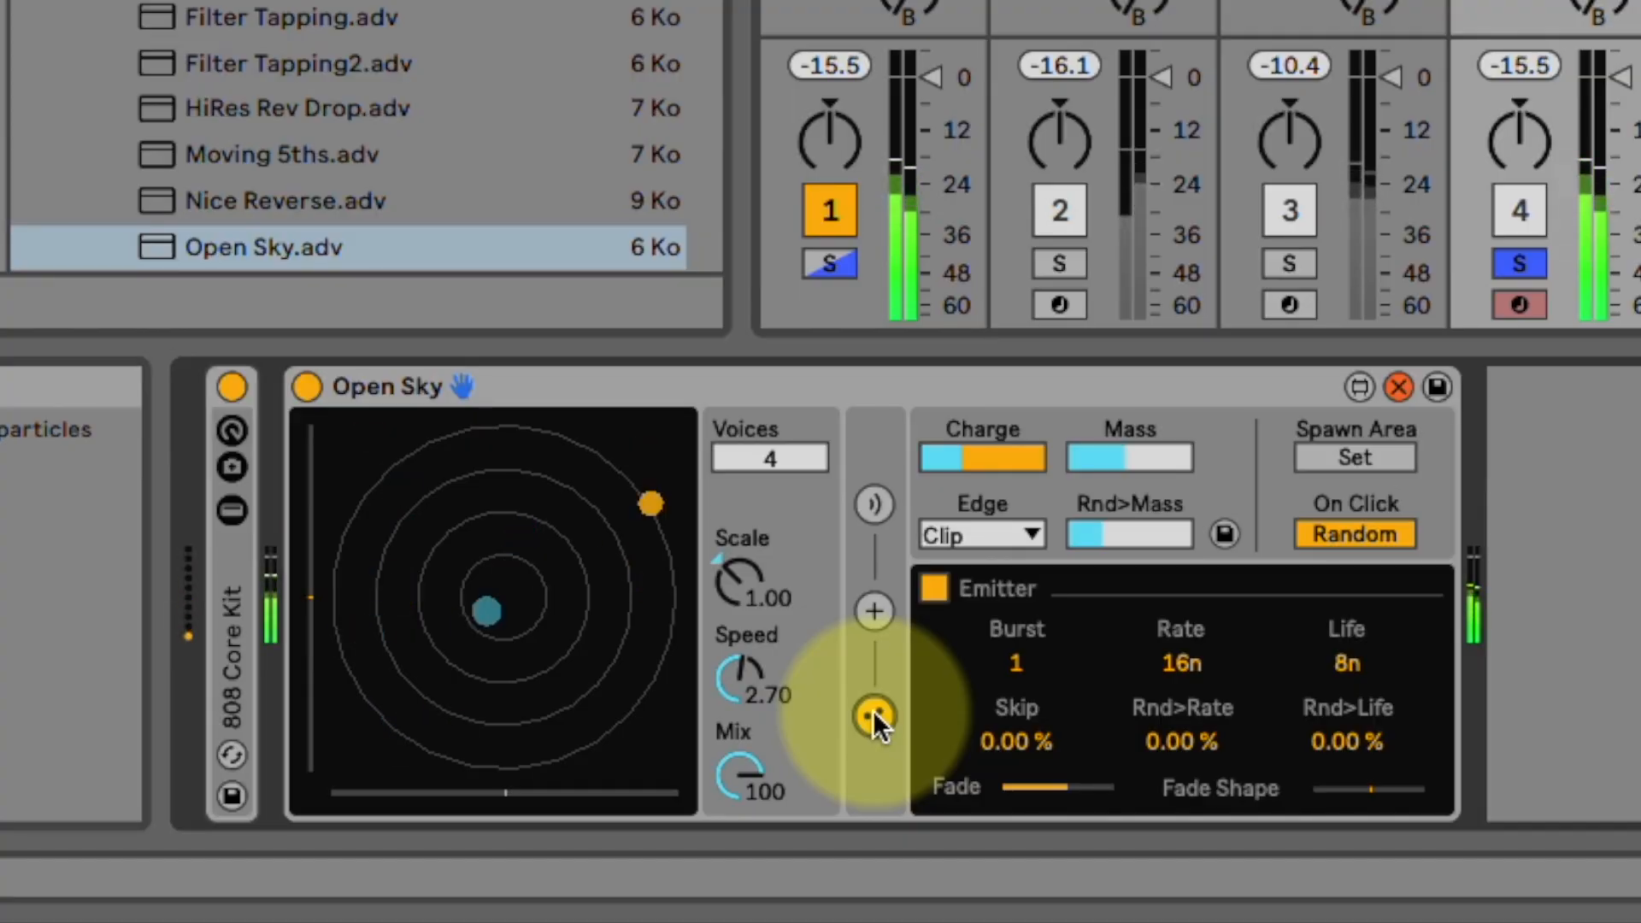
pyautogui.click(874, 610)
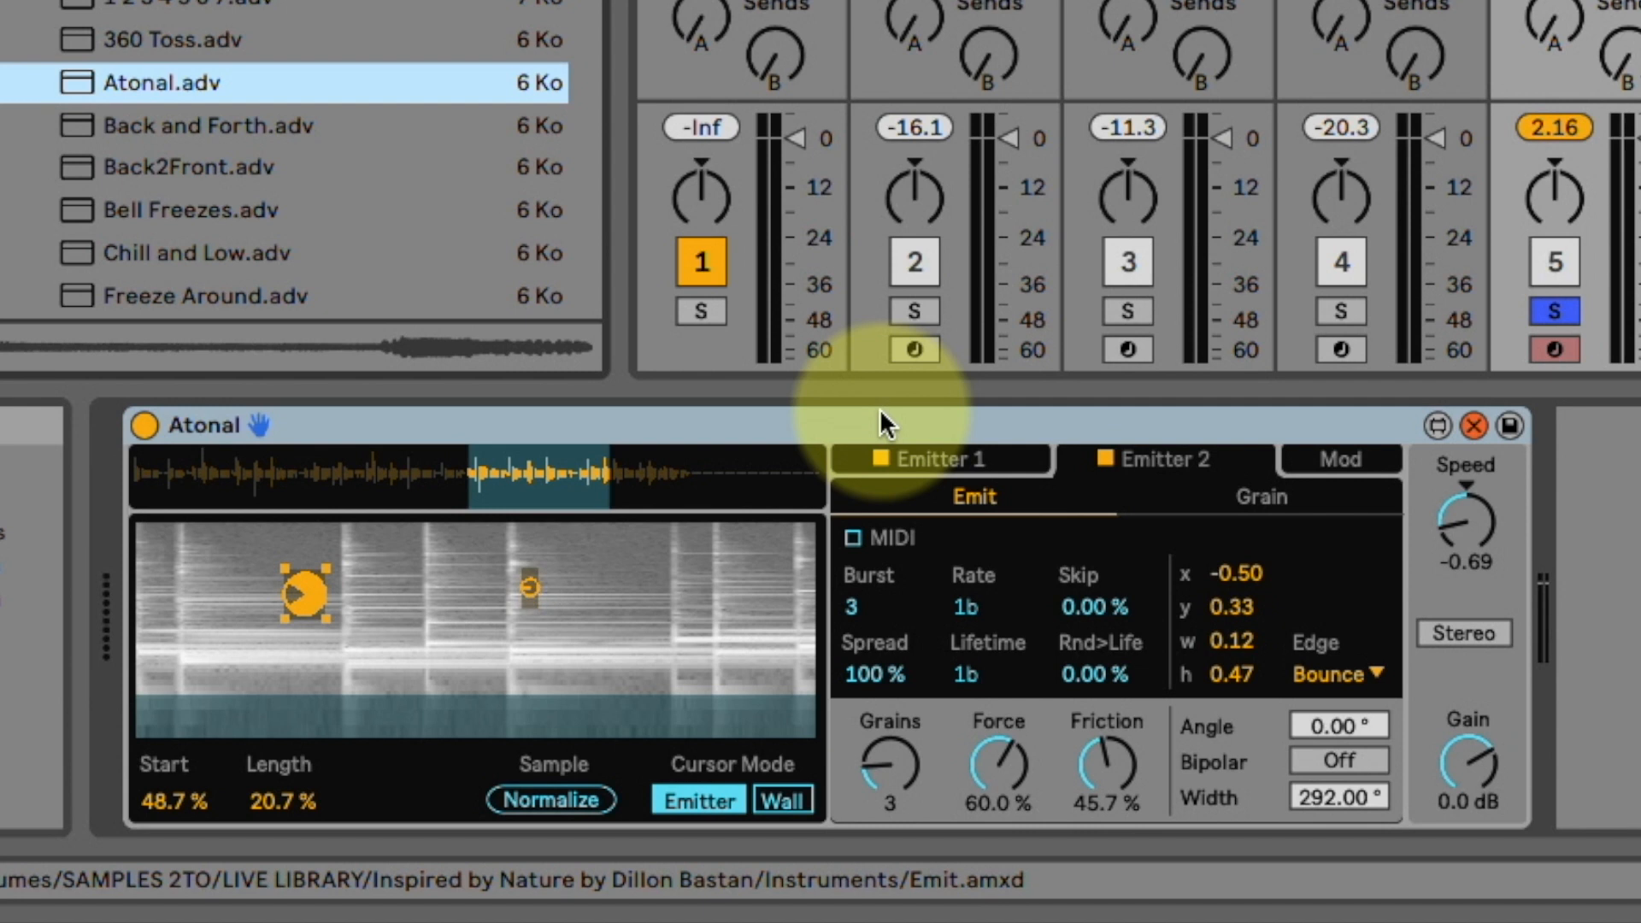
# Step: Compare the two emitters of the Atonal preset, switching Emitter 2 off and on, and leave Emitter 1 disabled
pyautogui.click(952, 455)
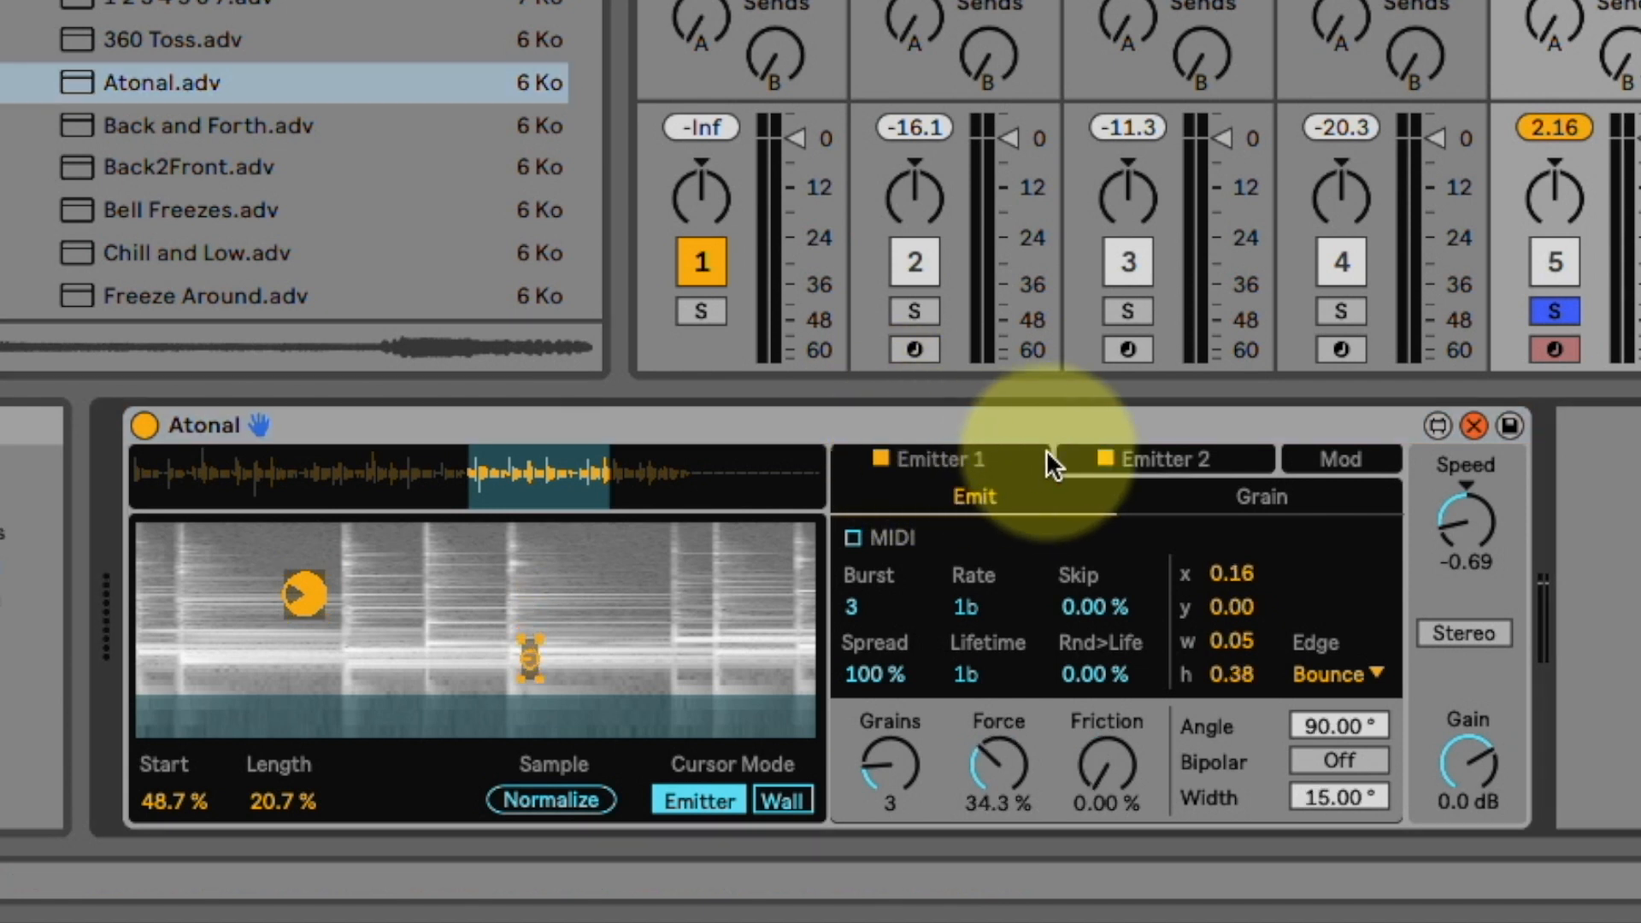
pyautogui.click(1101, 457)
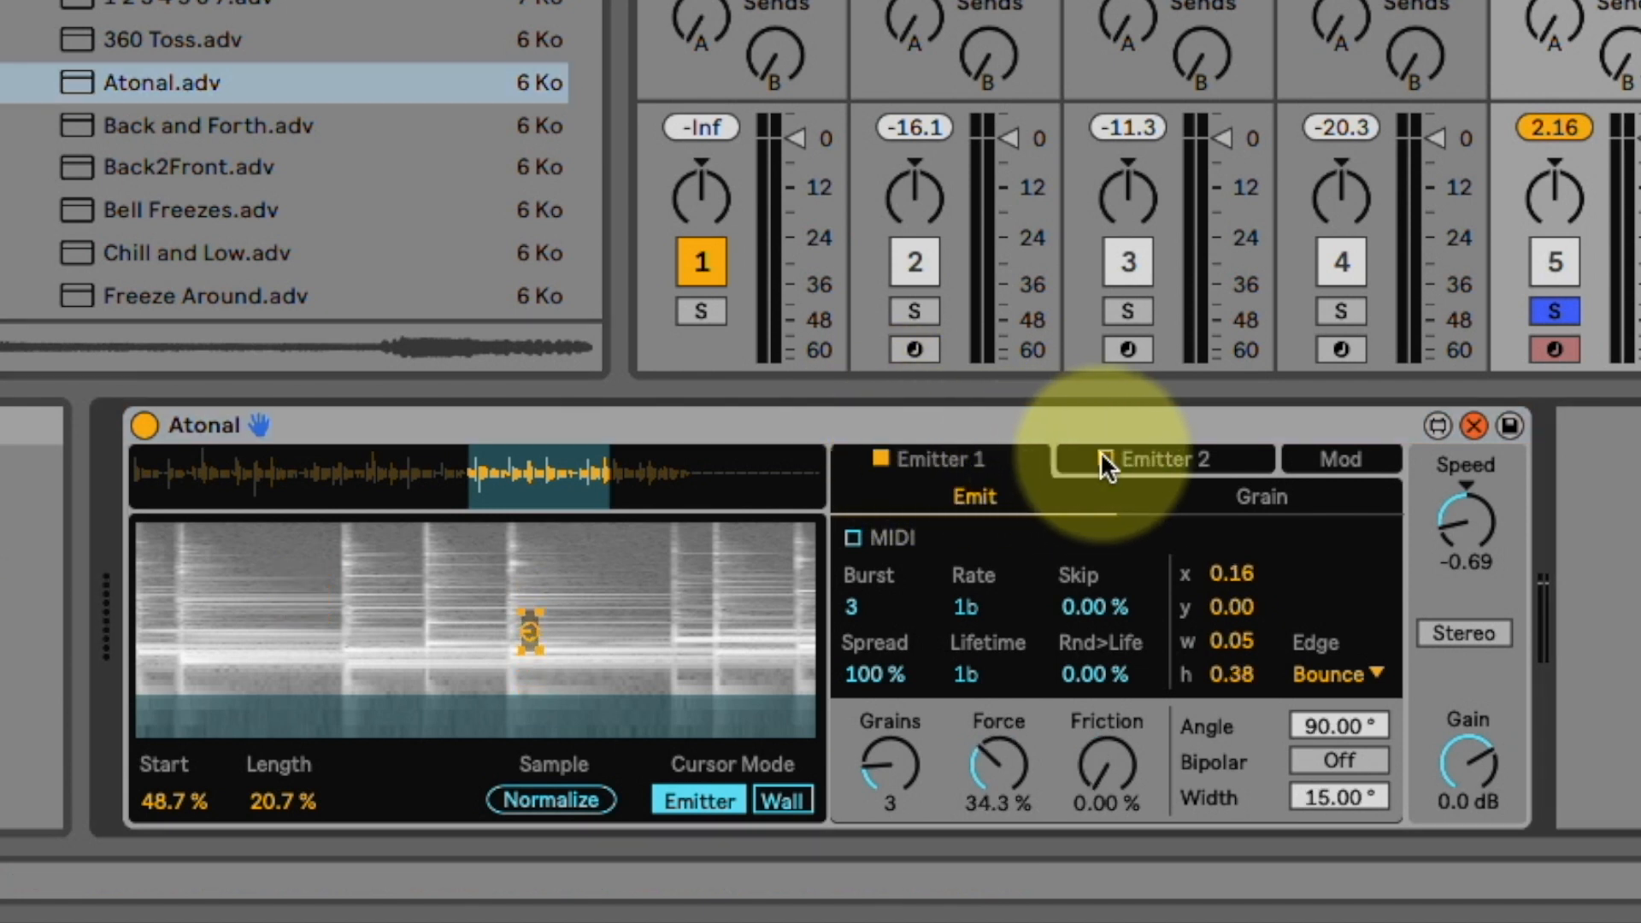
pyautogui.click(1103, 460)
pyautogui.click(880, 459)
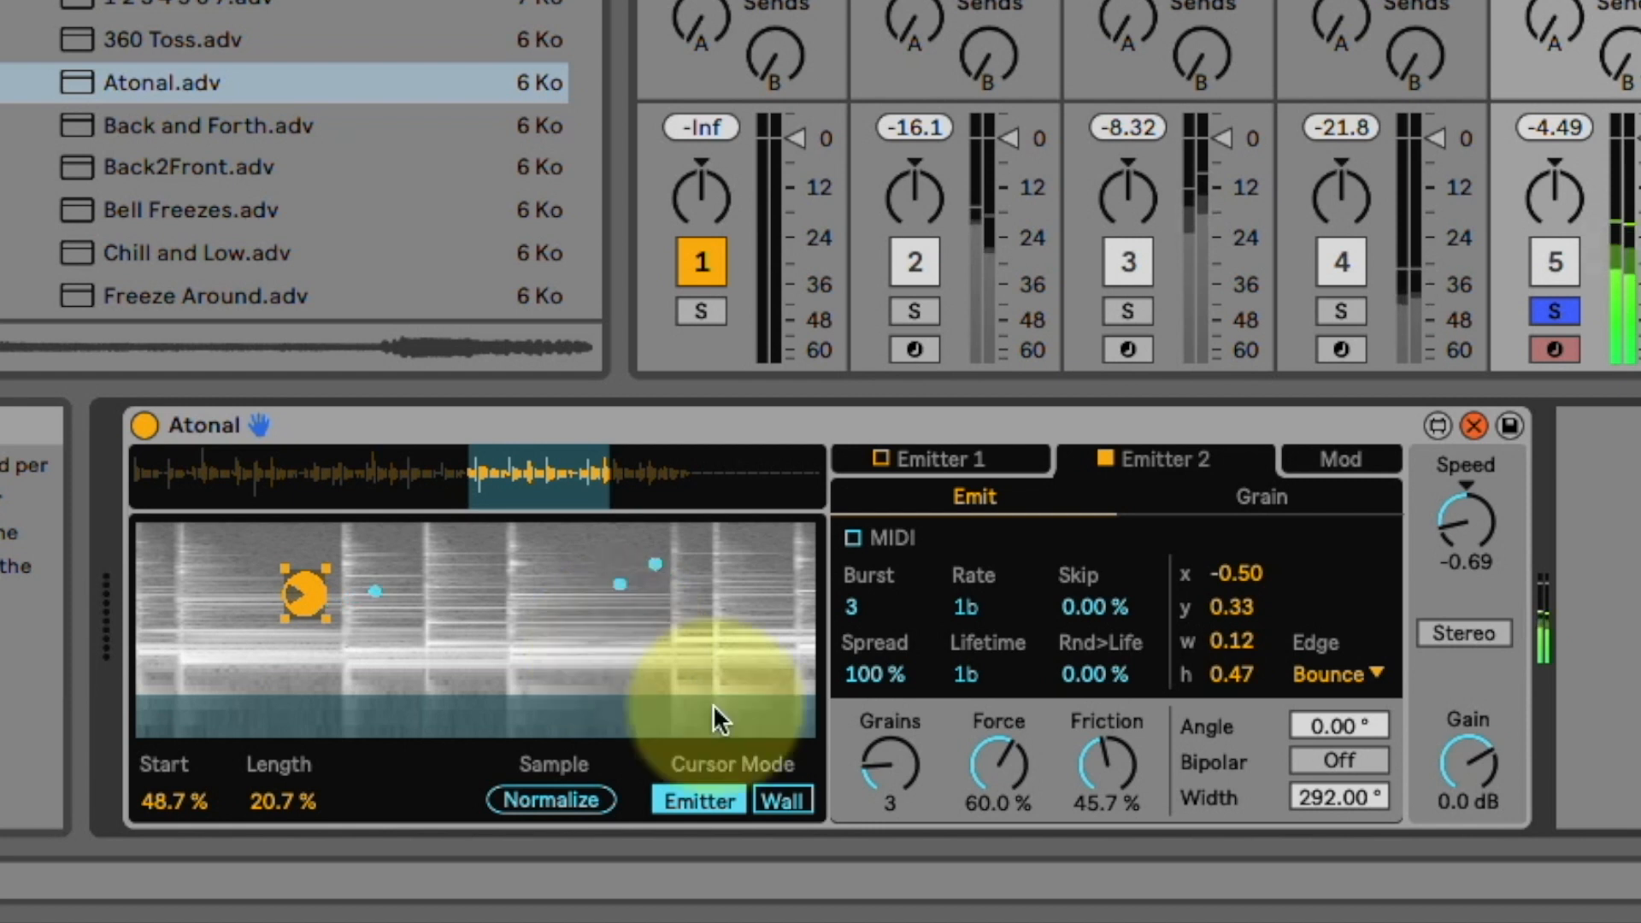
# Step: Set Emitter 2's Force to 62.4 % and its Grains to 5
pyautogui.moveTo(1014, 790); pyautogui.dragTo(1009, 773)
pyautogui.moveTo(893, 756); pyautogui.dragTo(889, 740)
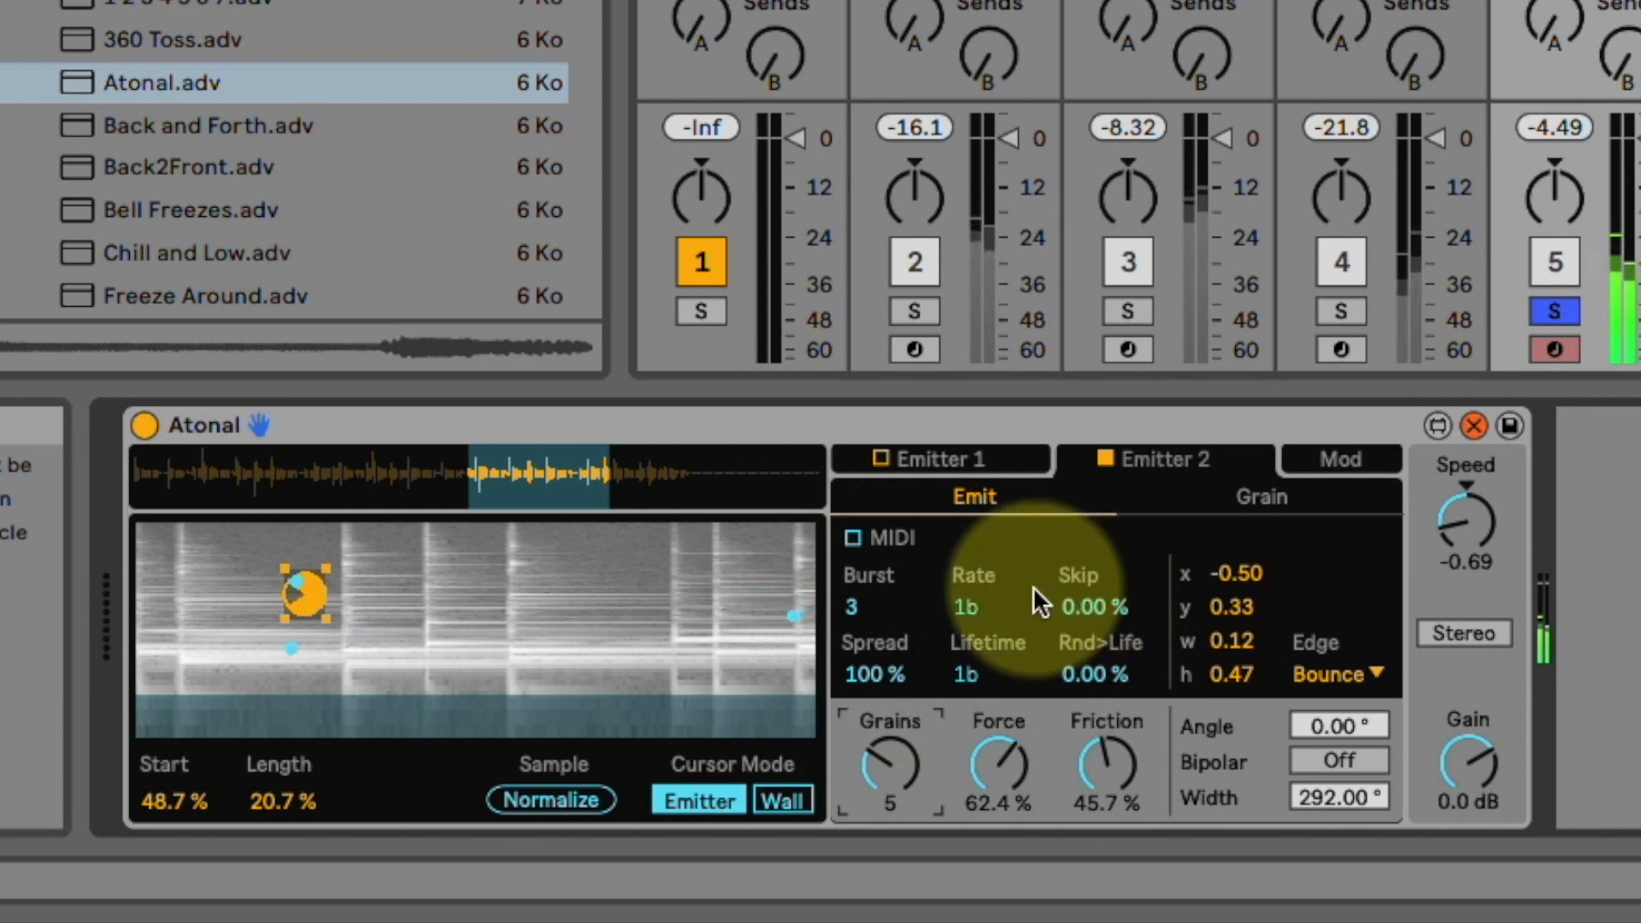
# Step: Try gentler particle motion on Emitter 2 with Force at 22.2 %, Friction at 18.1 % and Grains at 6
pyautogui.moveTo(1111, 769)
pyautogui.mouseDown()
pyautogui.moveTo(1111, 744)
pyautogui.moveTo(1116, 776)
pyautogui.mouseUp()
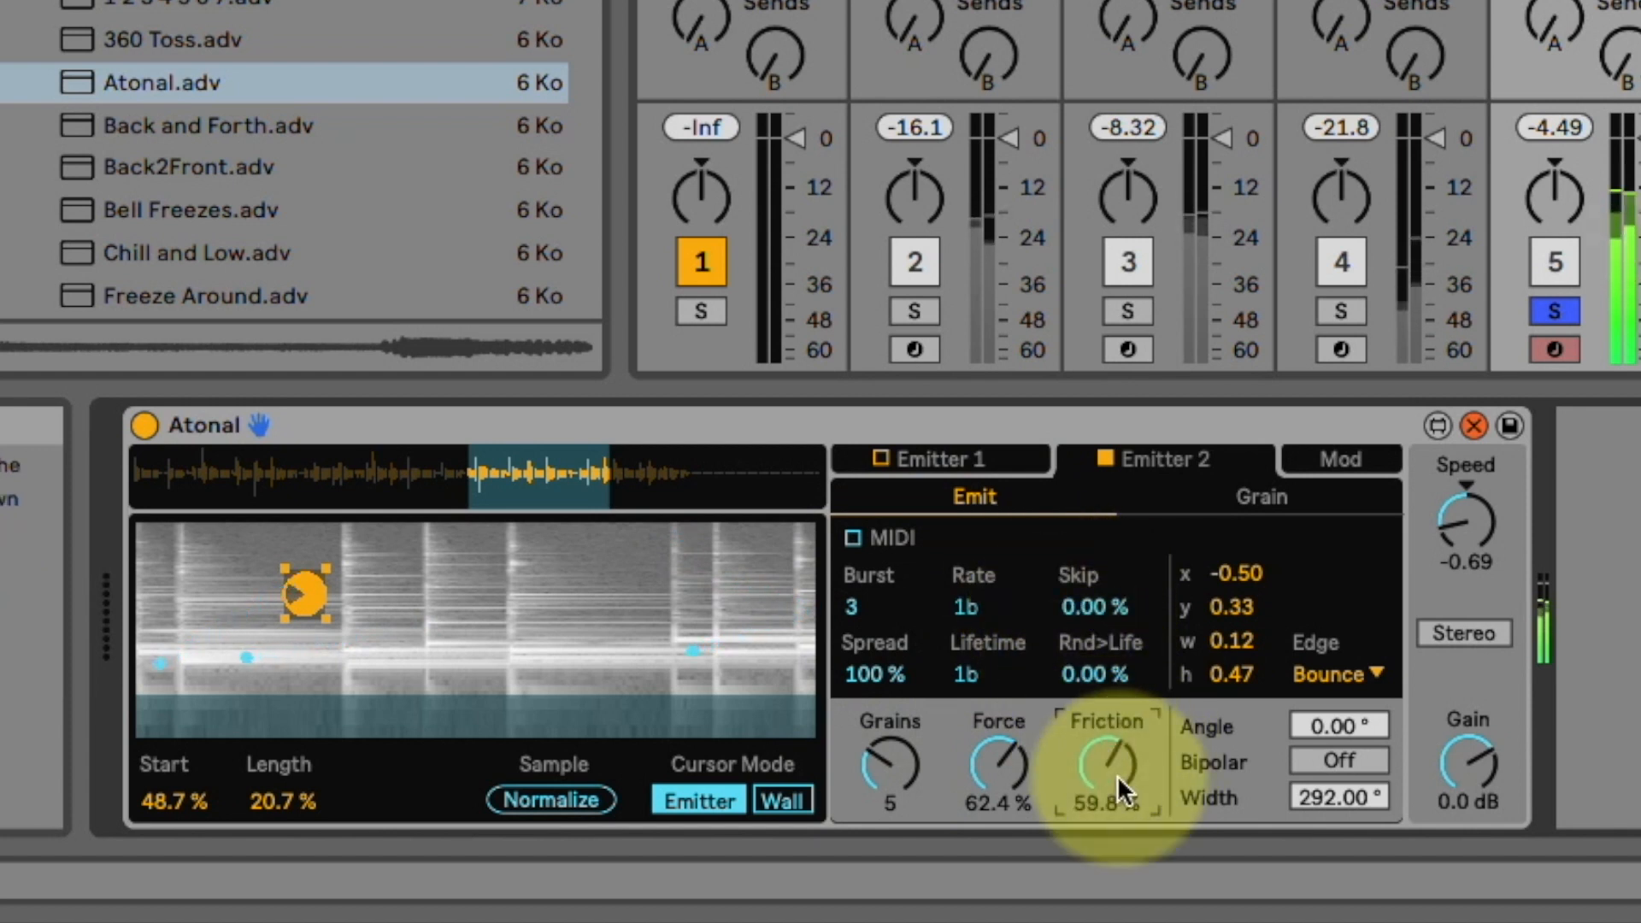
pyautogui.moveTo(1116, 777)
pyautogui.mouseDown()
pyautogui.moveTo(1107, 701)
pyautogui.moveTo(1112, 809)
pyautogui.mouseUp()
pyautogui.moveTo(1019, 753); pyautogui.dragTo(1009, 812)
pyautogui.moveTo(1031, 757); pyautogui.dragTo(1031, 786)
pyautogui.moveTo(997, 761); pyautogui.dragTo(993, 799)
pyautogui.moveTo(1106, 763); pyautogui.dragTo(1111, 824)
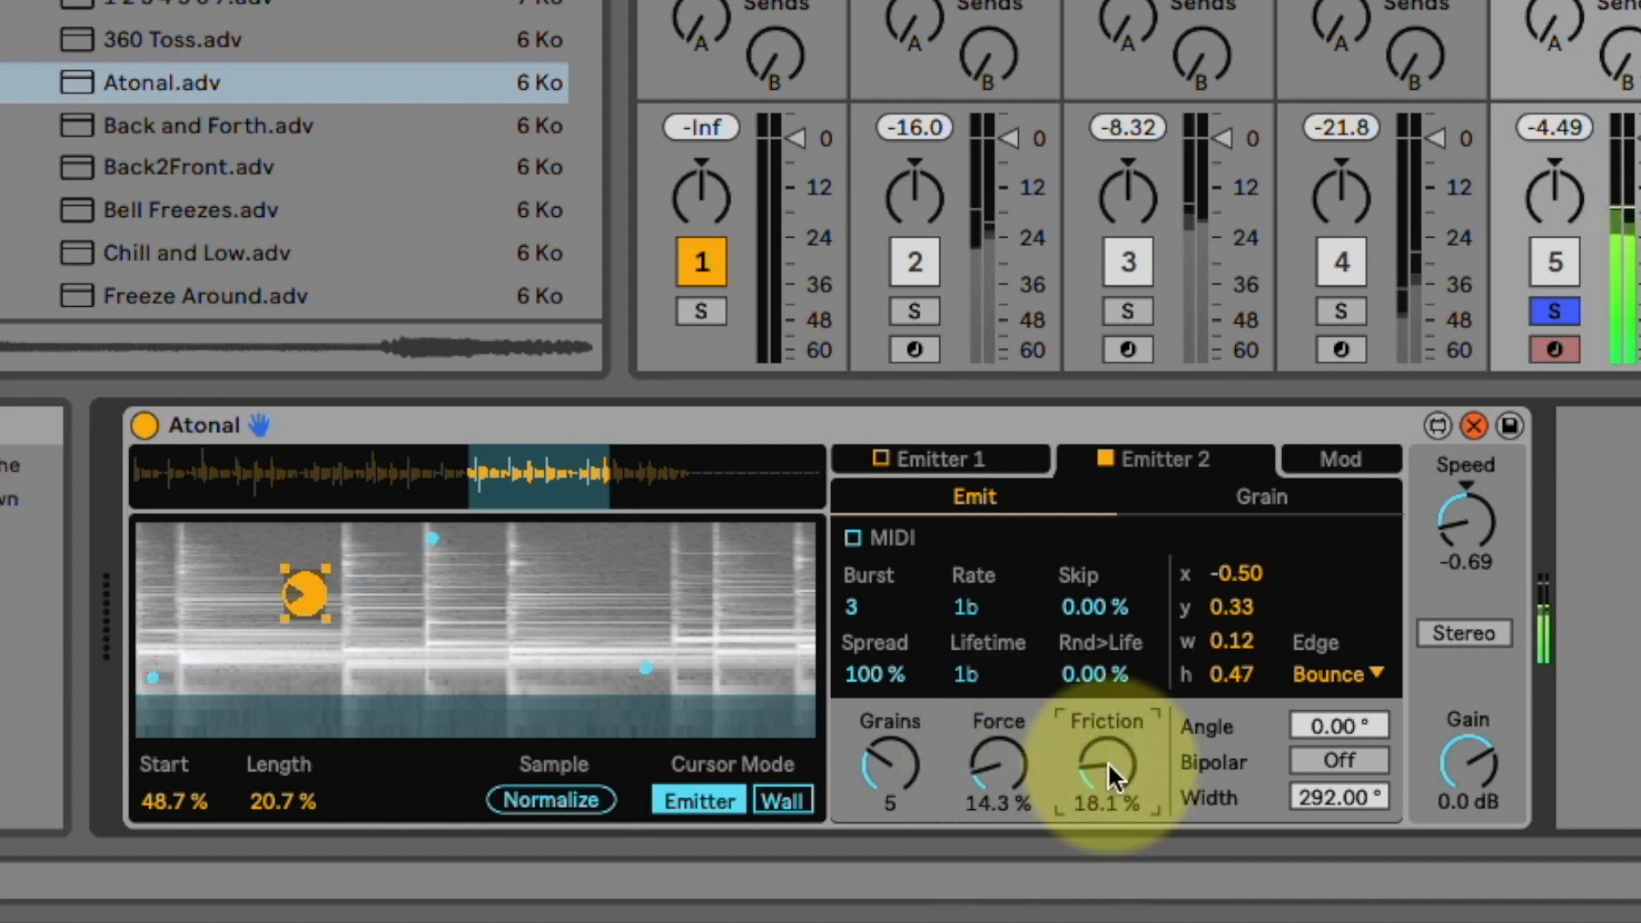
pyautogui.moveTo(977, 758); pyautogui.dragTo(889, 750)
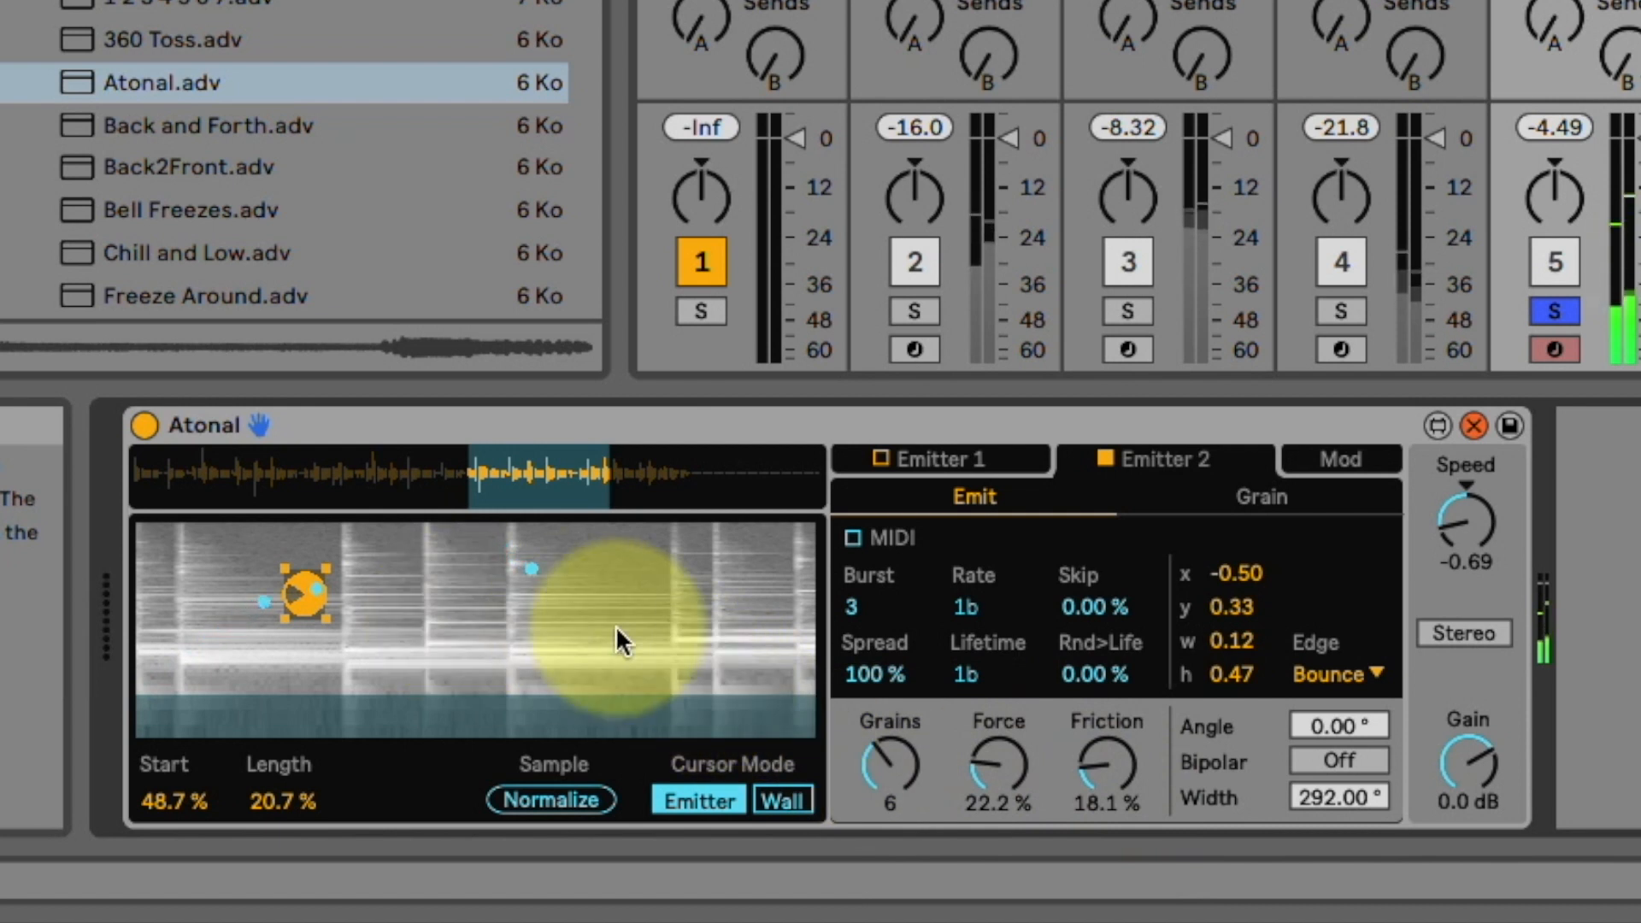
# Step: Set Emitter 2's Angle to 190°, turn Bipolar on, and set Grains to 8, Force to 83.6 %, Burst to 4 and Rate to 2n
pyautogui.moveTo(1339, 728)
pyautogui.mouseDown()
pyautogui.moveTo(1355, 861)
pyautogui.moveTo(1337, 843)
pyautogui.moveTo(1335, 708)
pyautogui.moveTo(1338, 733)
pyautogui.mouseUp()
pyautogui.click(1344, 757)
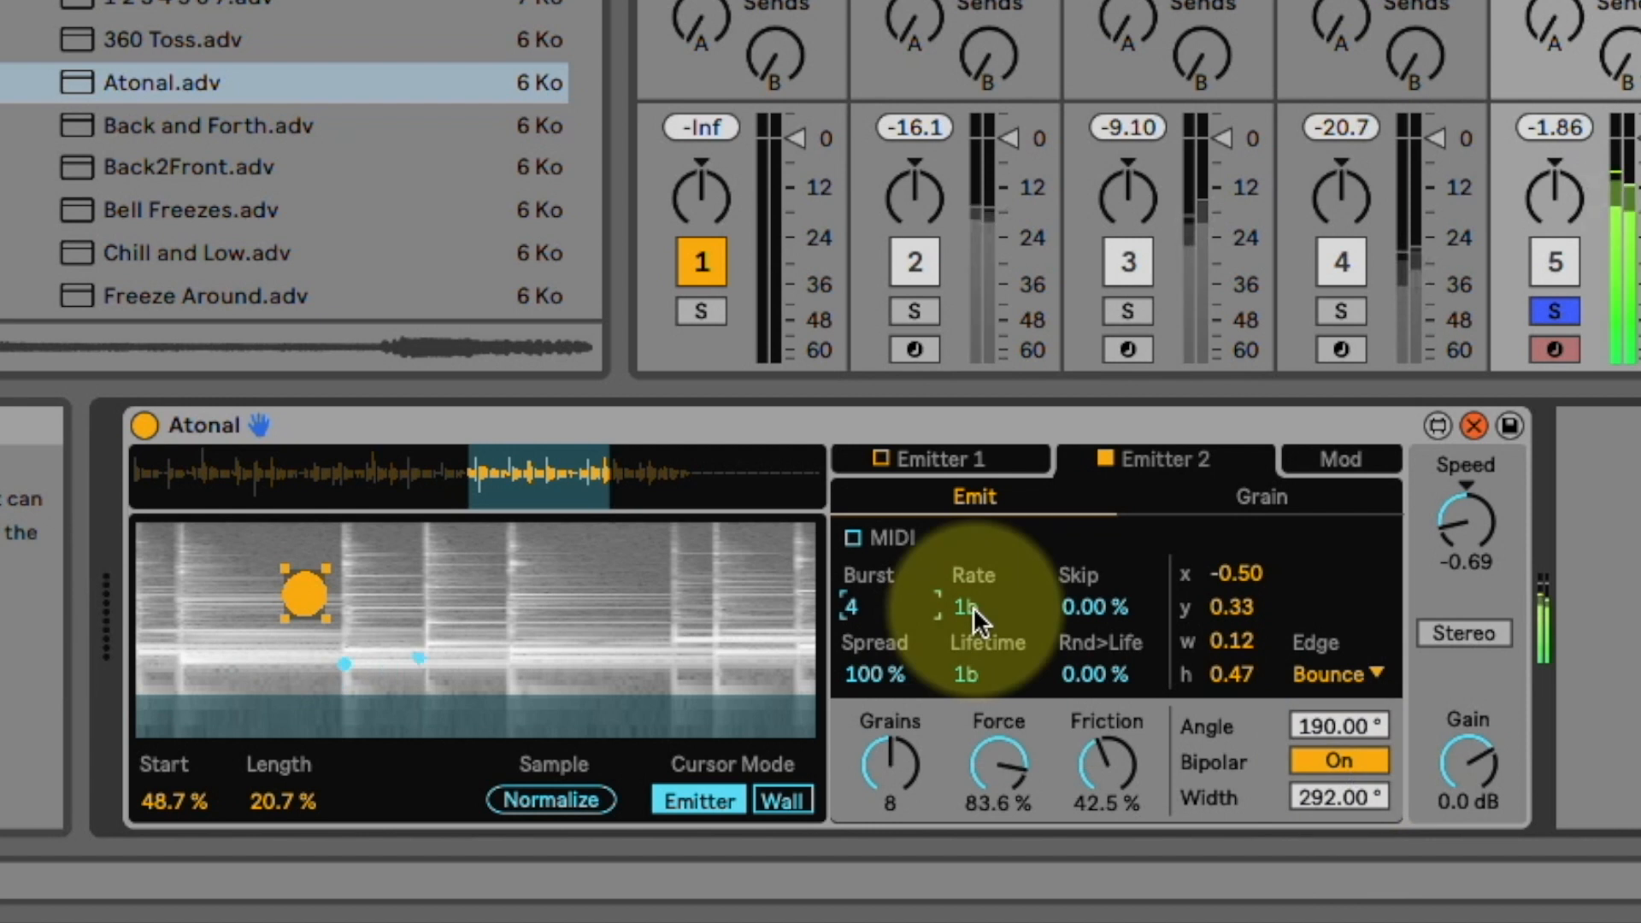
pyautogui.moveTo(973, 608); pyautogui.dragTo(975, 621)
# Step: Set Emitter 2's Friction to 58.3 % and narrow its Width to 58°
pyautogui.moveTo(1113, 769); pyautogui.dragTo(1116, 692)
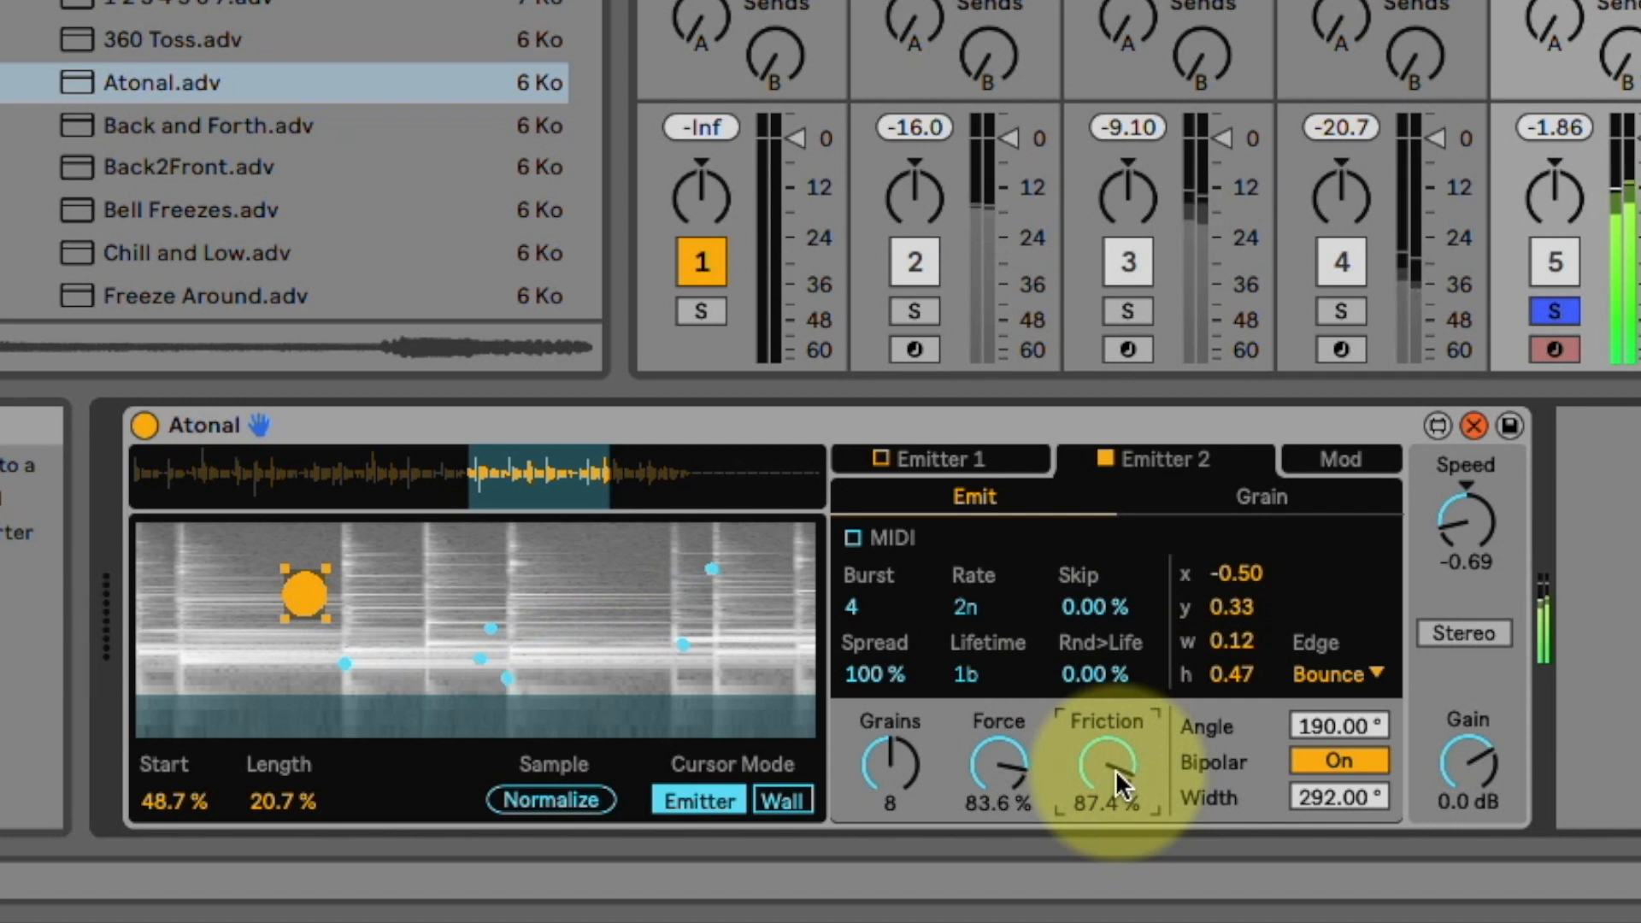
pyautogui.moveTo(1115, 769); pyautogui.dragTo(1116, 819)
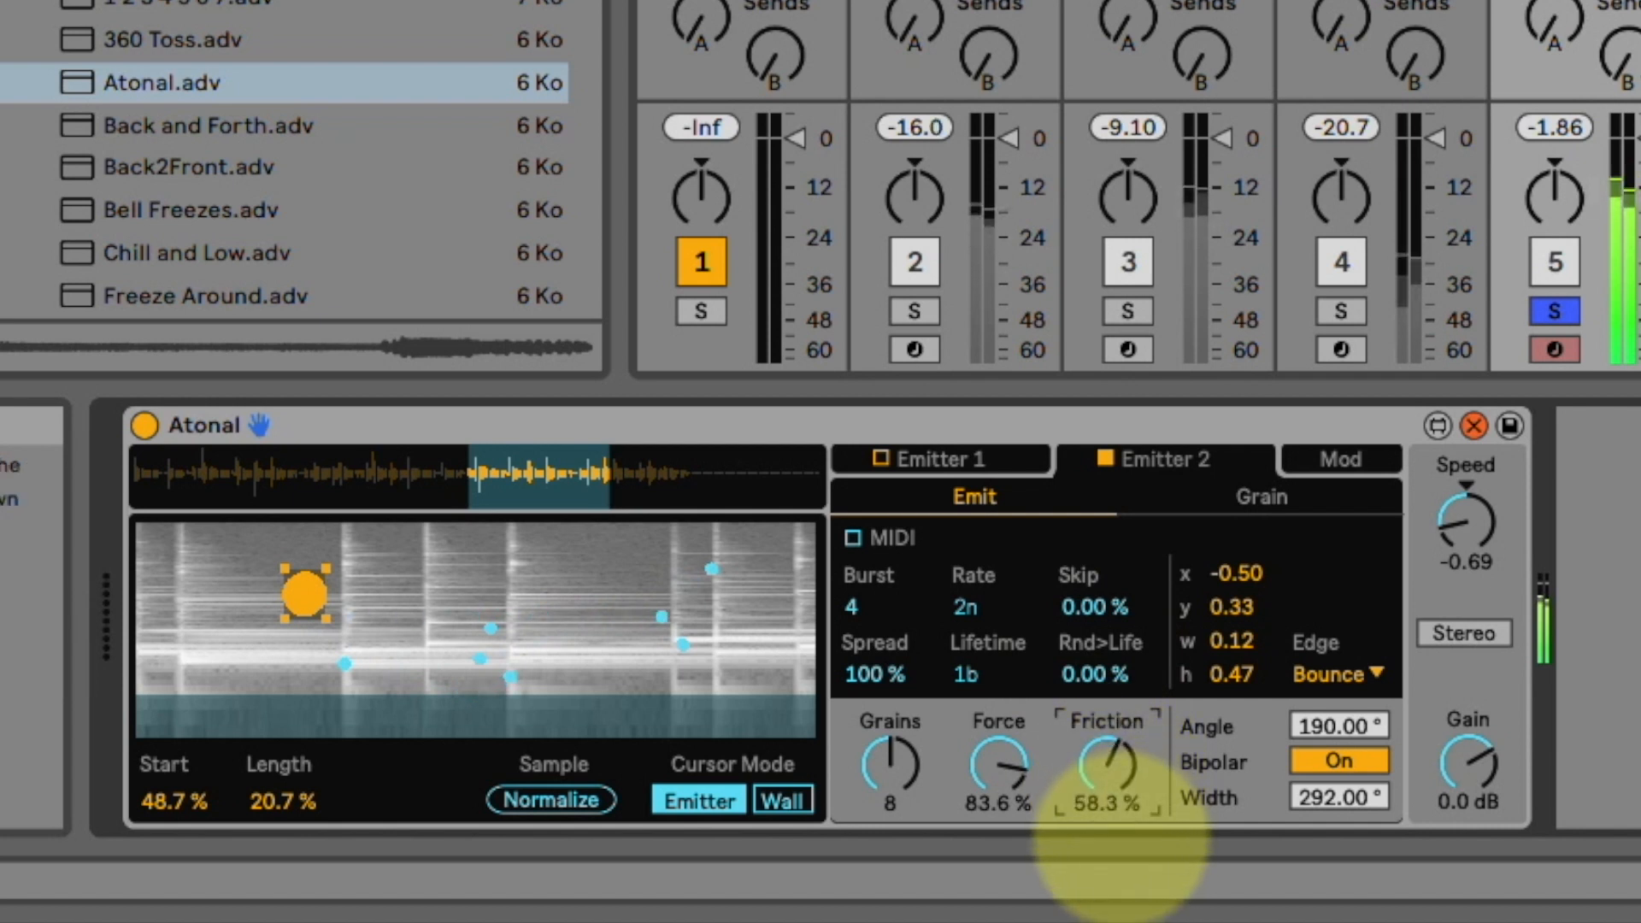
pyautogui.moveTo(1327, 793)
pyautogui.mouseDown()
pyautogui.moveTo(1342, 846)
pyautogui.moveTo(1321, 727)
pyautogui.moveTo(1325, 818)
pyautogui.mouseUp()
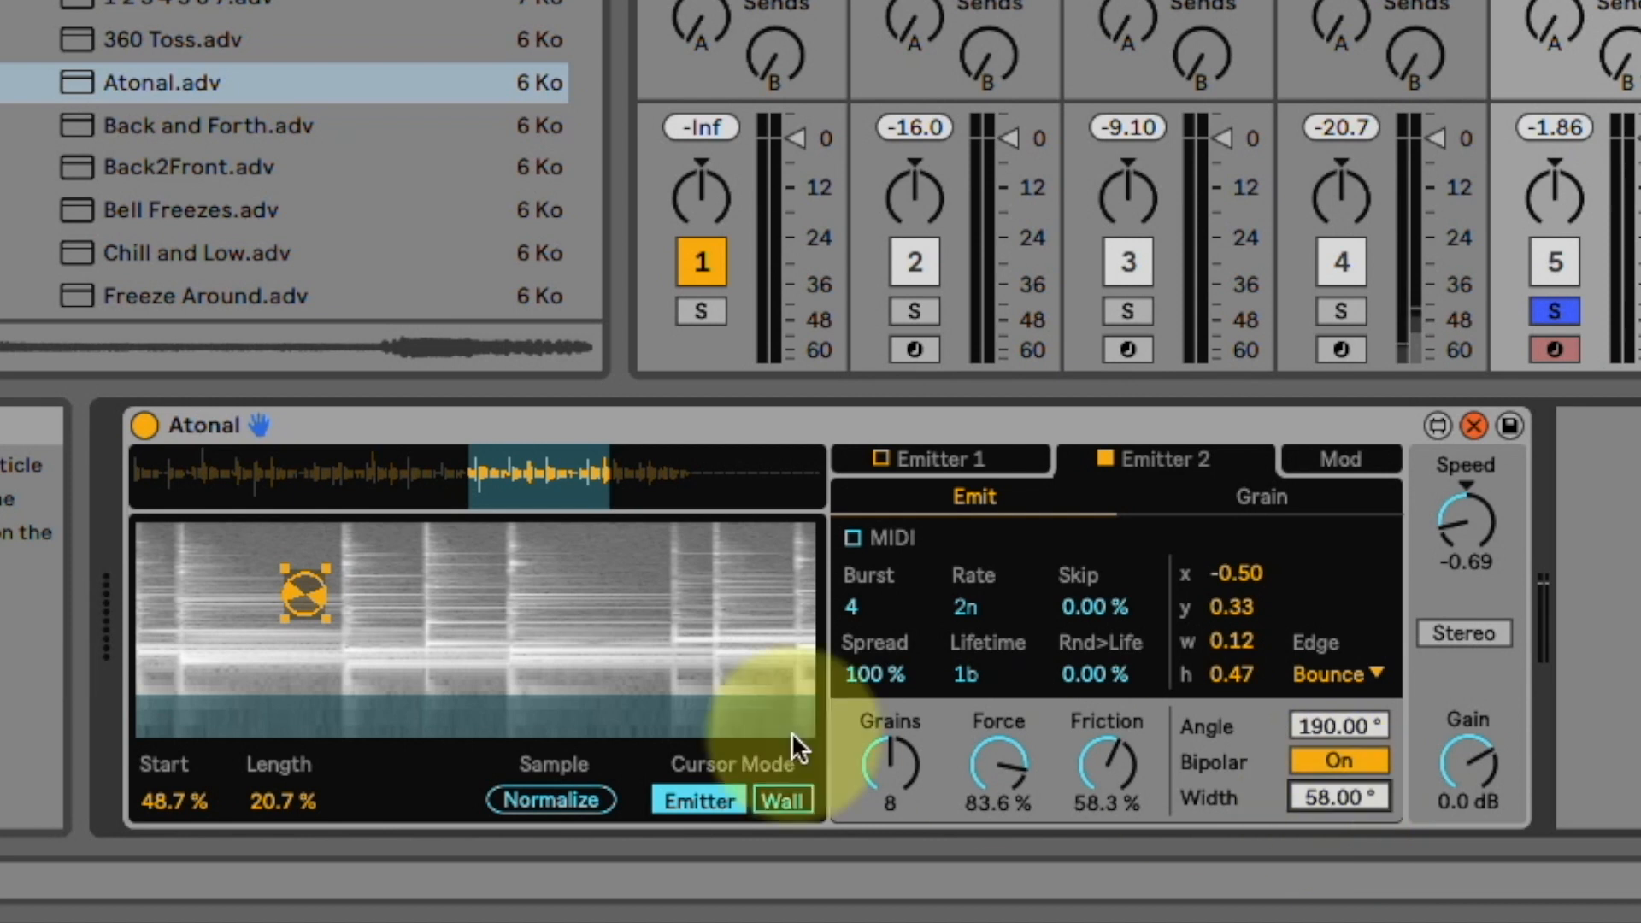
# Step: Move Emitter 2 to x 0.04, y 0.31 and draw a vertical wall on either side of it and a flat wall below
pyautogui.moveTo(311, 590); pyautogui.dragTo(496, 591)
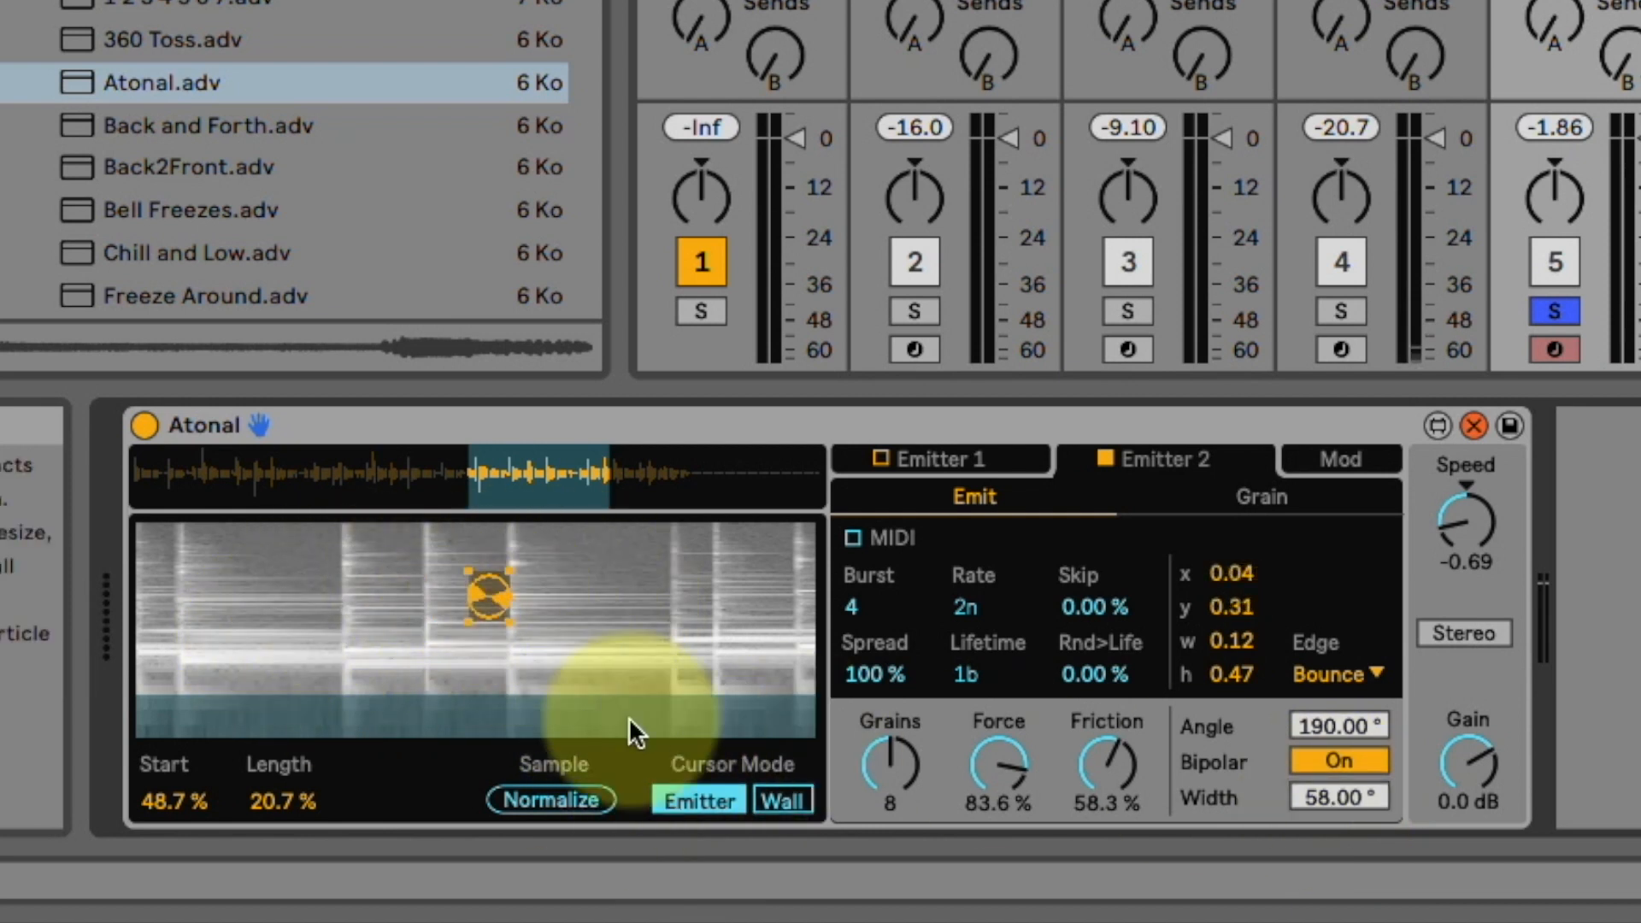
pyautogui.click(775, 799)
pyautogui.moveTo(258, 566)
pyautogui.mouseDown()
pyautogui.moveTo(310, 631)
pyautogui.moveTo(290, 680)
pyautogui.mouseUp()
pyautogui.moveTo(572, 582)
pyautogui.mouseDown()
pyautogui.moveTo(575, 680)
pyautogui.moveTo(592, 689)
pyautogui.mouseUp()
pyautogui.moveTo(365, 683); pyautogui.dragTo(512, 700)
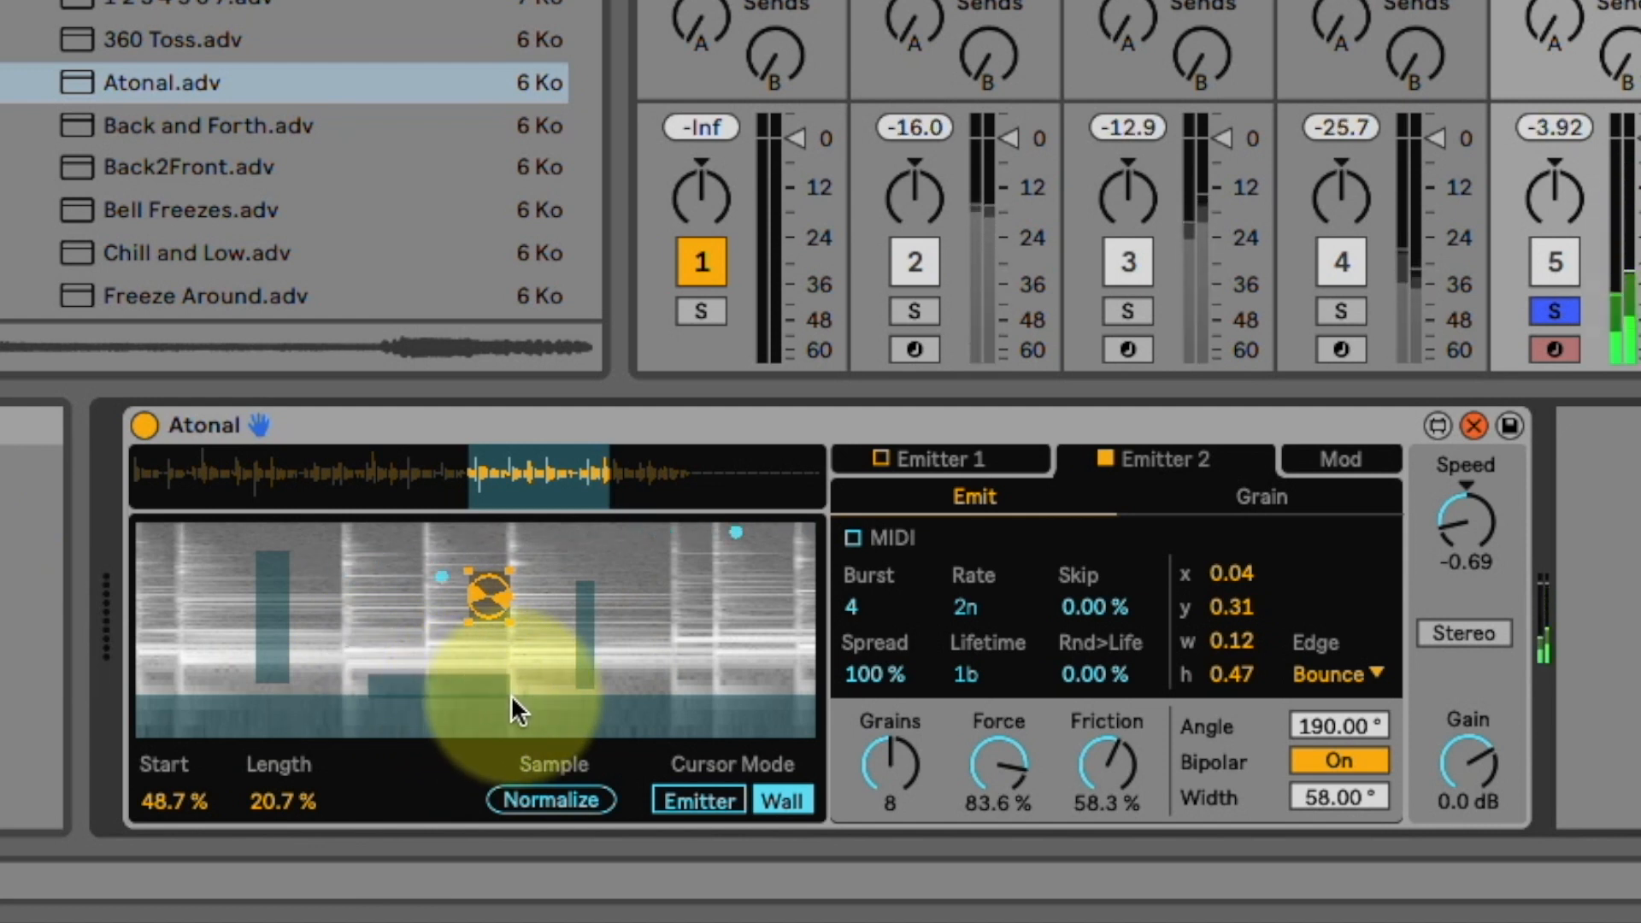
# Step: Set Emitter 2's Rate to 6n
pyautogui.moveTo(990, 605)
pyautogui.mouseDown()
pyautogui.moveTo(977, 649)
pyautogui.moveTo(978, 603)
pyautogui.mouseUp()
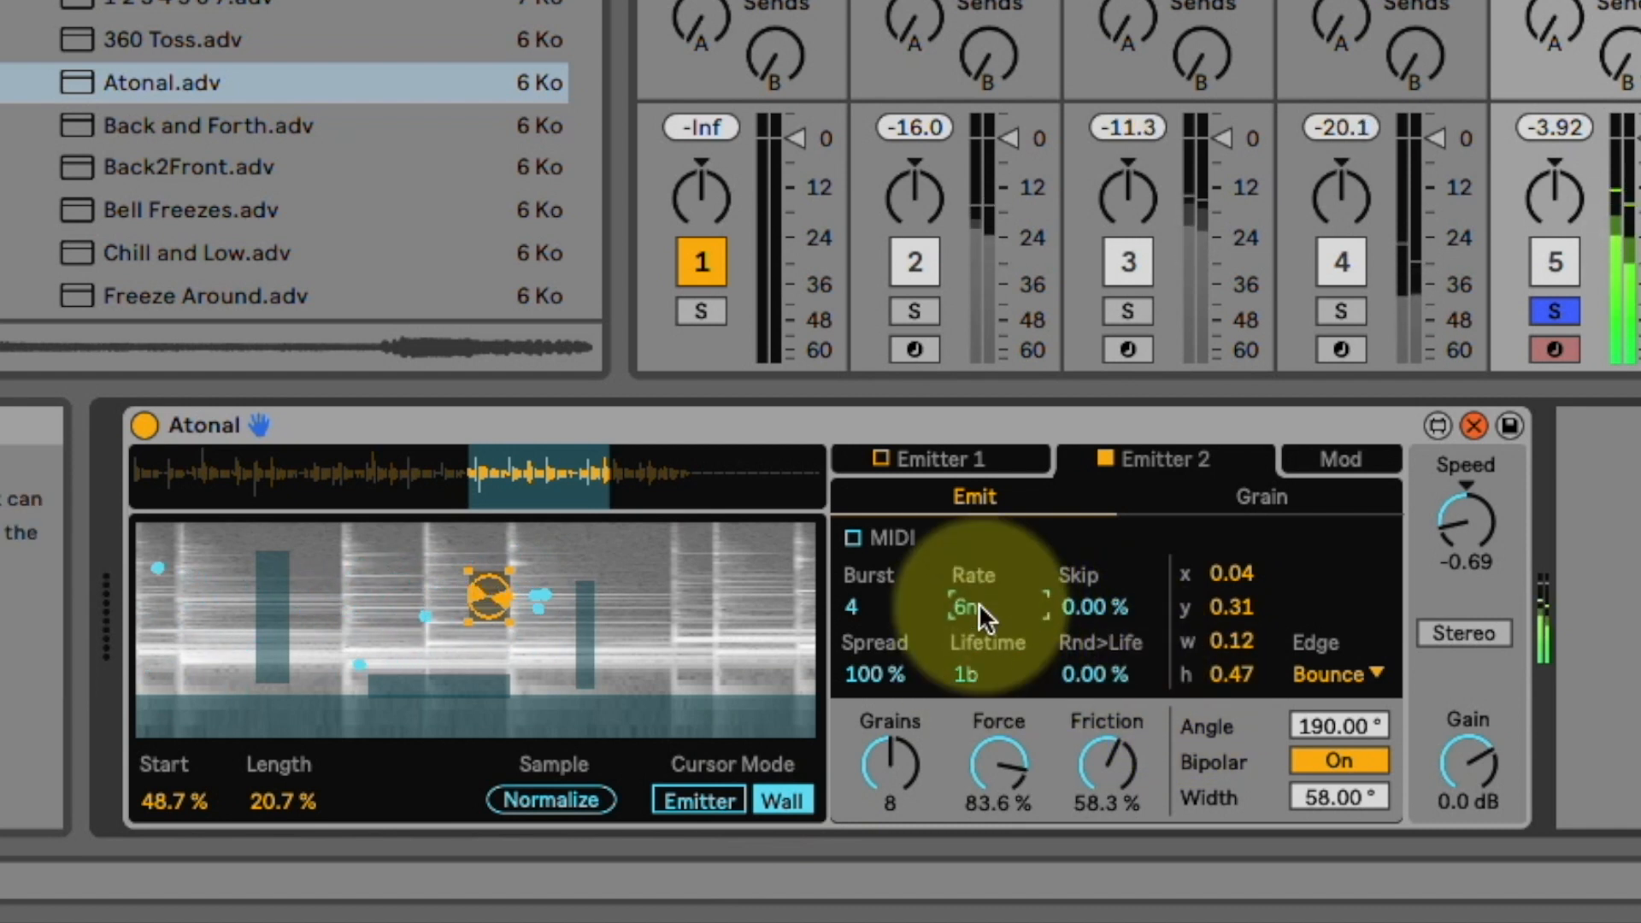
pyautogui.click(975, 802)
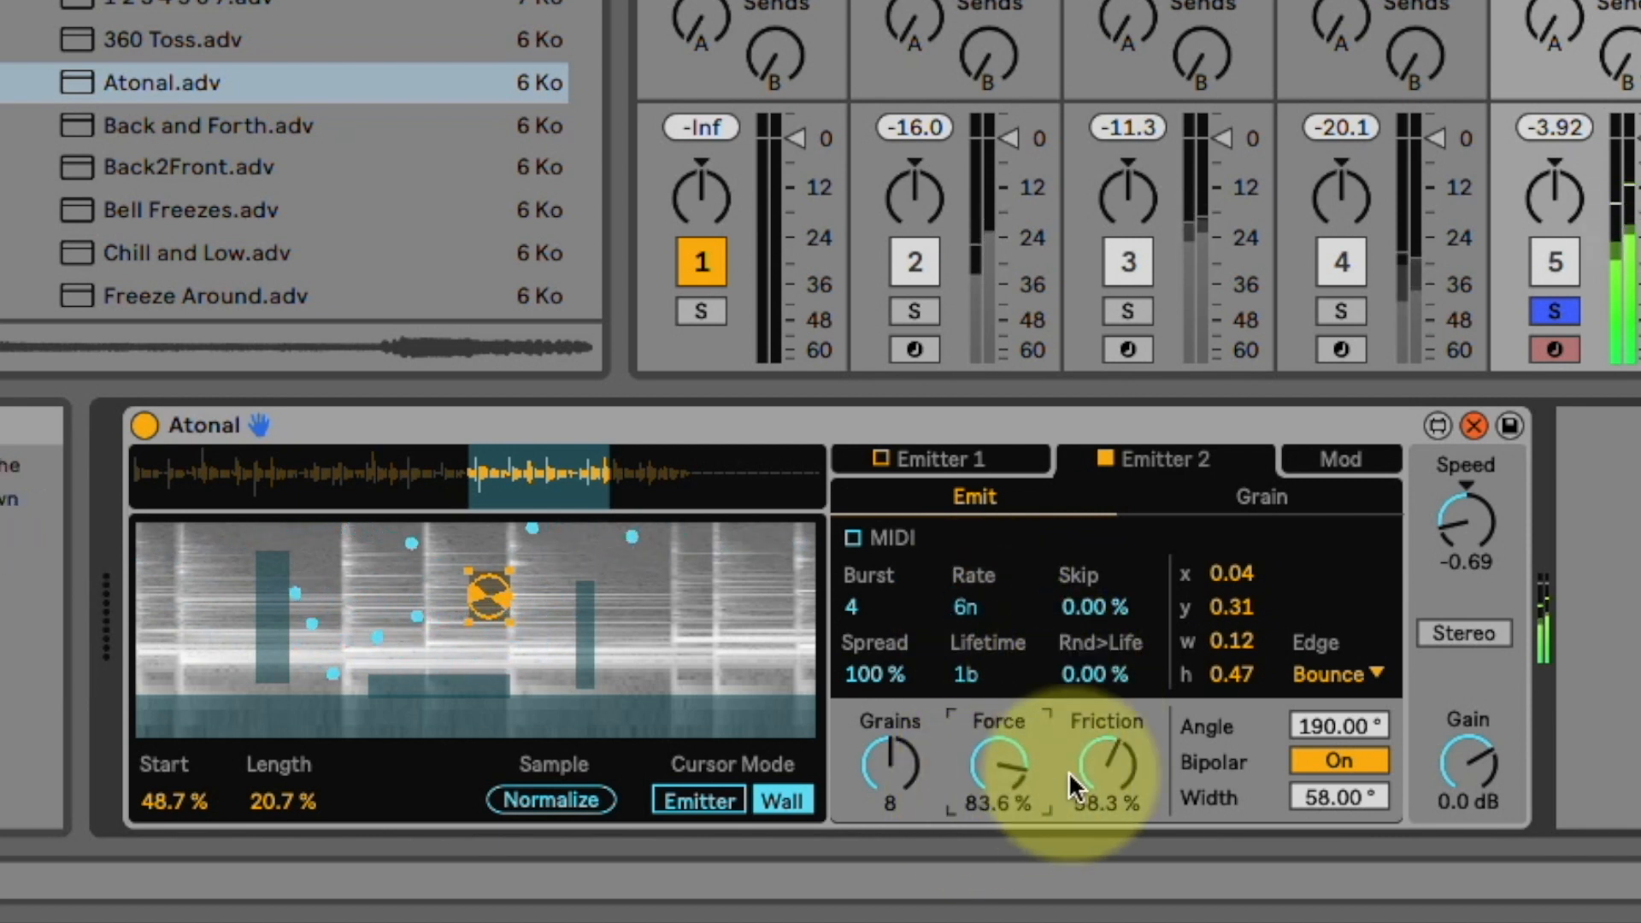
# Step: Examine the Atonal preset's modulation sources (LFOs and envelopes) and their routing
pyautogui.click(1342, 462)
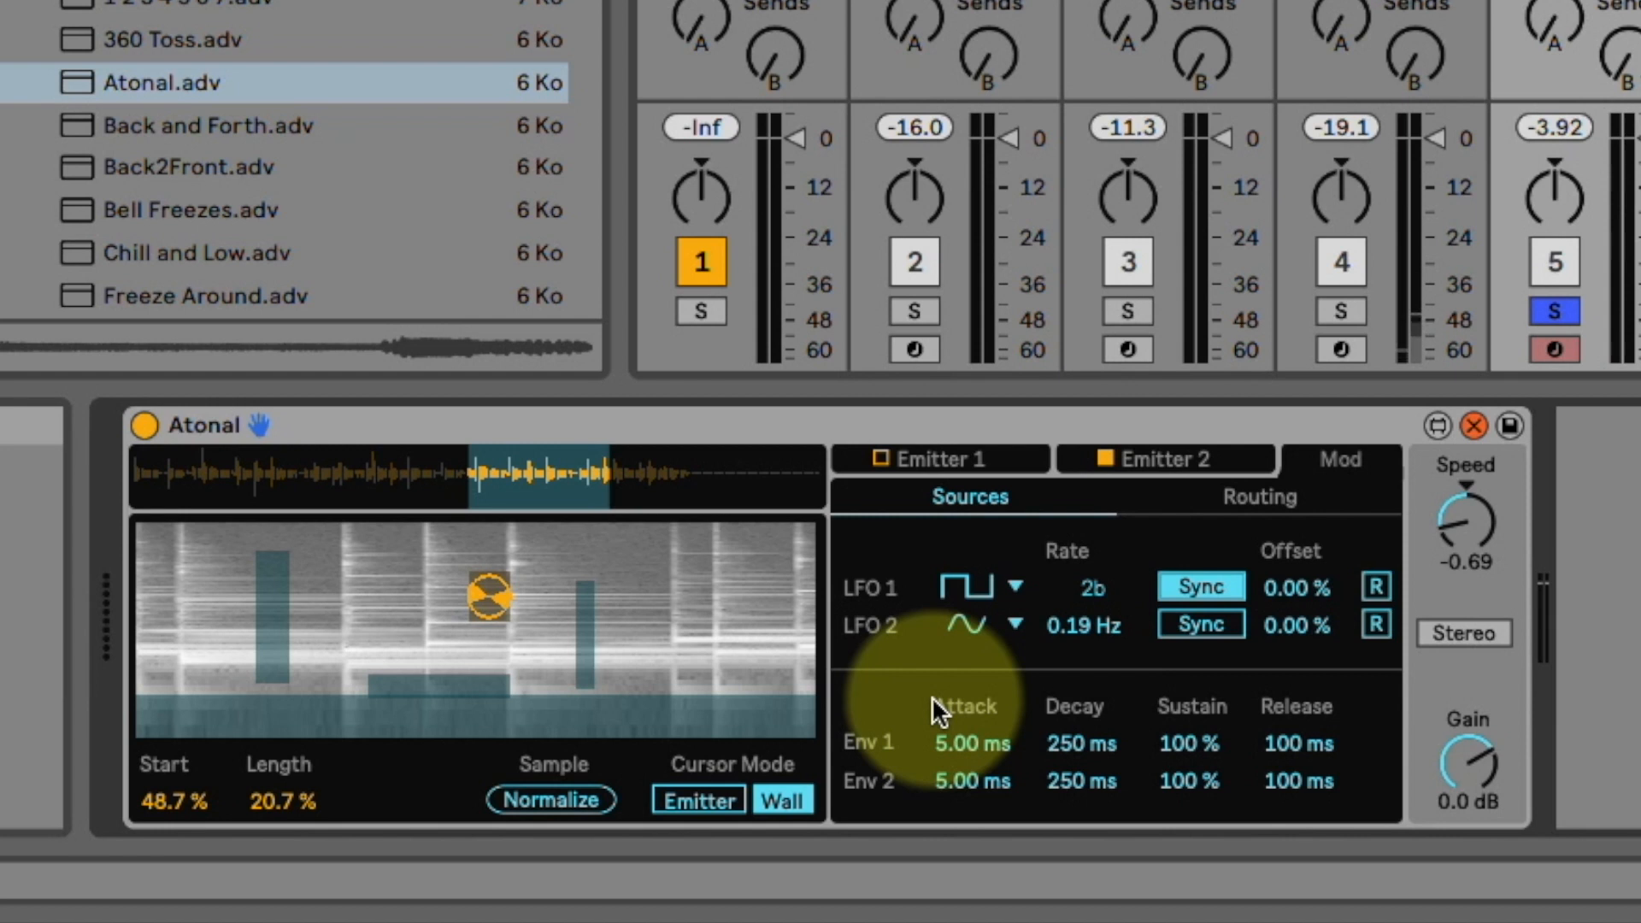
pyautogui.click(1252, 496)
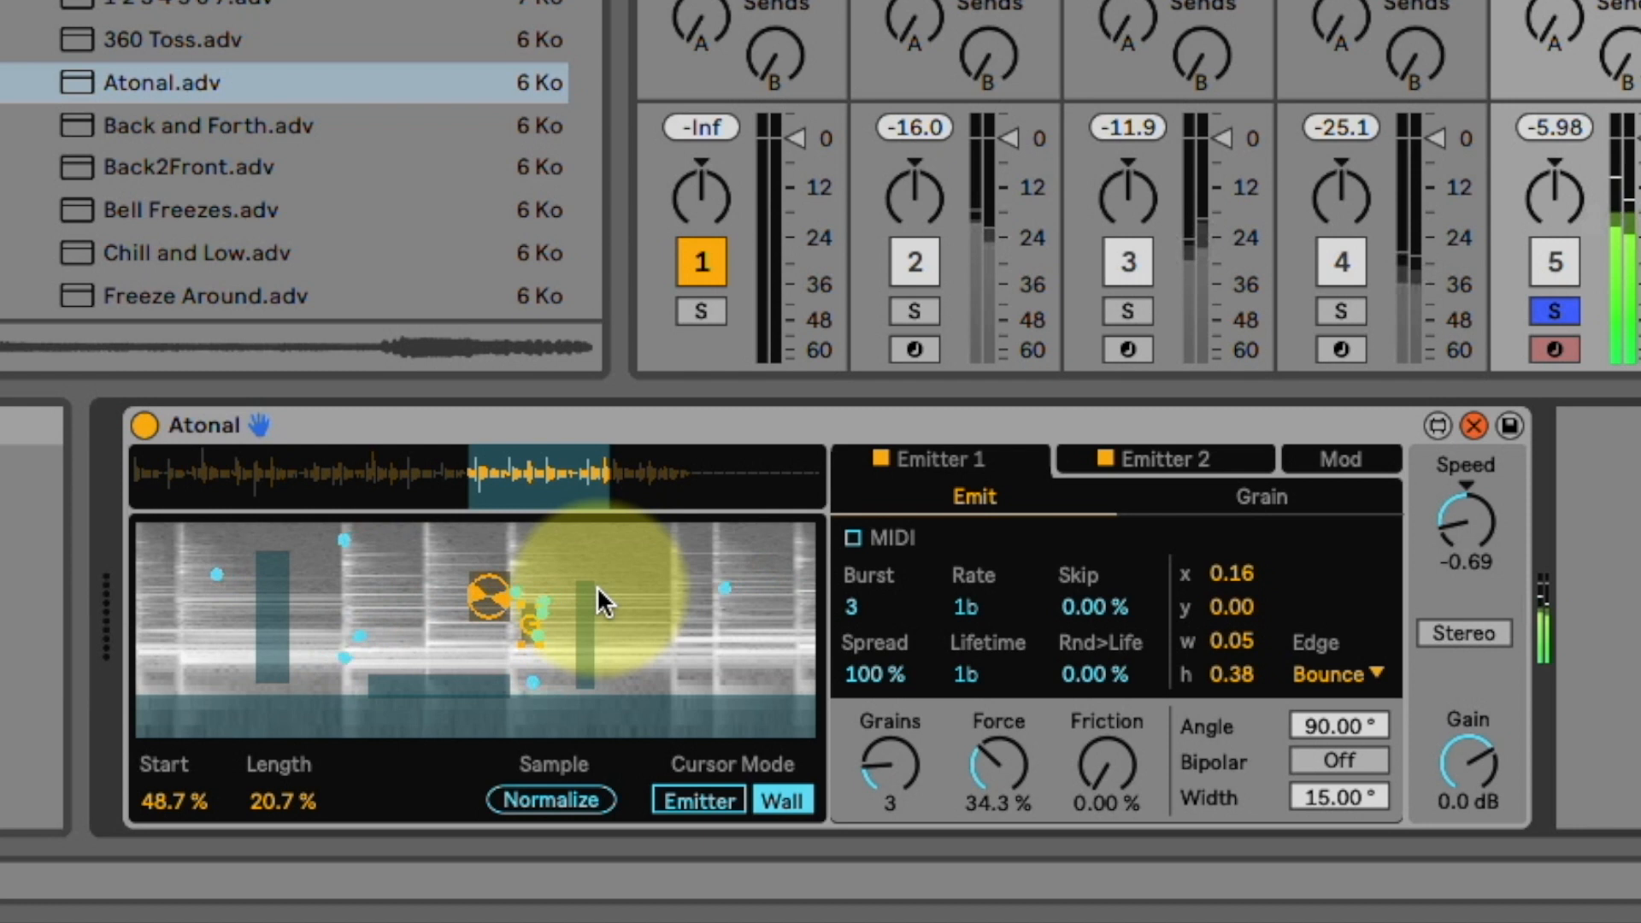
# Step: Turn Emitter 1 back on and try different playback Speed values, raising it to -0.13 and lowering it again
pyautogui.moveTo(1458, 519); pyautogui.dragTo(1465, 469)
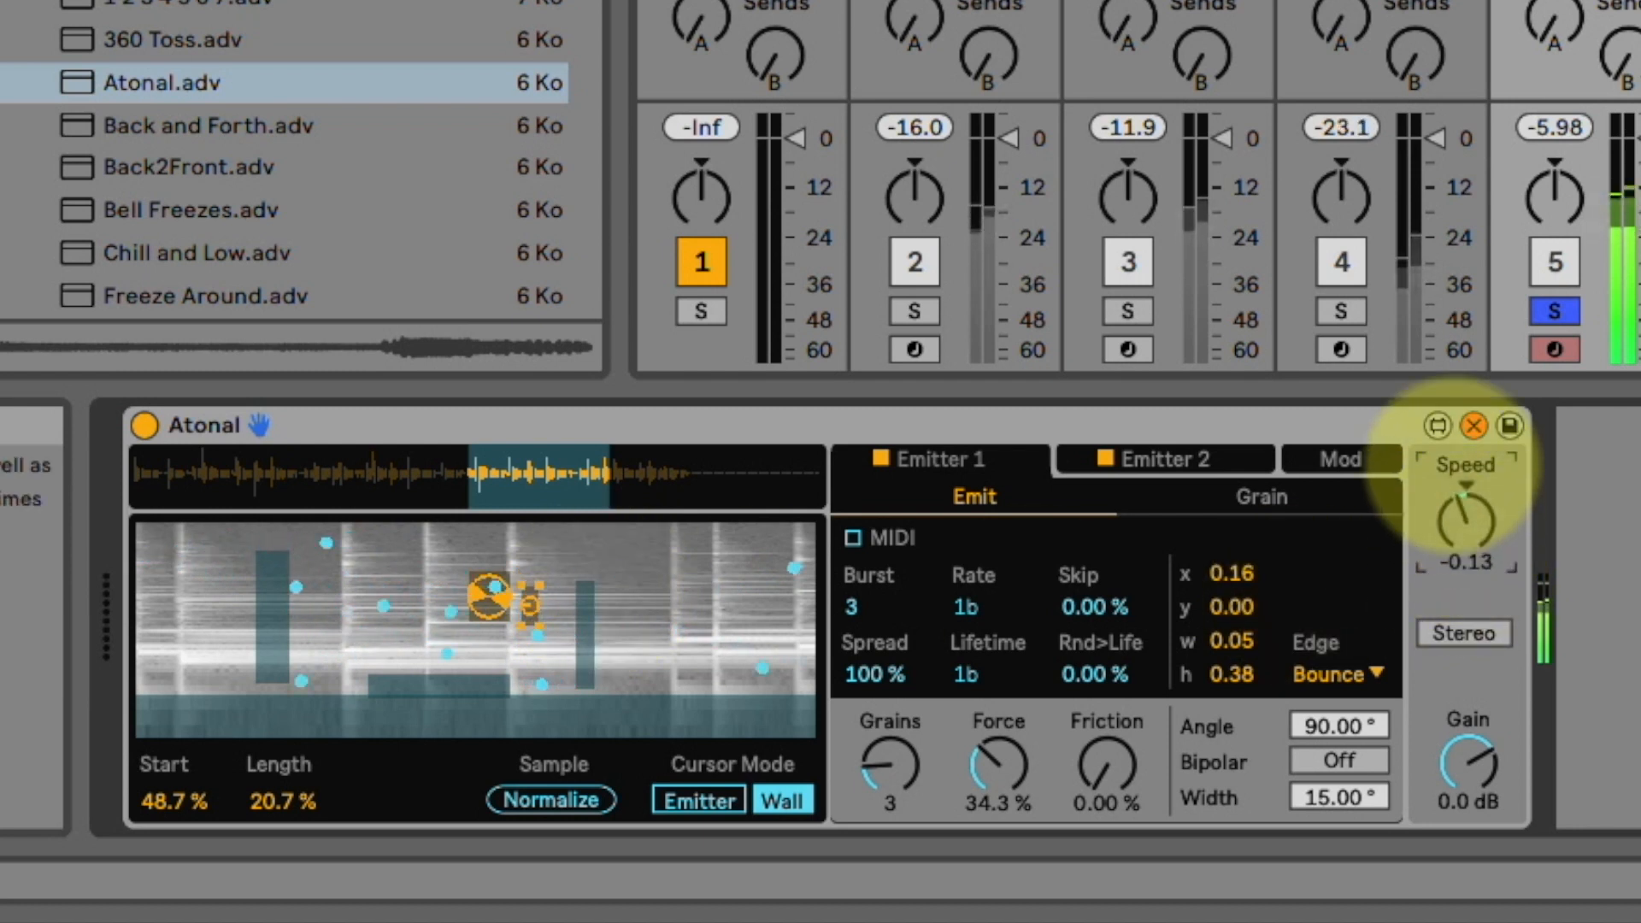
pyautogui.moveTo(1457, 525); pyautogui.dragTo(1471, 666)
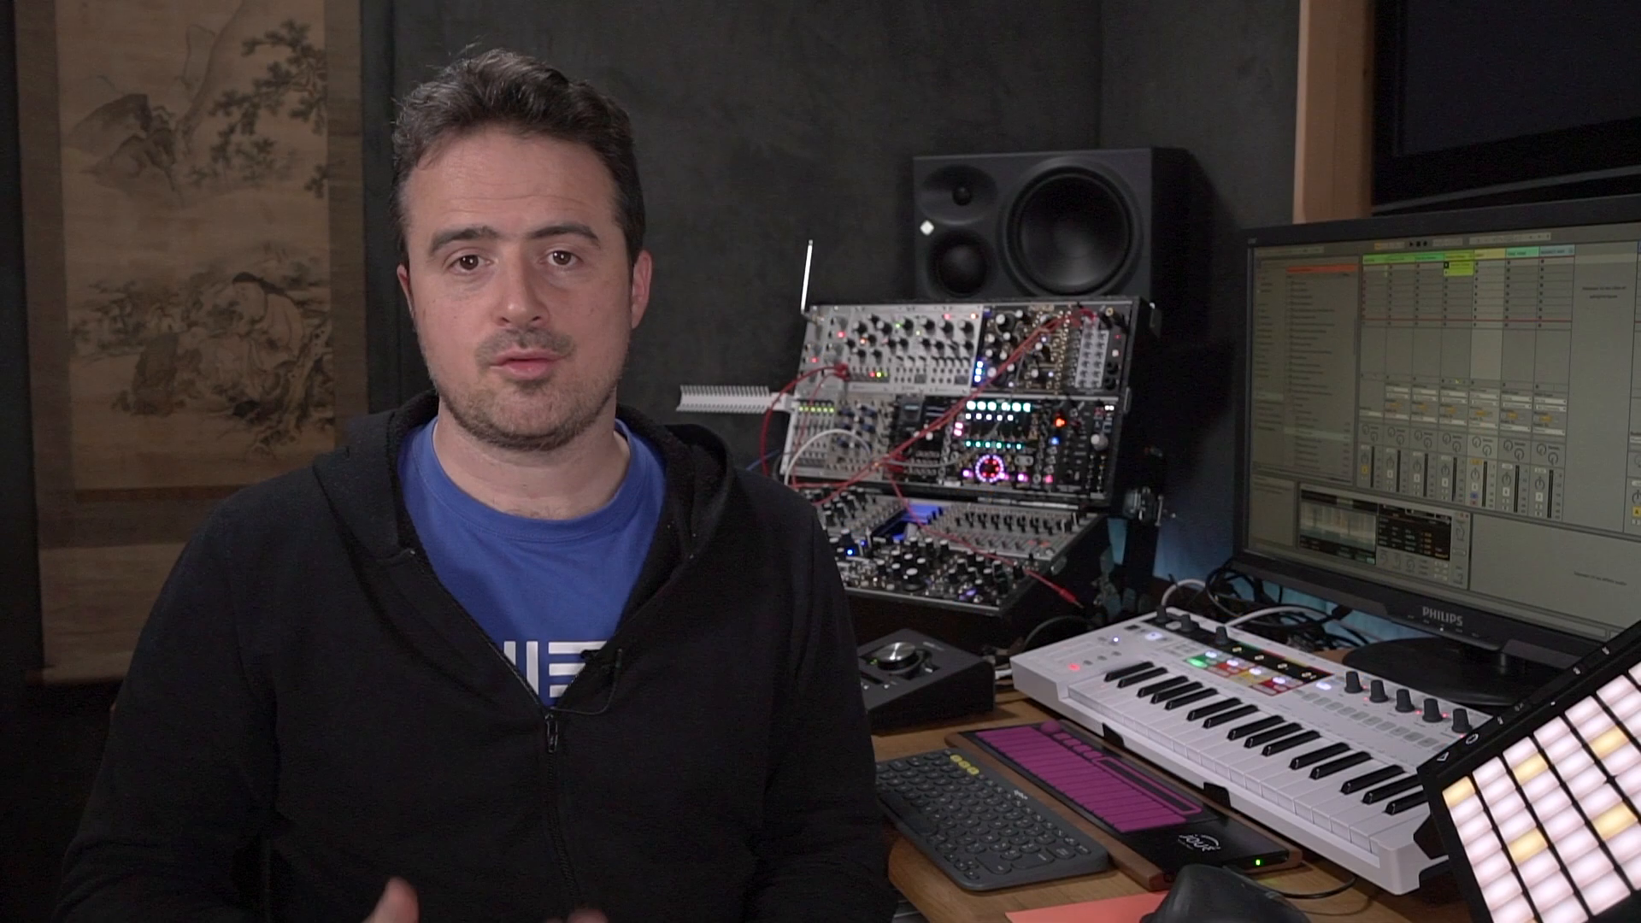